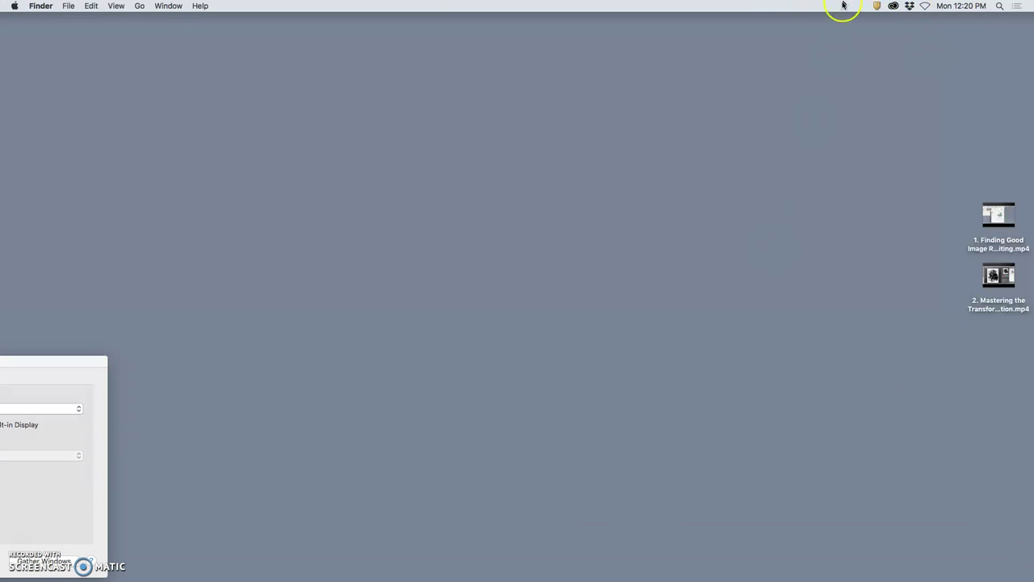
Open the SP18 Digital Art Honors Projects image in Preview from Dropbox's recent files.
{"action": "left_click", "coordinate": [910, 6]}
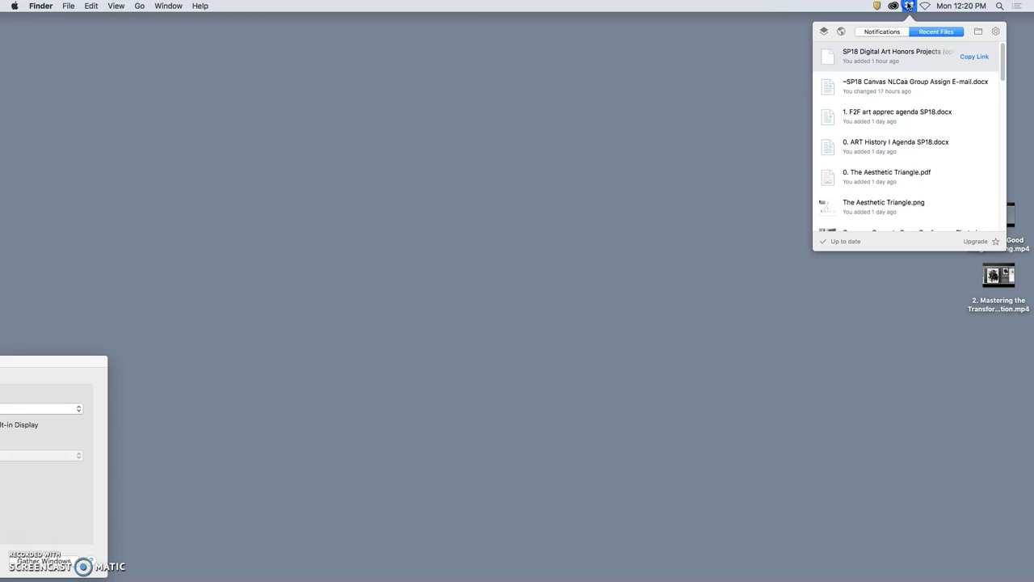
{"action": "left_click", "coordinate": [884, 51]}
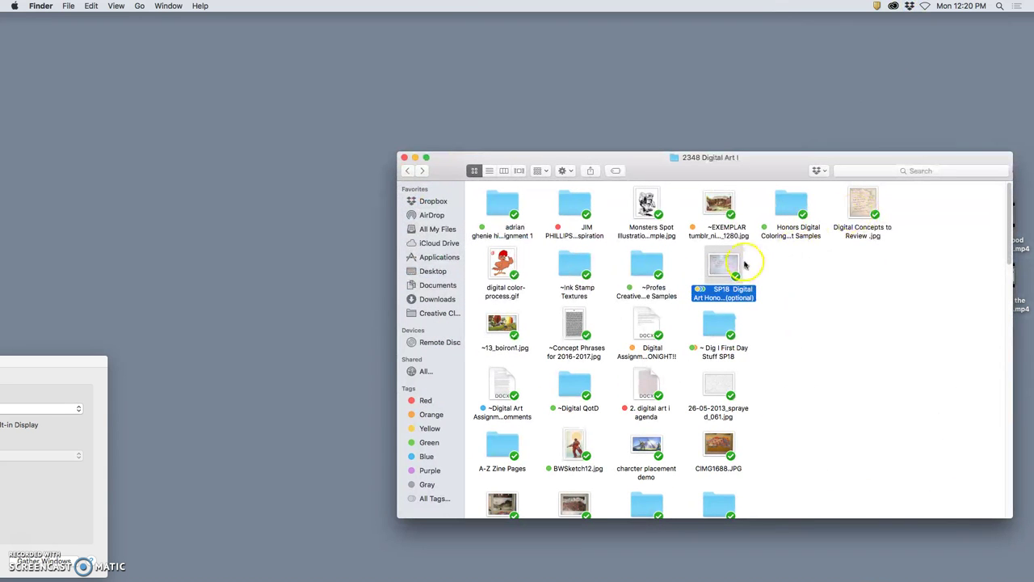
{"action": "double_click", "coordinate": [738, 263]}
Close the Finder folder window and nudge the whiteboard image window up and left.
{"action": "left_click", "coordinate": [796, 157]}
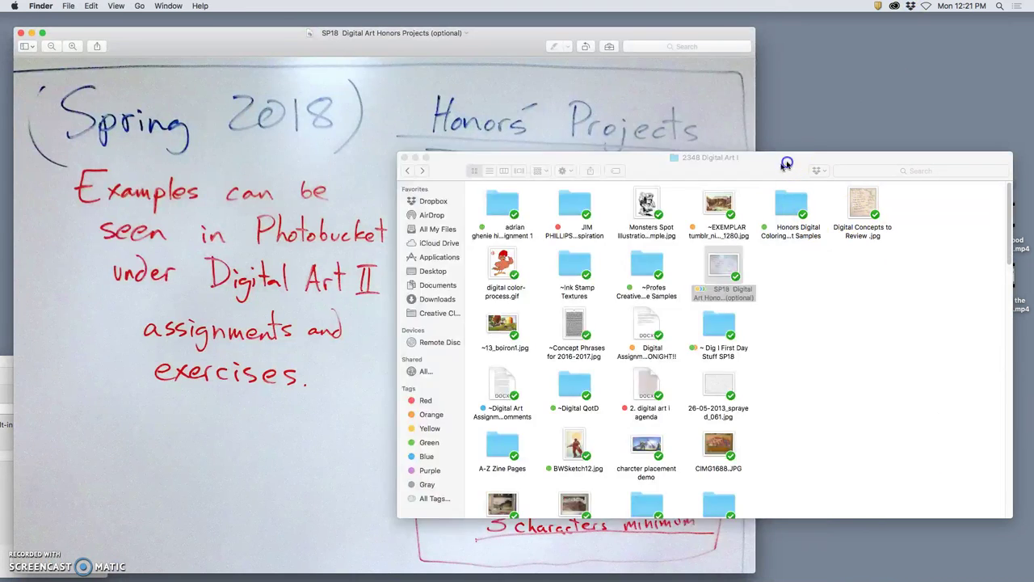
{"action": "left_click", "coordinate": [406, 158]}
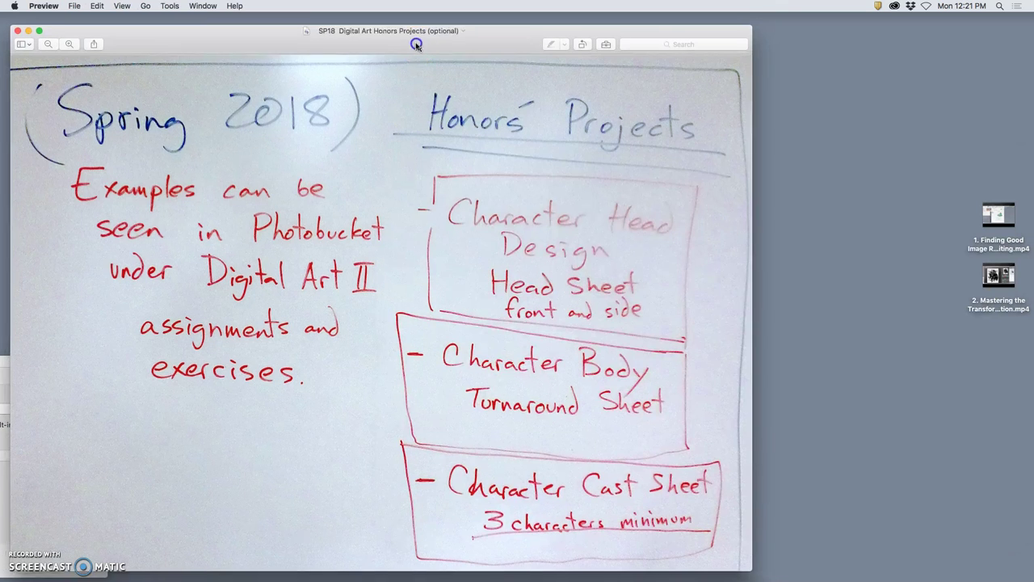
{"action": "left_click_drag", "start_coordinate": [413, 43], "coordinate": [411, 34]}
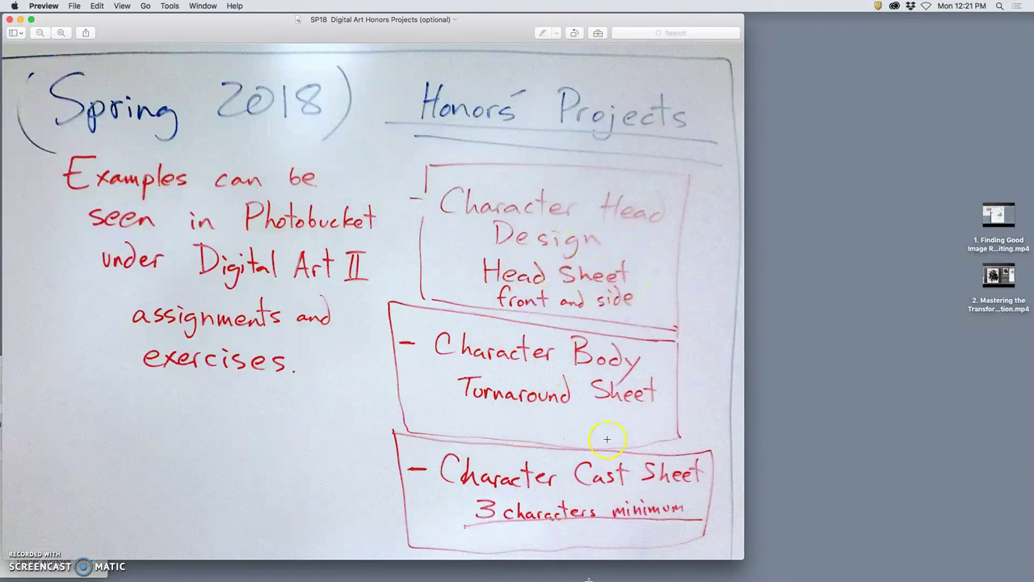
In the Photobucket library, open DIGITAL ART 2 > Digital II Assignments > 1 Refined Line Cast Sheet.
{"action": "mouse_move", "coordinate": [447, 573]}
{"action": "left_click", "coordinate": [199, 564]}
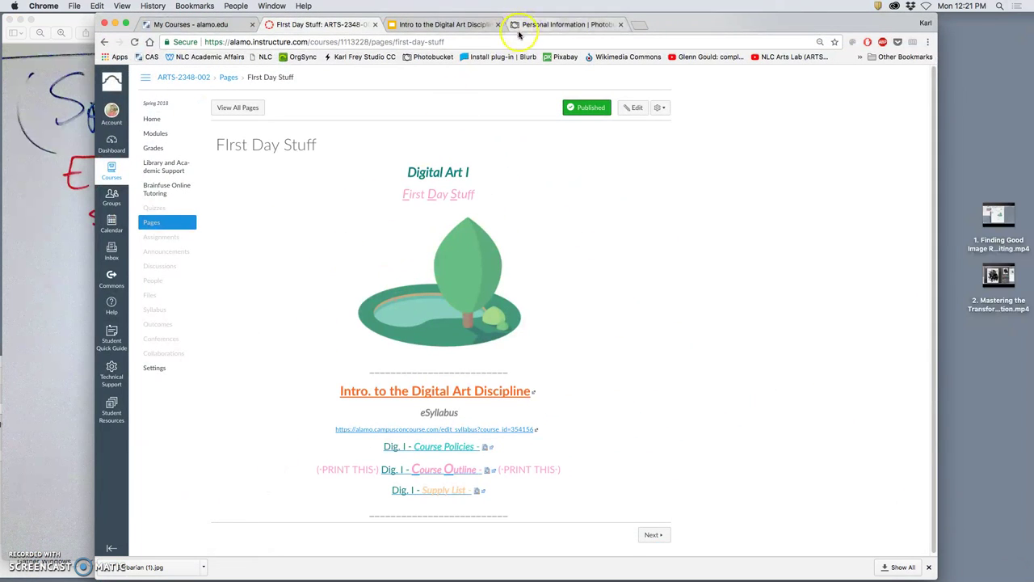
{"action": "left_click", "coordinate": [585, 25]}
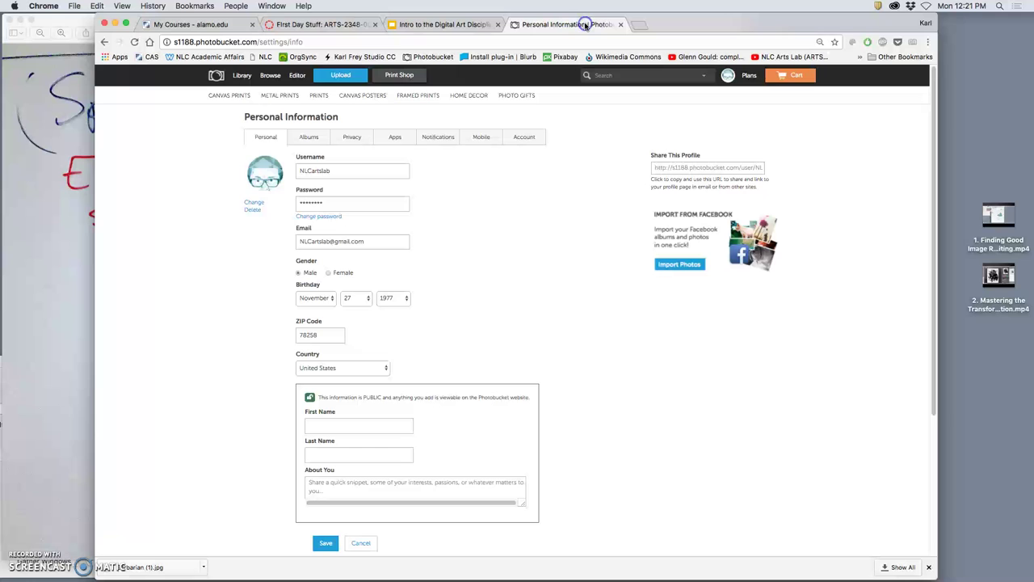
{"action": "left_click", "coordinate": [242, 75]}
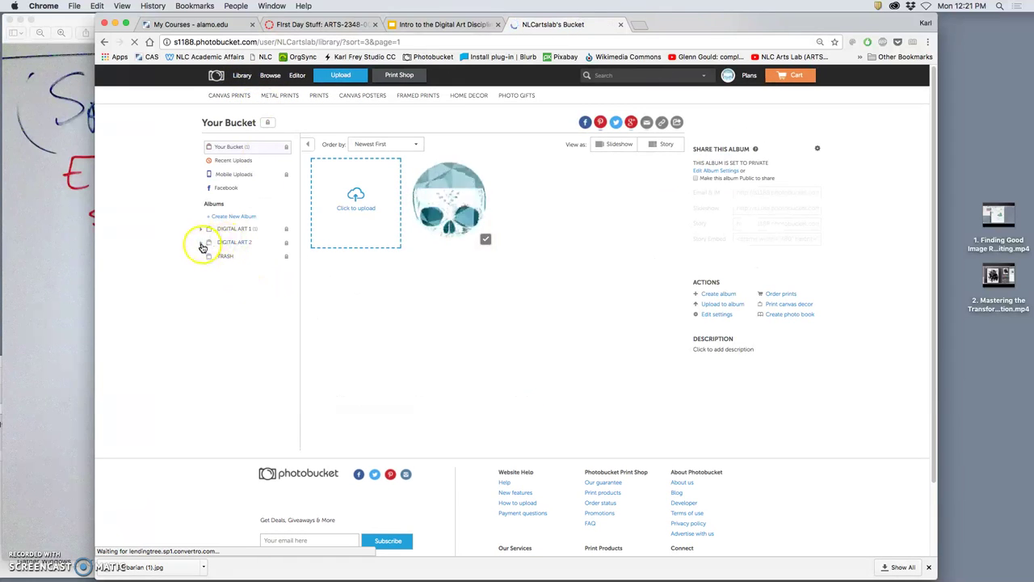
{"action": "left_click", "coordinate": [201, 242]}
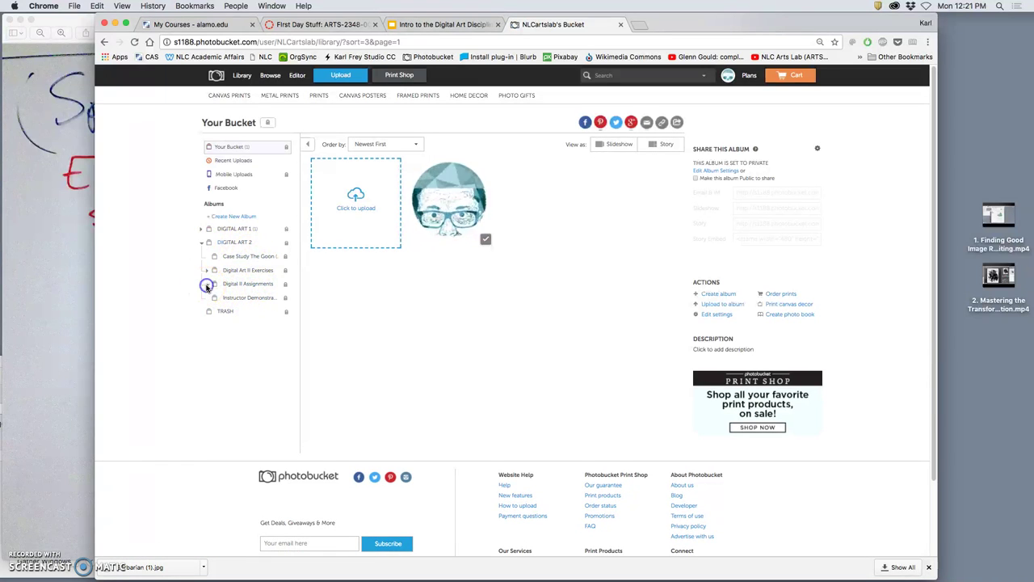
{"action": "left_click", "coordinate": [208, 284]}
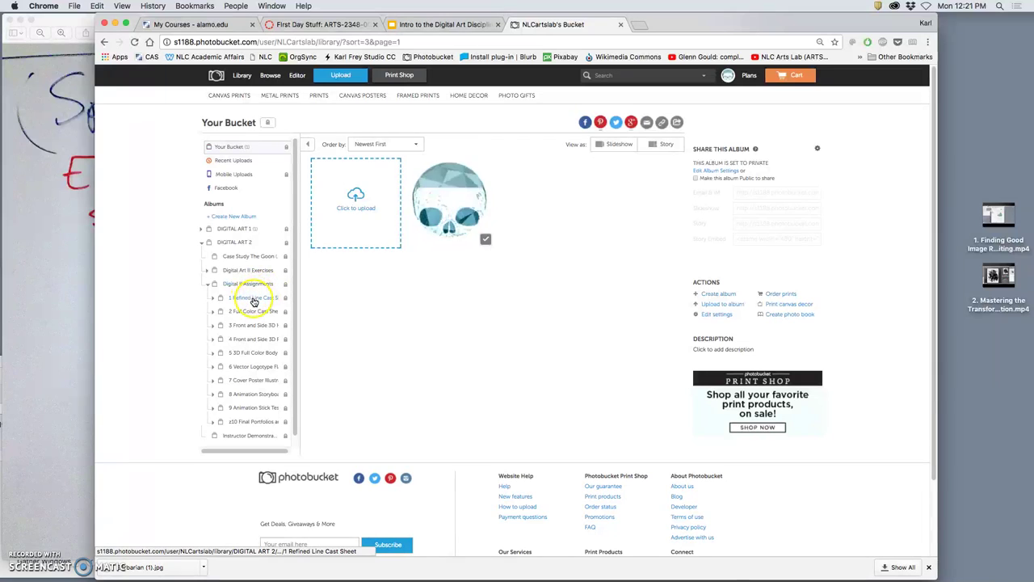
{"action": "left_click", "coordinate": [254, 298]}
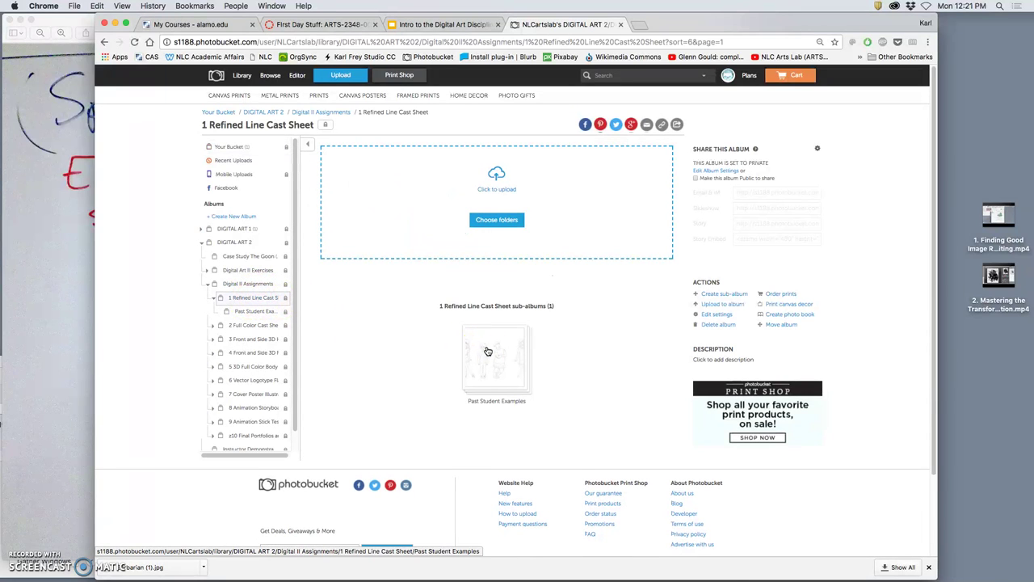
Move the browser aside to check the whiteboard, then open the Past Student Examples sub-album.
{"action": "left_click", "coordinate": [556, 361]}
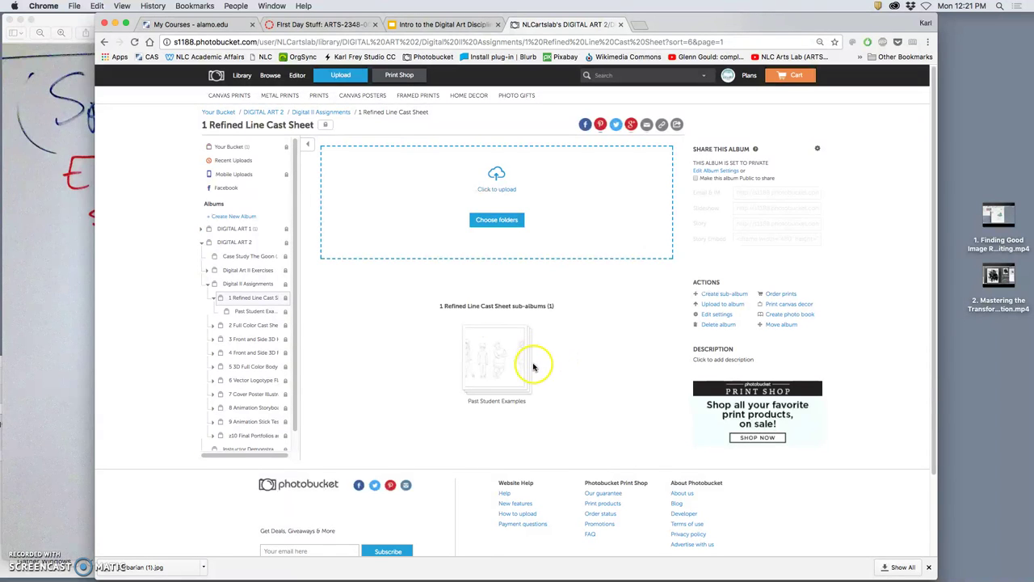
{"action": "left_click_drag", "start_coordinate": [656, 24], "coordinate": [954, 17]}
{"action": "left_click", "coordinate": [380, 190]}
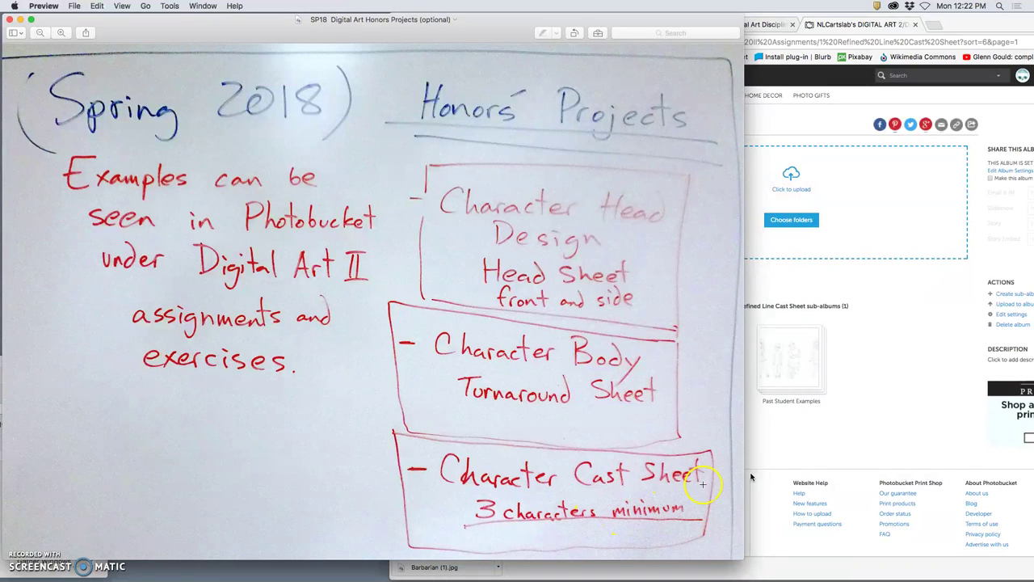
{"action": "left_click", "coordinate": [832, 404]}
{"action": "left_click", "coordinate": [792, 356]}
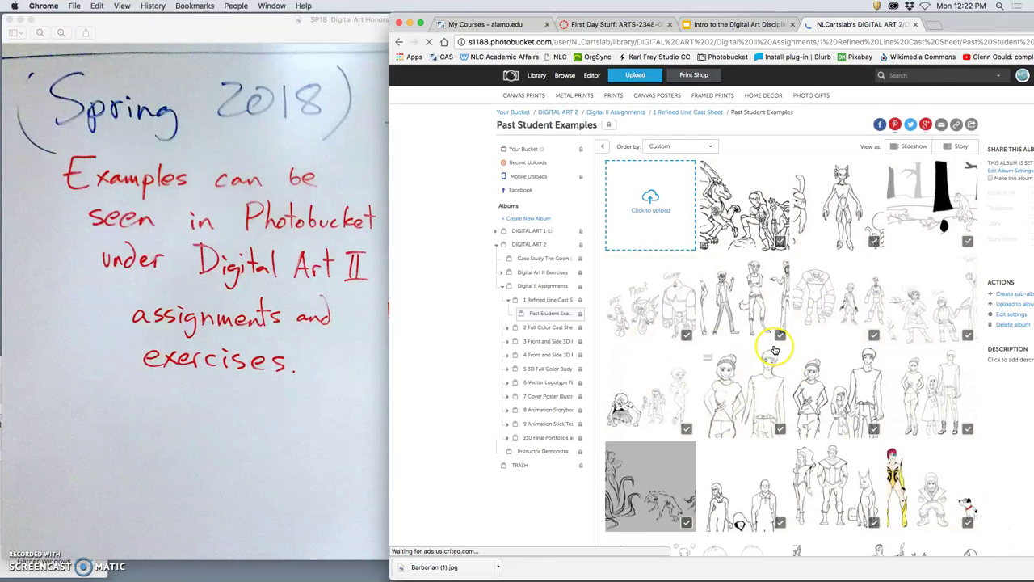
View the first student cast sheet full size and page forward to the caped, horned villain sheet.
{"action": "left_click", "coordinate": [747, 512]}
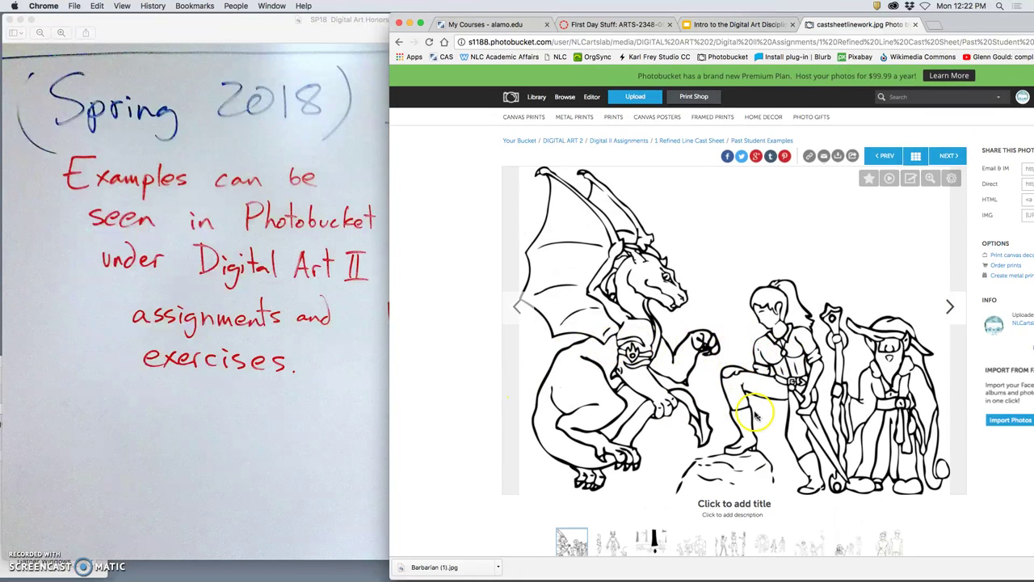
{"action": "left_click", "coordinate": [952, 308]}
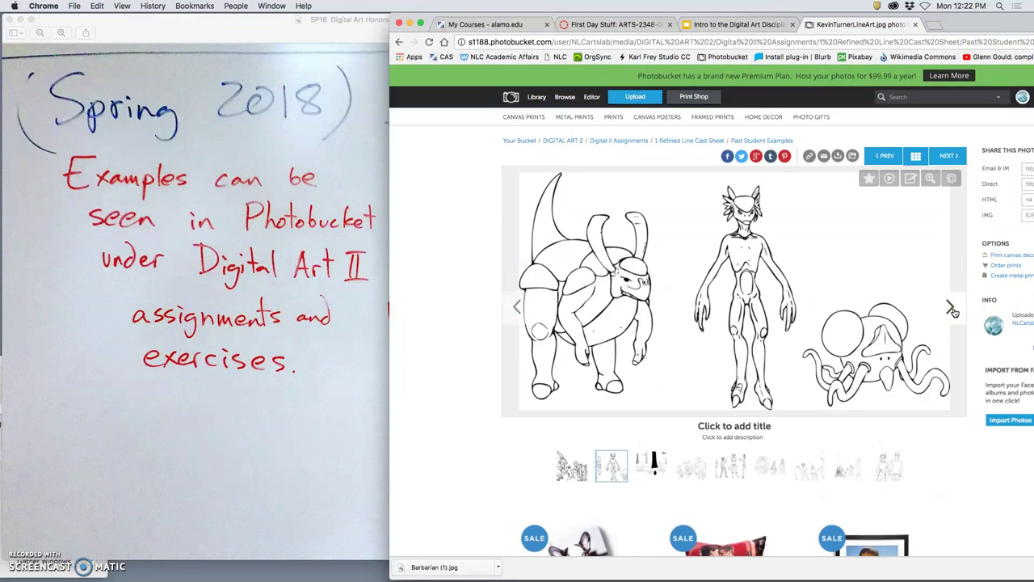
{"action": "left_click", "coordinate": [953, 311]}
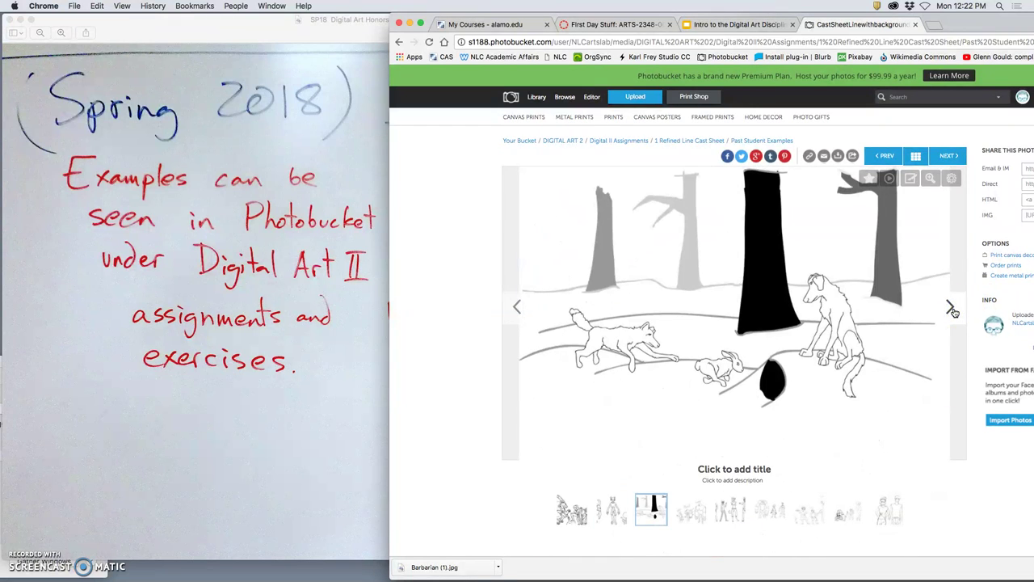
{"action": "left_click", "coordinate": [953, 309]}
{"action": "left_click", "coordinate": [954, 310]}
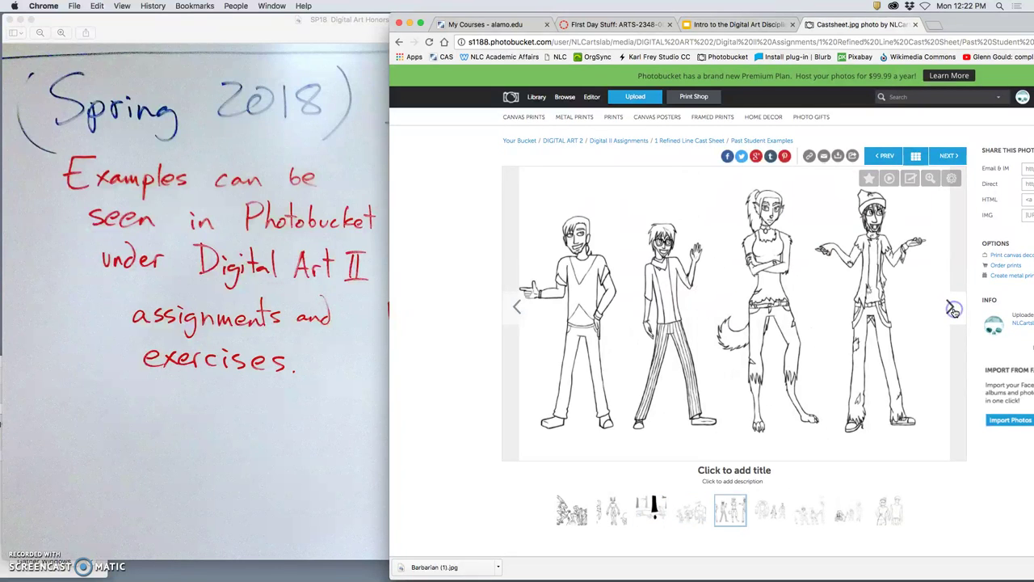
{"action": "left_click", "coordinate": [954, 310]}
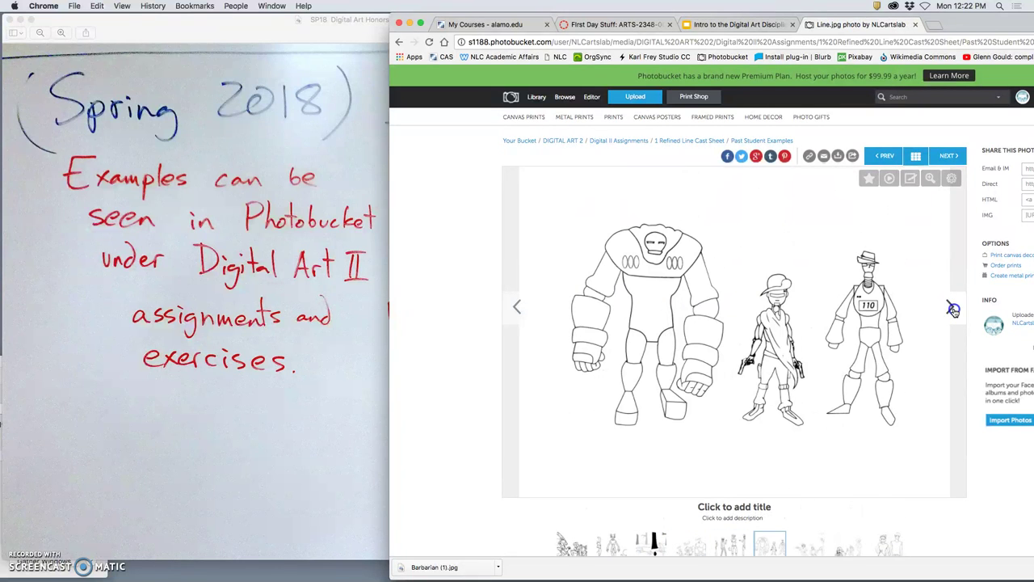
{"action": "left_click", "coordinate": [954, 310]}
{"action": "left_click", "coordinate": [954, 311]}
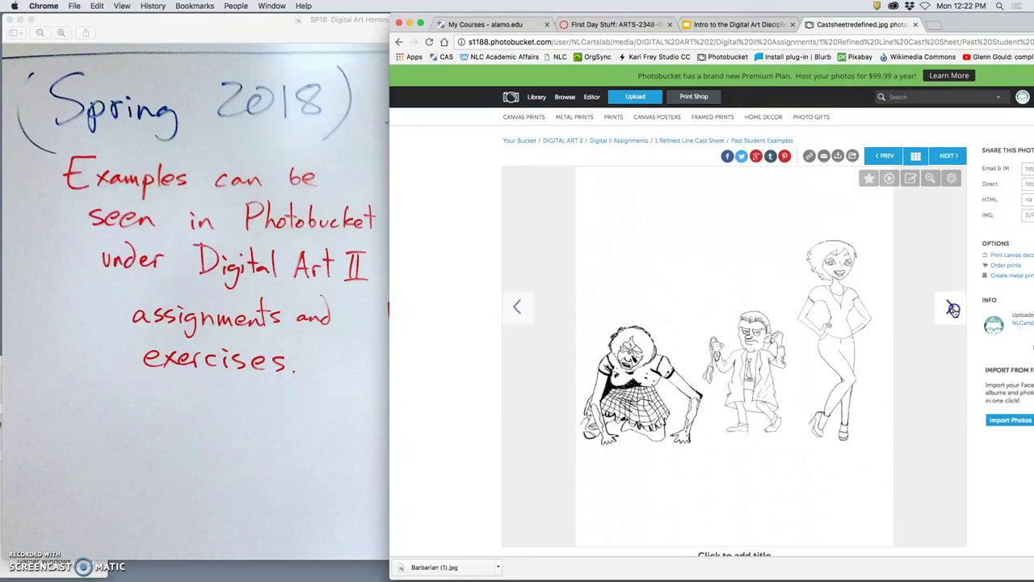
{"action": "left_click", "coordinate": [954, 310]}
{"action": "left_click", "coordinate": [954, 310]}
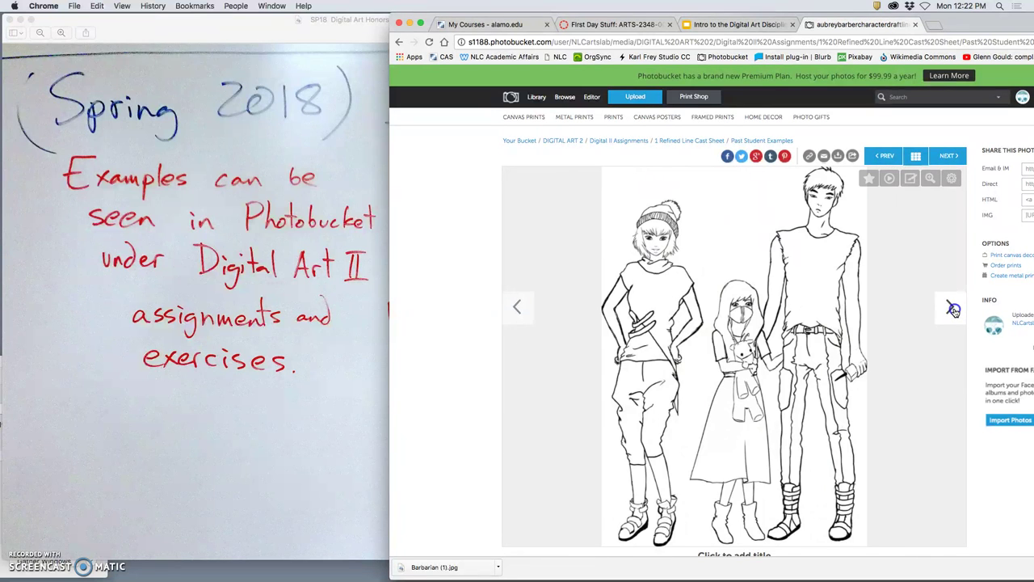
{"action": "left_click", "coordinate": [953, 310]}
{"action": "left_click", "coordinate": [954, 311]}
{"action": "left_click", "coordinate": [954, 311]}
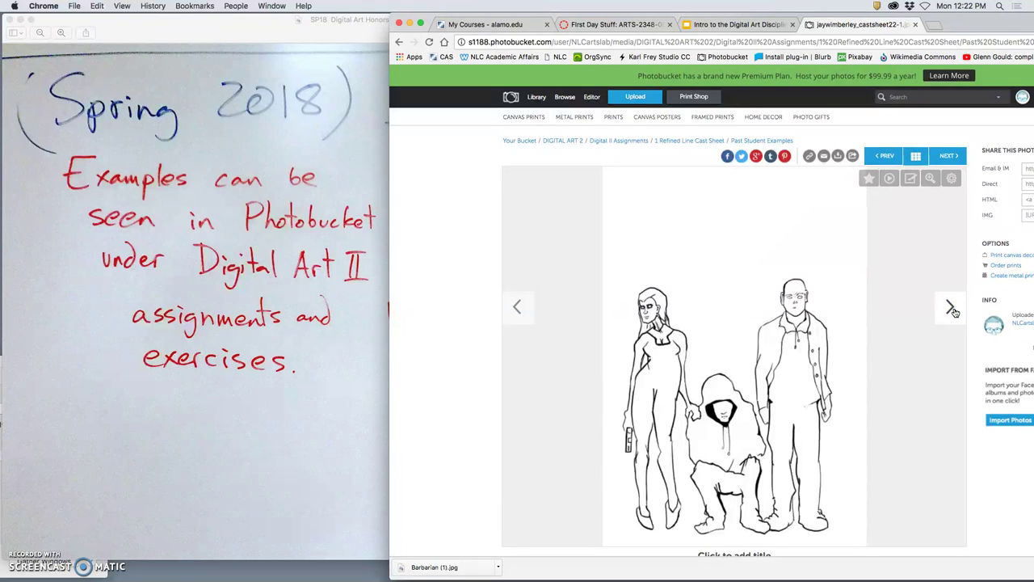
{"action": "left_click", "coordinate": [954, 310]}
{"action": "left_click", "coordinate": [954, 310]}
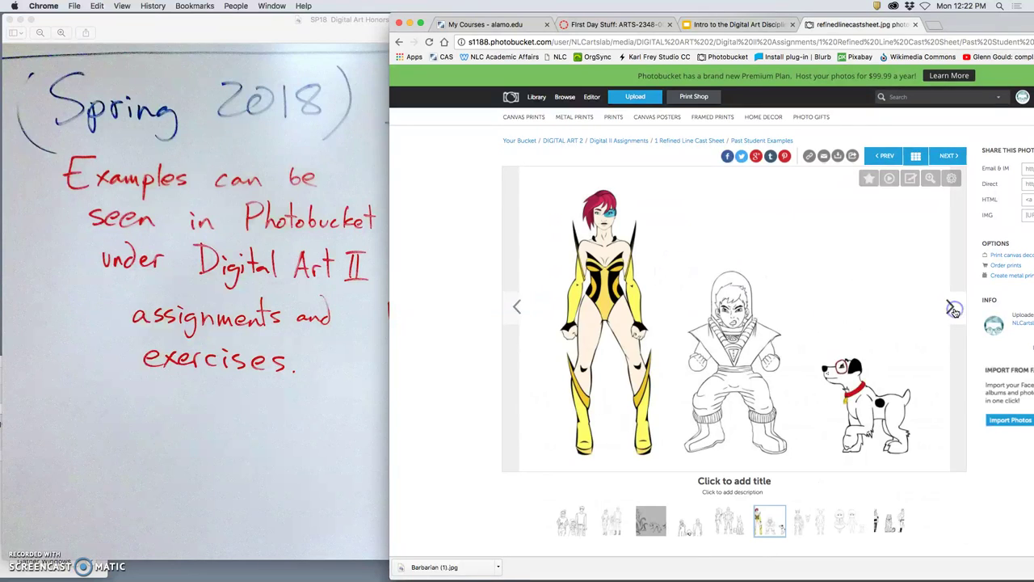
{"action": "left_click", "coordinate": [954, 310]}
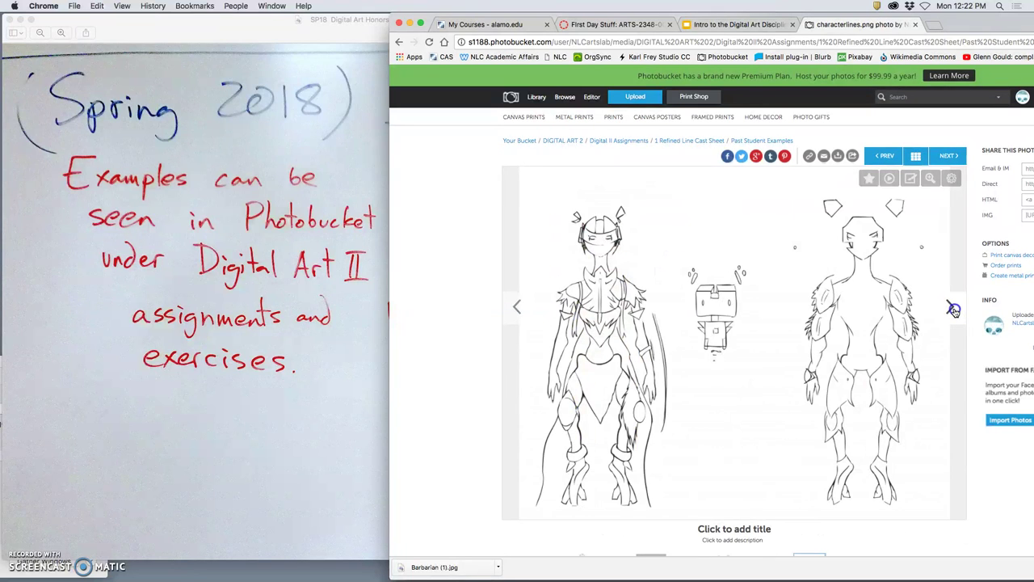
{"action": "left_click", "coordinate": [954, 310]}
{"action": "left_click", "coordinate": [954, 310]}
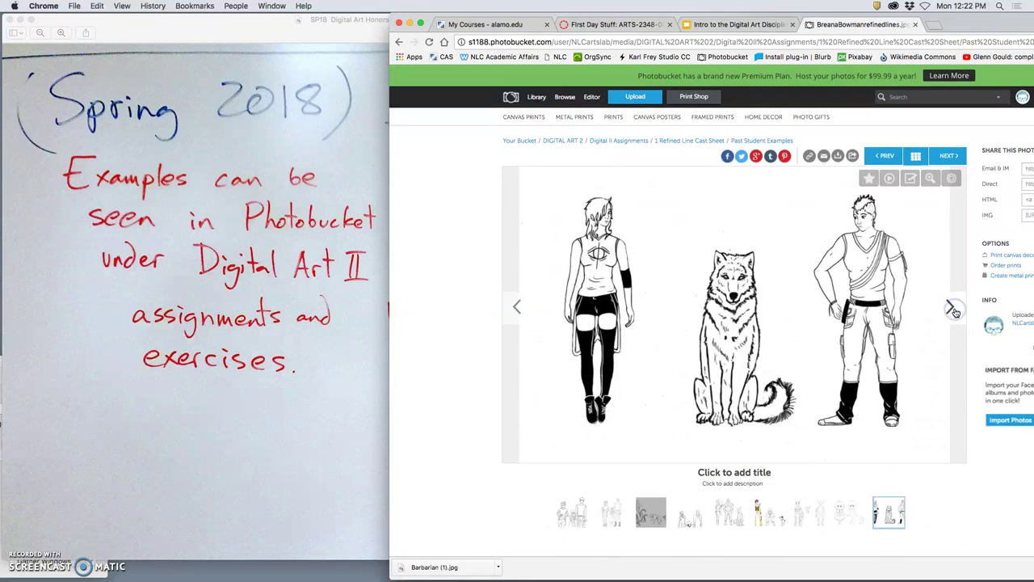
{"action": "left_click", "coordinate": [953, 311]}
{"action": "left_click", "coordinate": [954, 310]}
{"action": "left_click", "coordinate": [954, 310]}
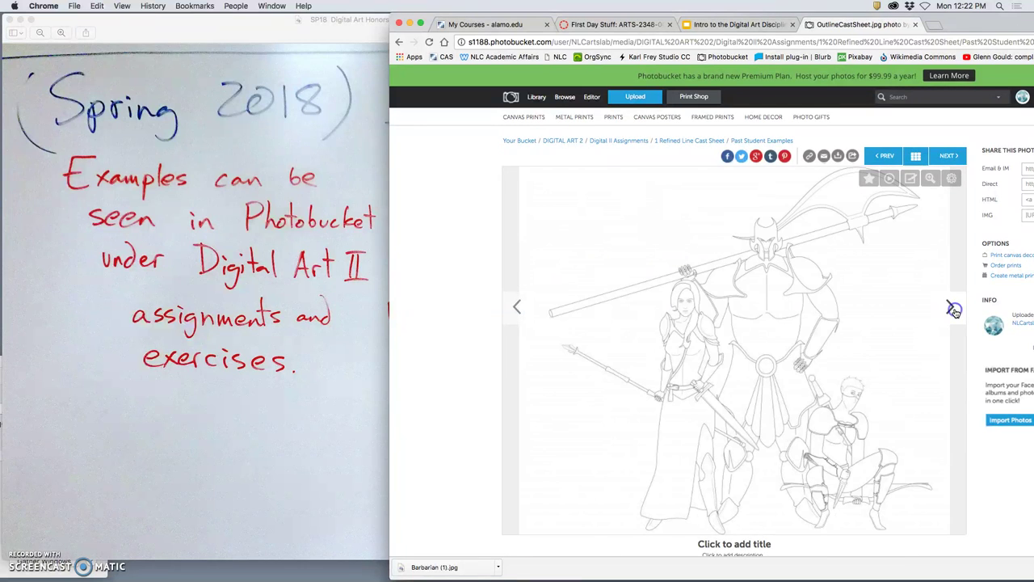
{"action": "left_click", "coordinate": [953, 311]}
{"action": "left_click", "coordinate": [954, 311]}
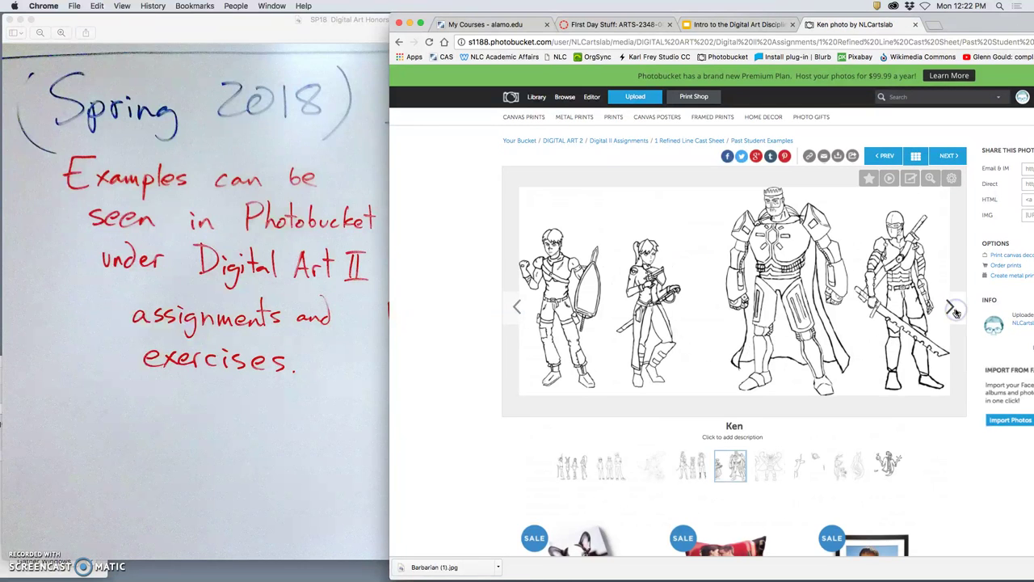
{"action": "left_click", "coordinate": [954, 312]}
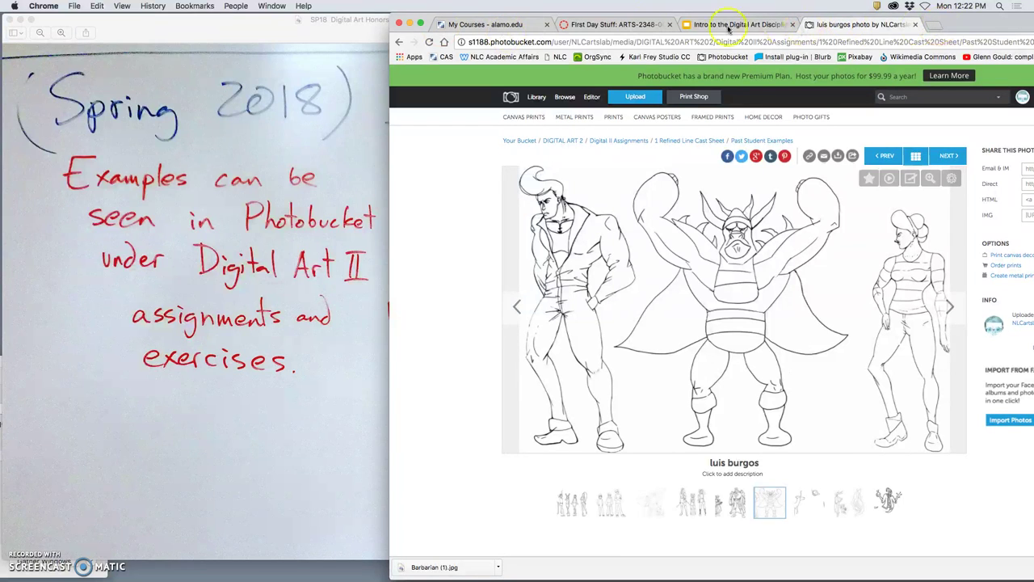
From the Canvas course home page, open the instructor's art website and show its sketch links.
{"action": "left_click", "coordinate": [673, 26]}
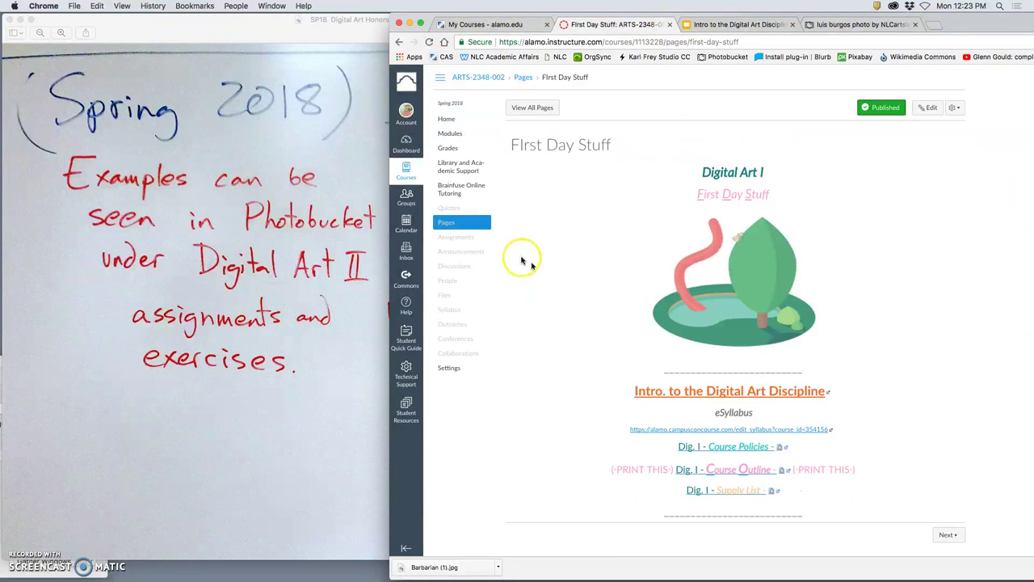
{"action": "left_click", "coordinate": [443, 120]}
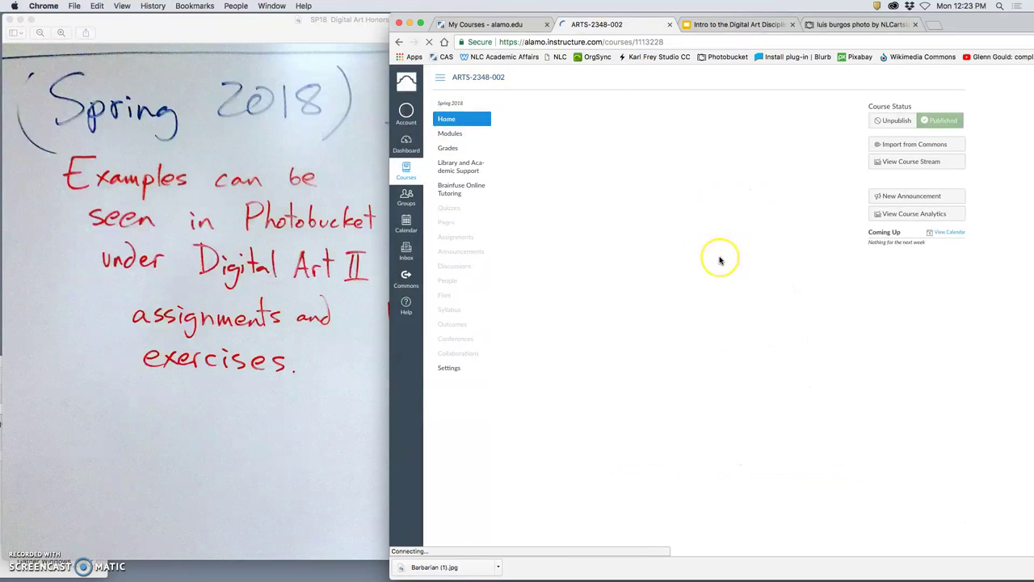
{"action": "scroll", "coordinate": [700, 234], "scroll_direction": "down", "scroll_amount": 5}
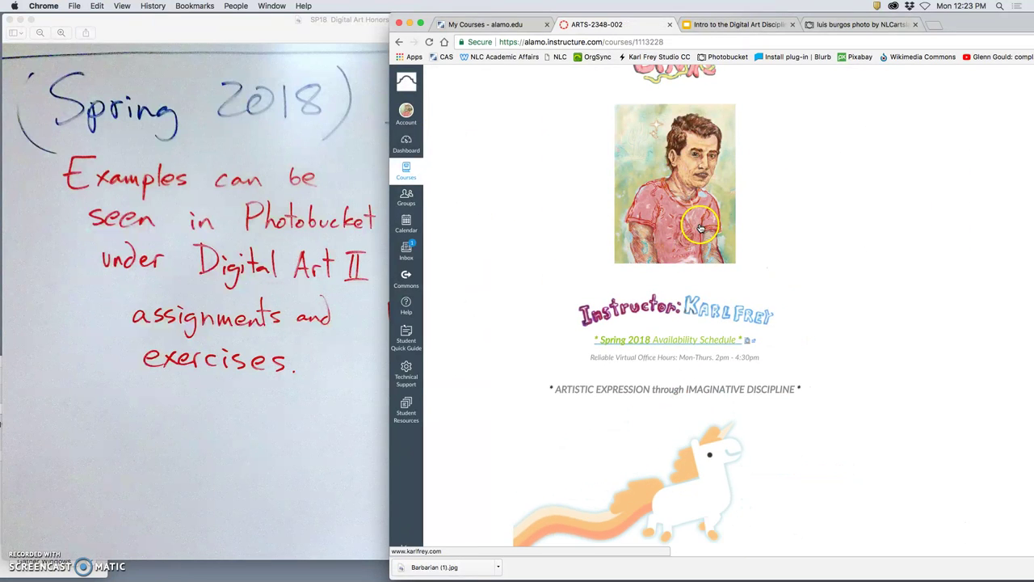
{"action": "left_click", "coordinate": [700, 228]}
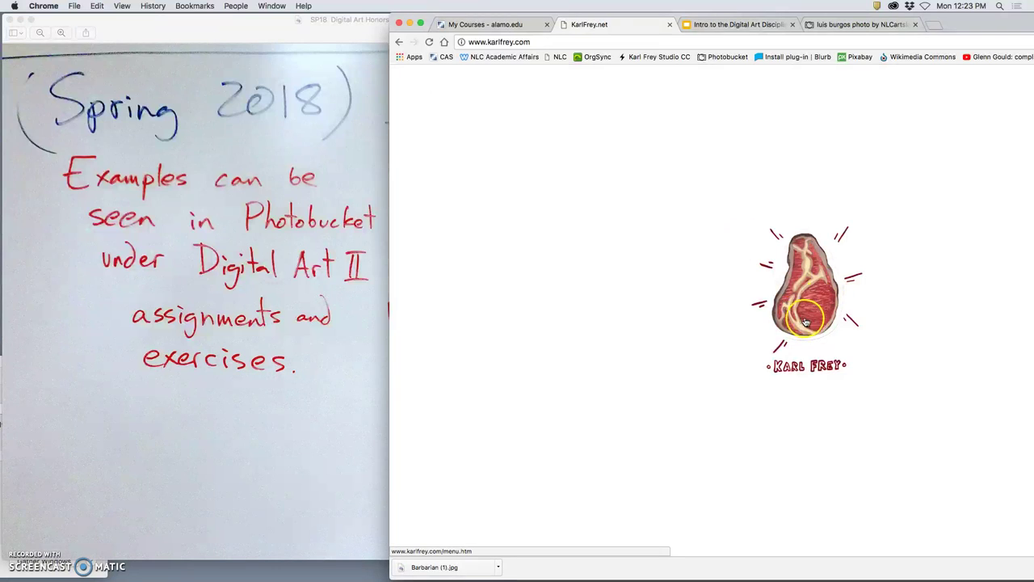
{"action": "left_click_drag", "start_coordinate": [972, 22], "coordinate": [767, 4]}
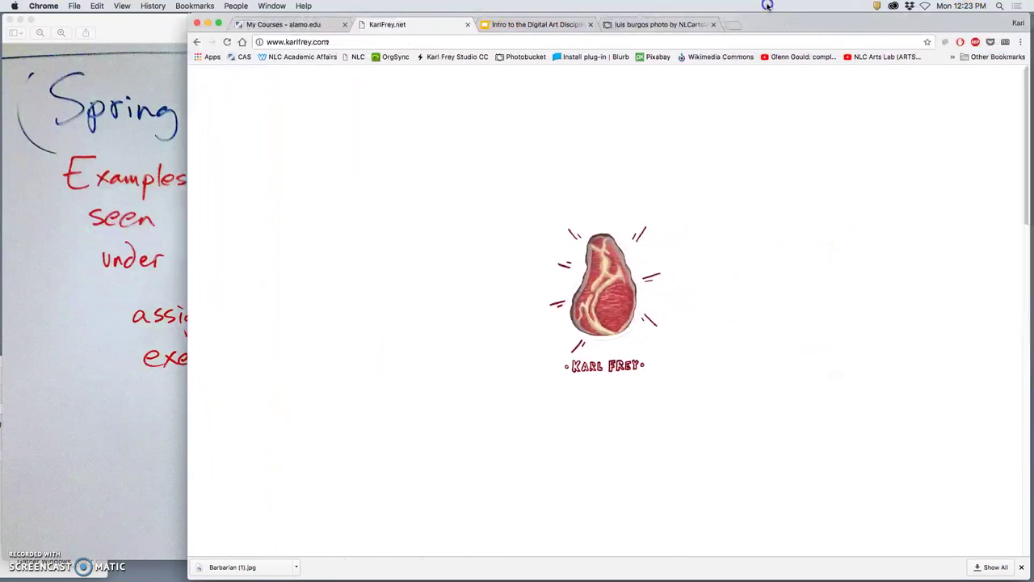
{"action": "left_click", "coordinate": [667, 270]}
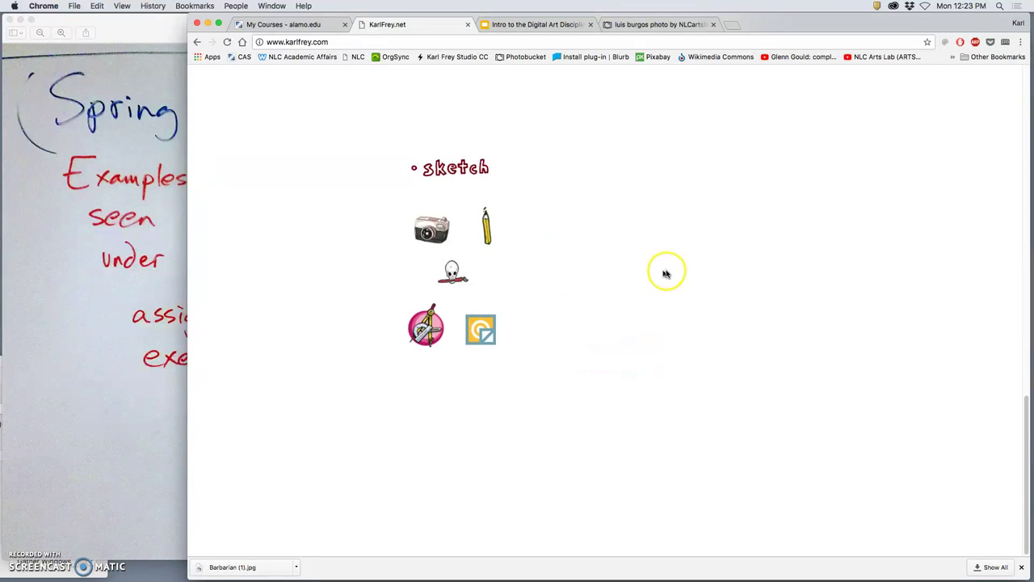
Open Pixlr Editor and create a blank 1024 × 768 image named 'Karl Head Shape Sketches'.
{"action": "left_click", "coordinate": [427, 234]}
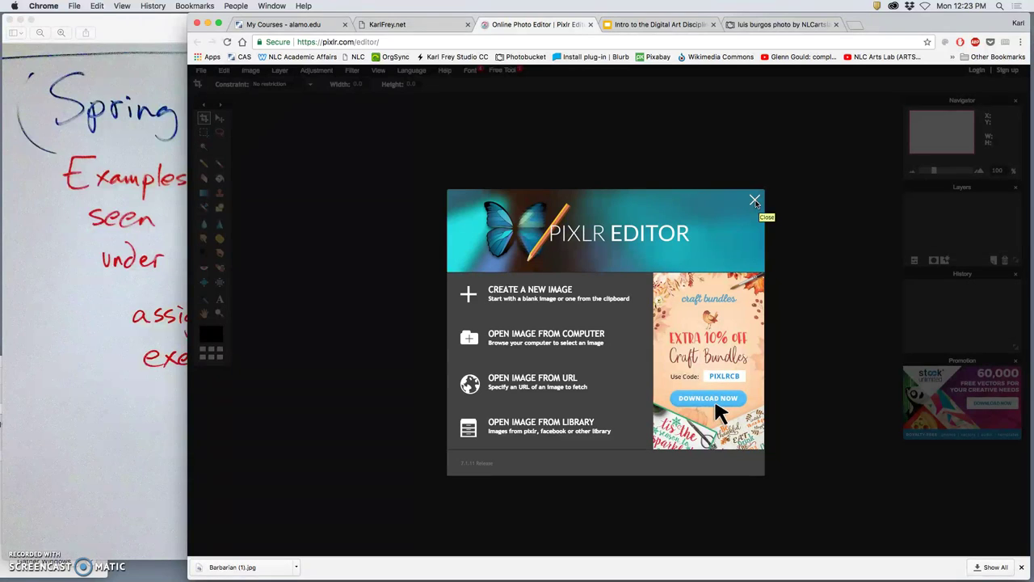
{"action": "left_click", "coordinate": [535, 297]}
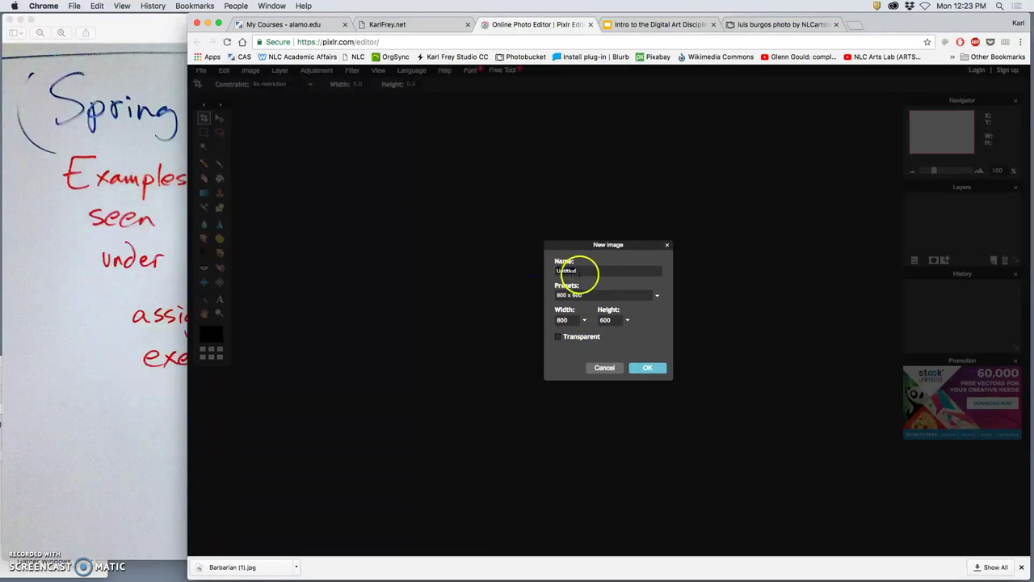
{"action": "double_click", "coordinate": [553, 270]}
{"action": "left_click", "coordinate": [558, 270]}
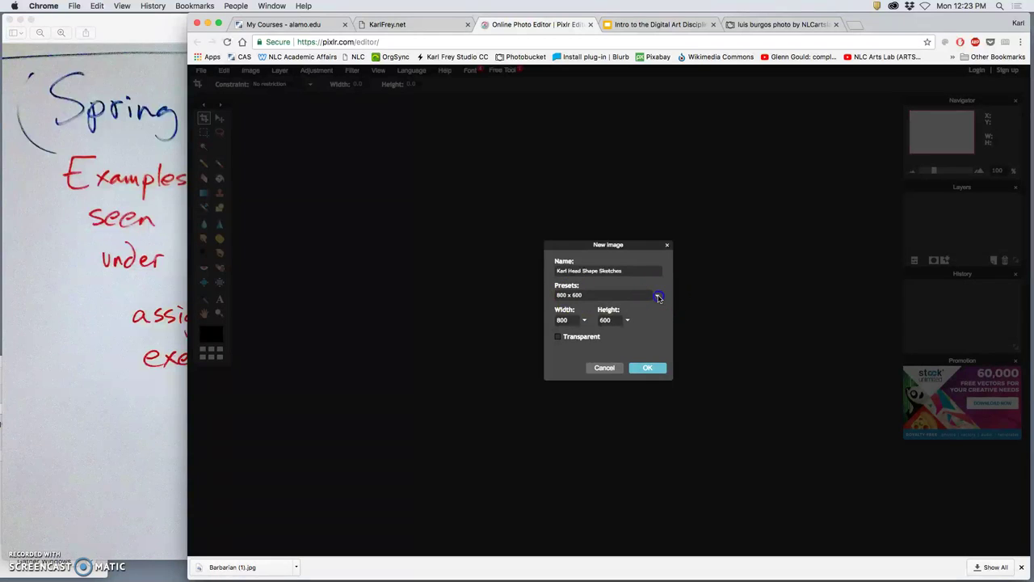
{"action": "left_click", "coordinate": [658, 296]}
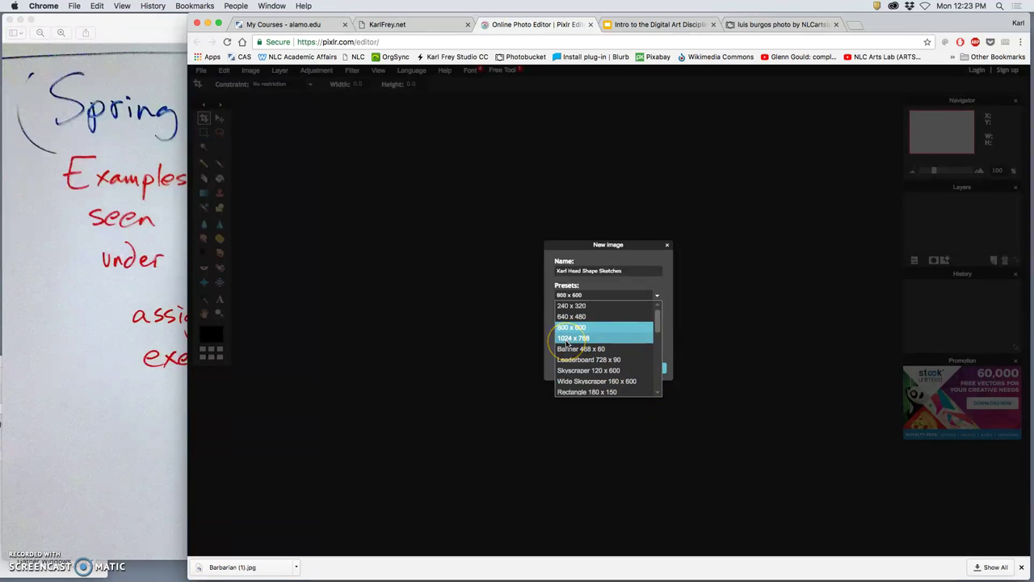
{"action": "left_click", "coordinate": [568, 339]}
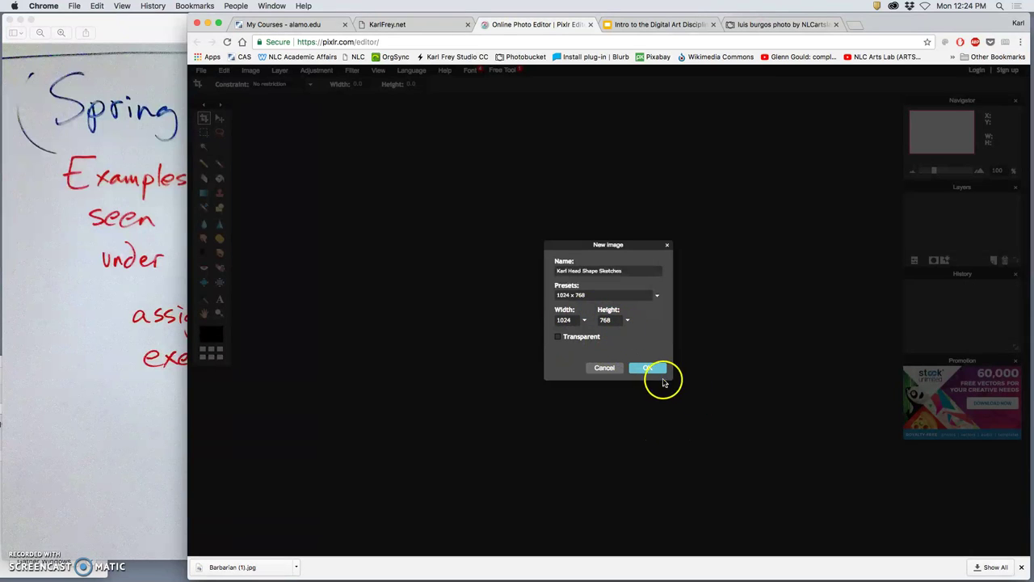
{"action": "left_click", "coordinate": [650, 367]}
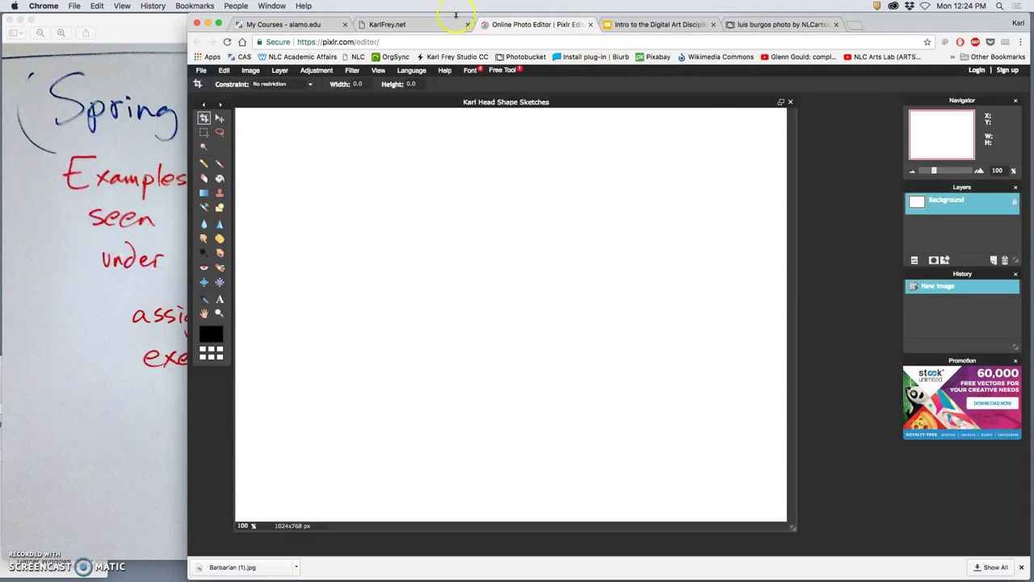
{"action": "left_click", "coordinate": [389, 26]}
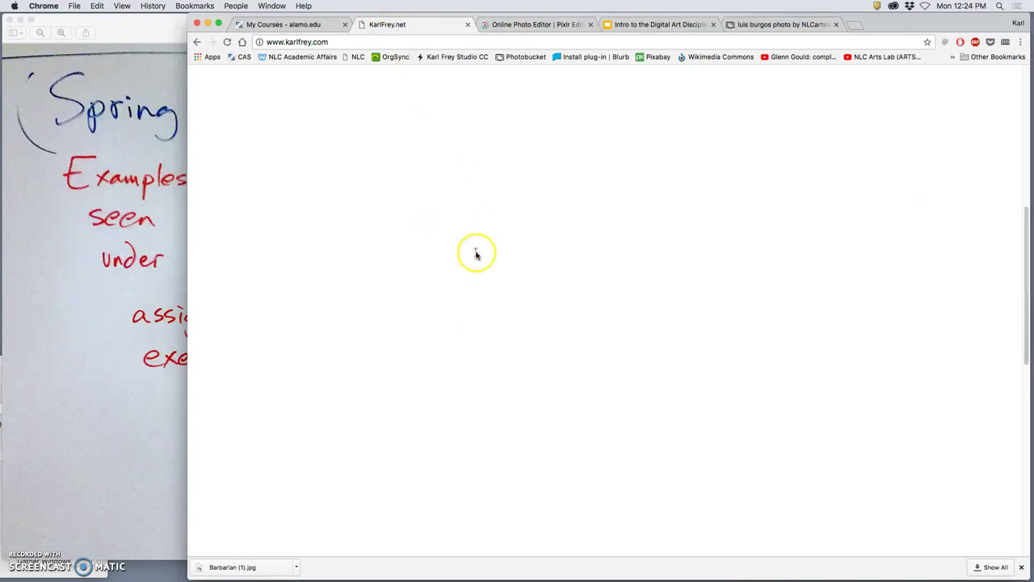
{"action": "left_click", "coordinate": [602, 297]}
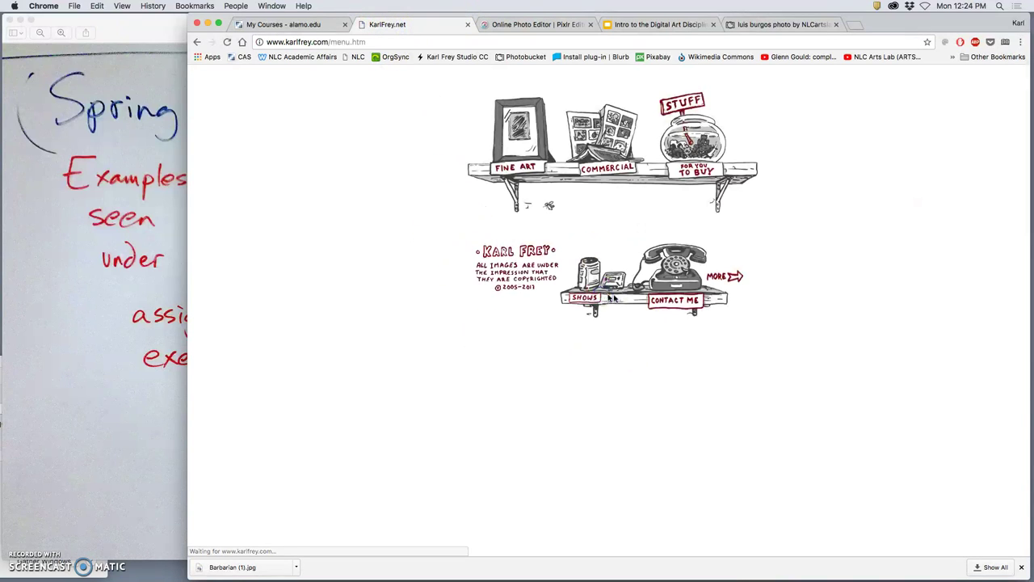
{"action": "left_click", "coordinate": [611, 157]}
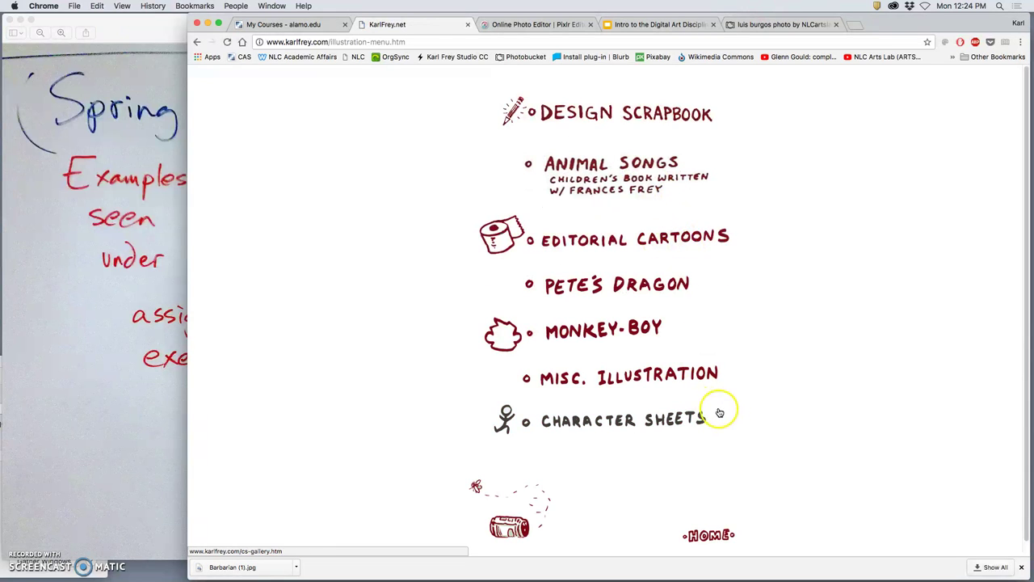
{"action": "left_click", "coordinate": [608, 330]}
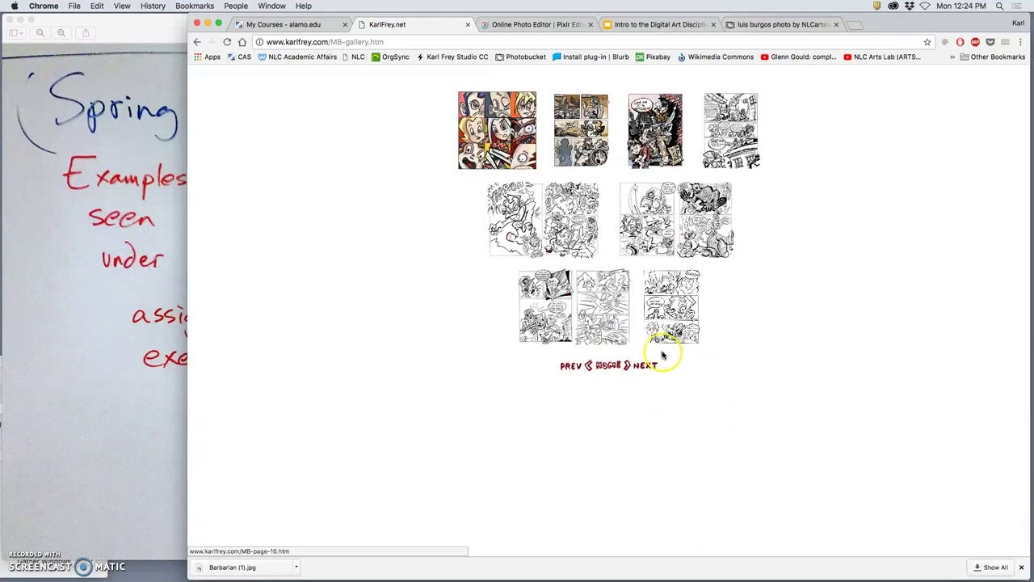
{"action": "left_click", "coordinate": [197, 42]}
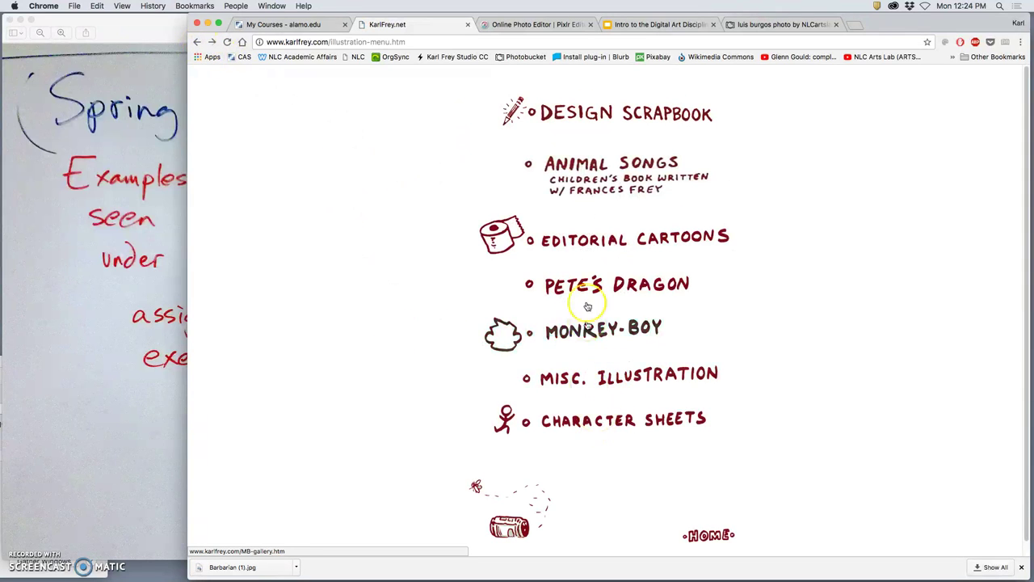
{"action": "left_click", "coordinate": [586, 285]}
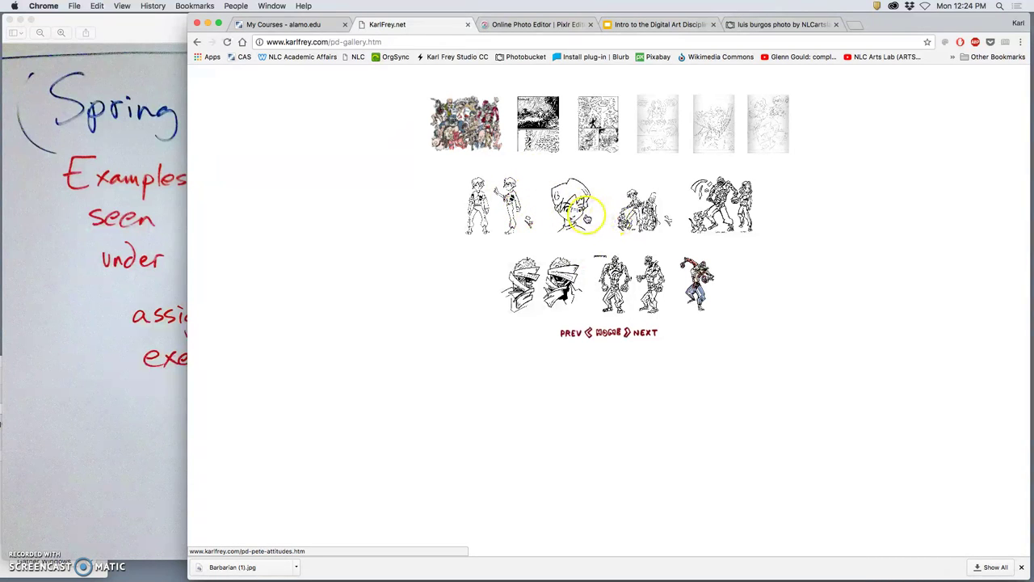
{"action": "left_click", "coordinate": [572, 212]}
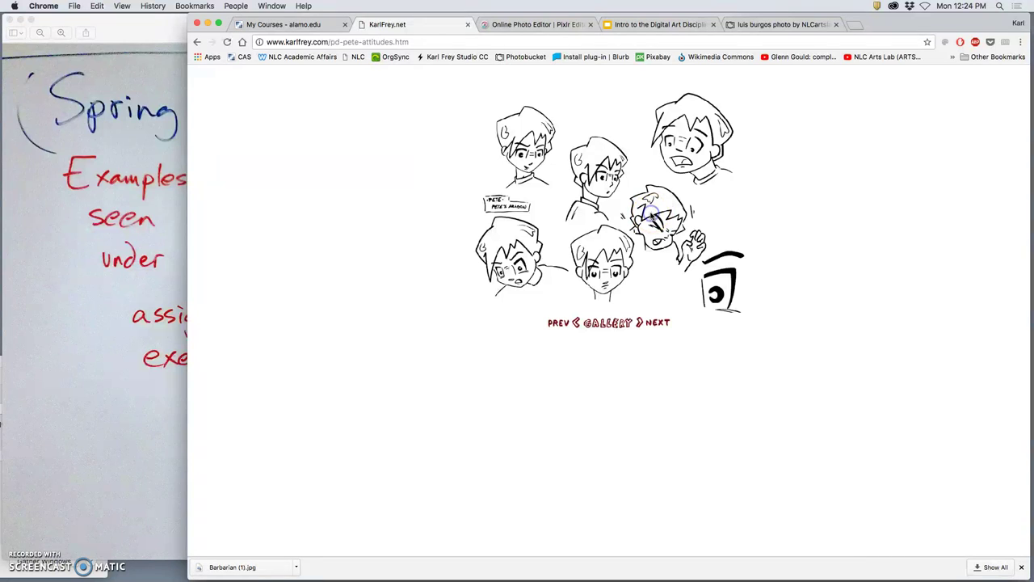
{"action": "key", "text": "super+plus"}
{"action": "key", "text": "super+plus"}
{"action": "key", "text": "super+plus"}
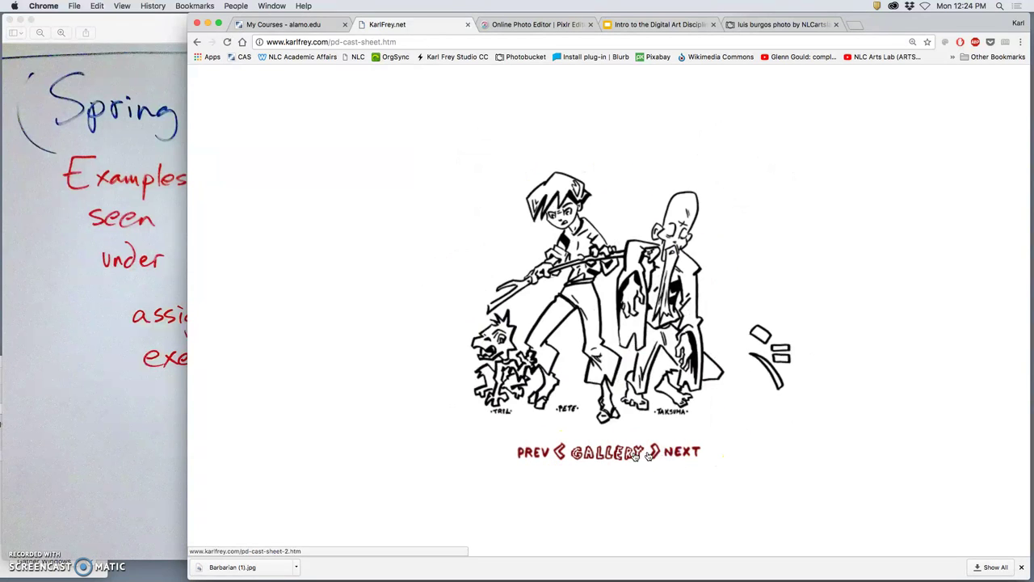
{"action": "left_click", "coordinate": [532, 452]}
{"action": "left_click", "coordinate": [533, 454]}
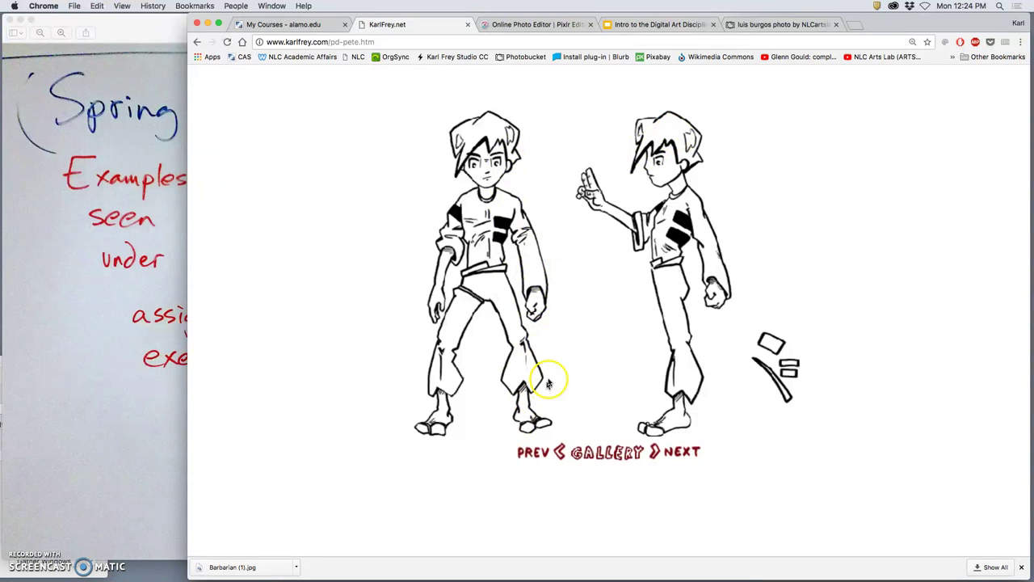
{"action": "left_click", "coordinate": [527, 24]}
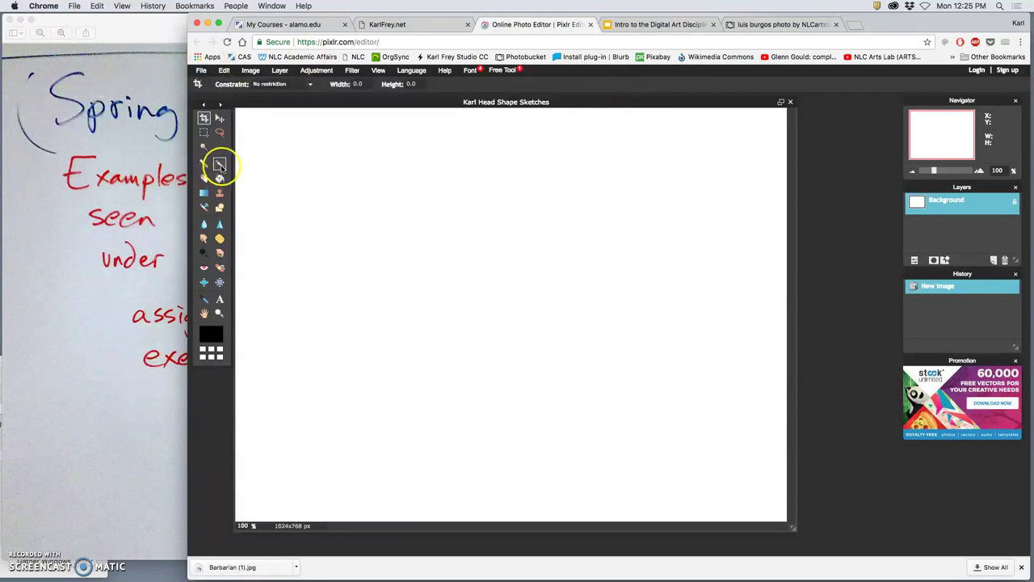
Set a 20 px soft brush at 80 opacity and paint a first stroke at the top-left.
{"action": "left_click", "coordinate": [219, 164]}
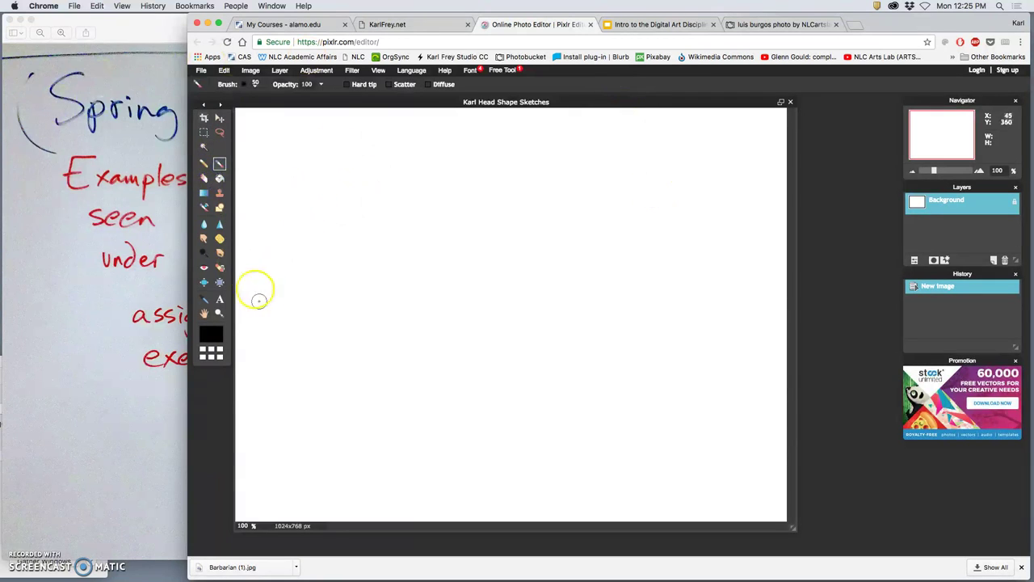
{"action": "left_click", "coordinate": [254, 86]}
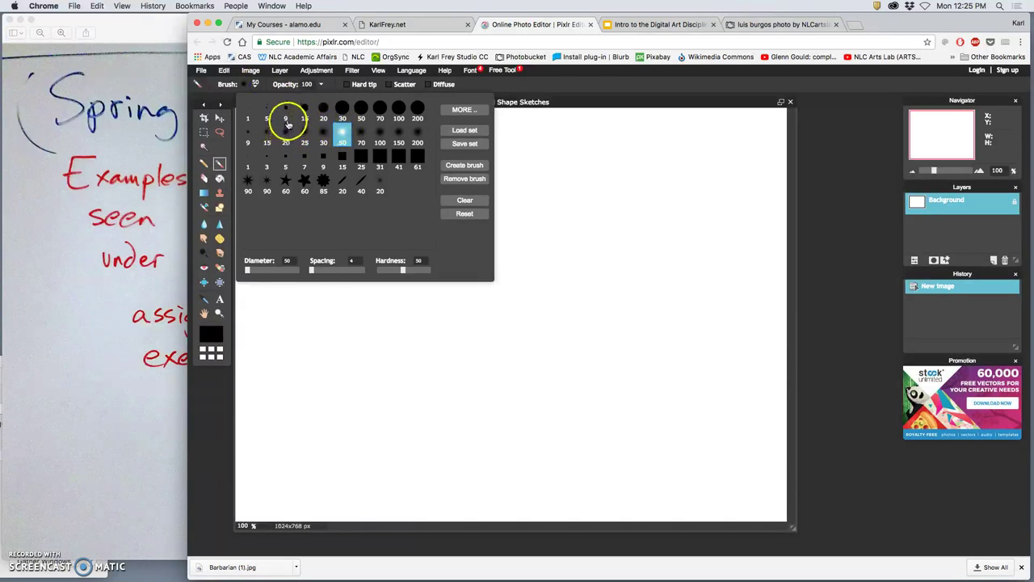
{"action": "left_click", "coordinate": [285, 136]}
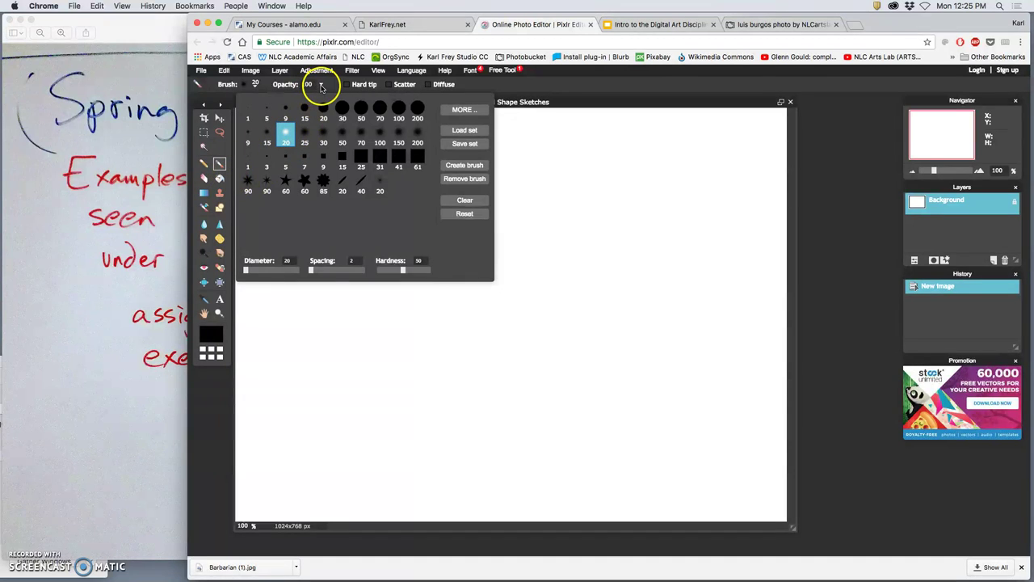
{"action": "left_click", "coordinate": [321, 85]}
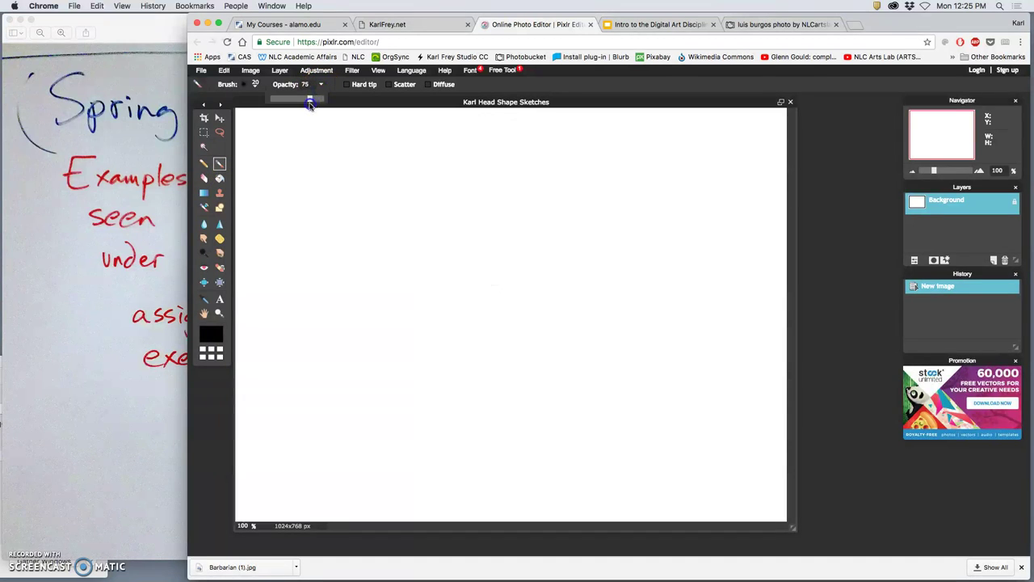
{"action": "left_click", "coordinate": [312, 100]}
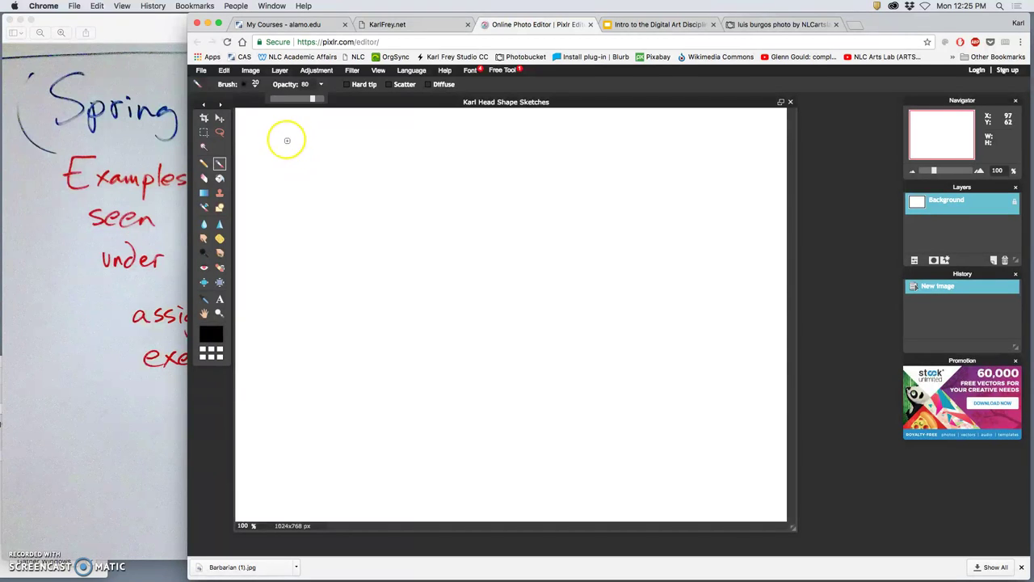
{"action": "mouse_move", "coordinate": [283, 137]}
{"action": "left_mouse_down"}
{"action": "mouse_move", "coordinate": [291, 156]}
{"action": "mouse_move", "coordinate": [307, 156]}
{"action": "left_mouse_up"}
Reduce the brush to the 9 px preset.
{"action": "left_click", "coordinate": [320, 85]}
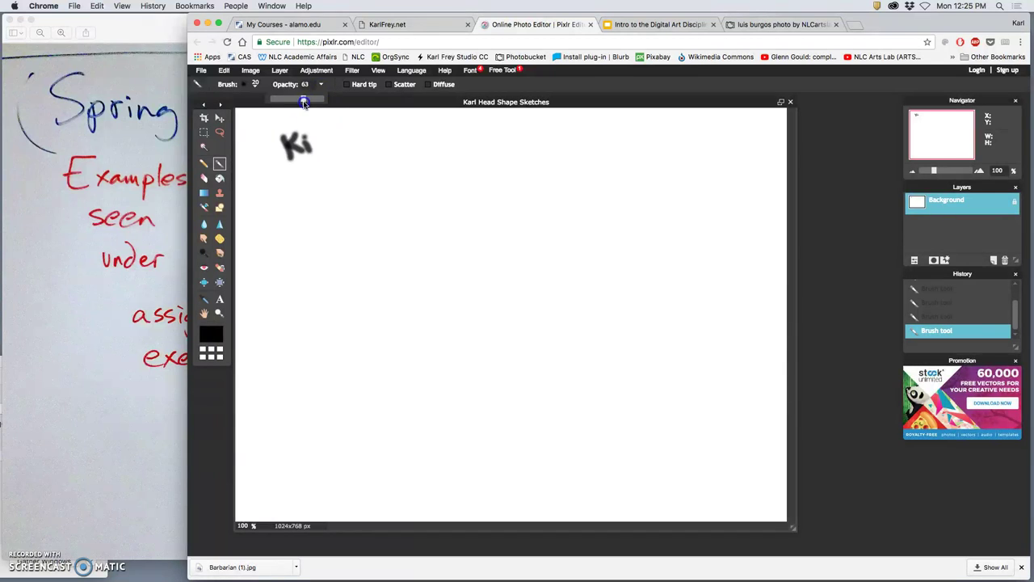
{"action": "left_click", "coordinate": [255, 84]}
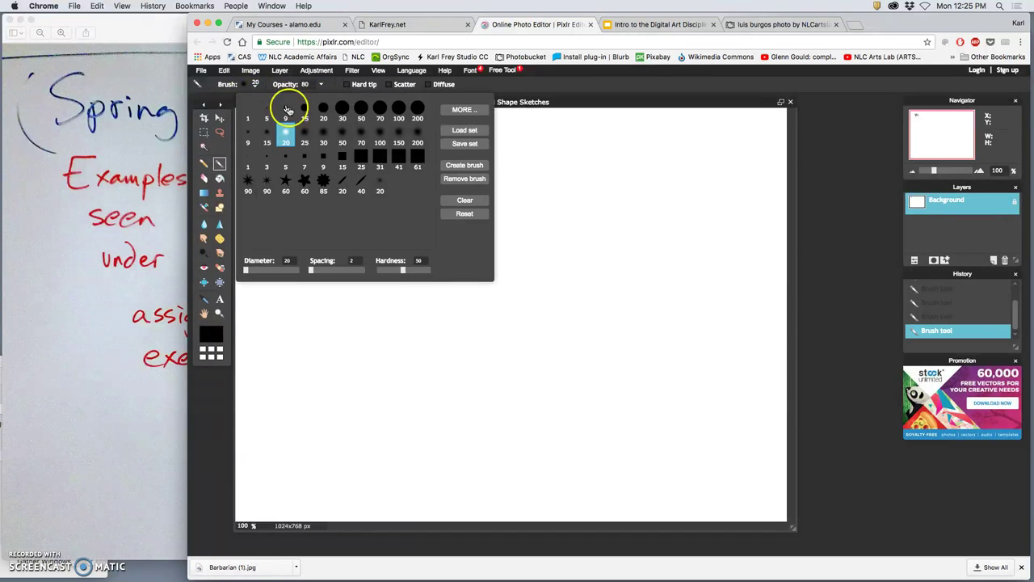
{"action": "left_click", "coordinate": [248, 135]}
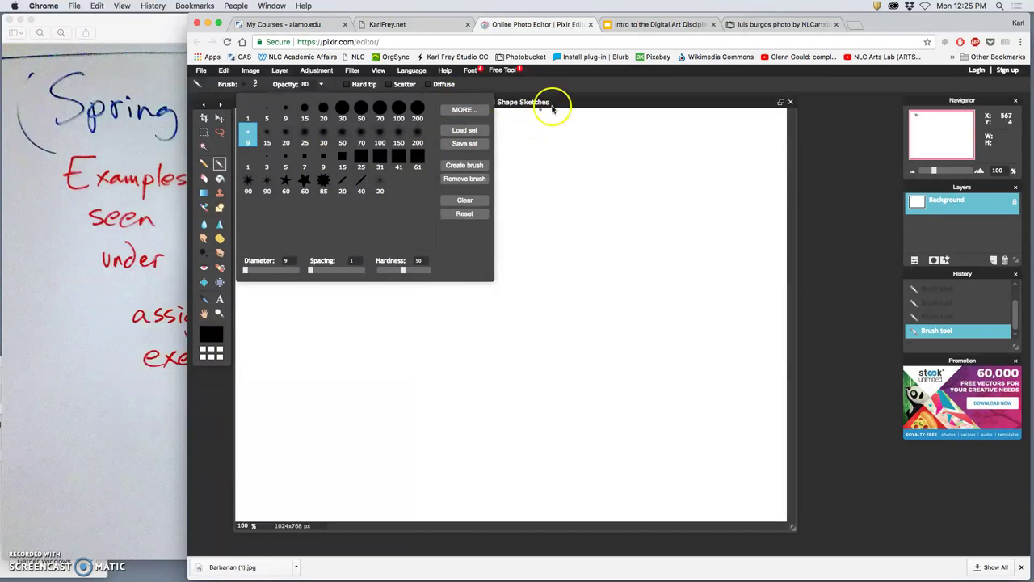
{"action": "left_click", "coordinate": [559, 101]}
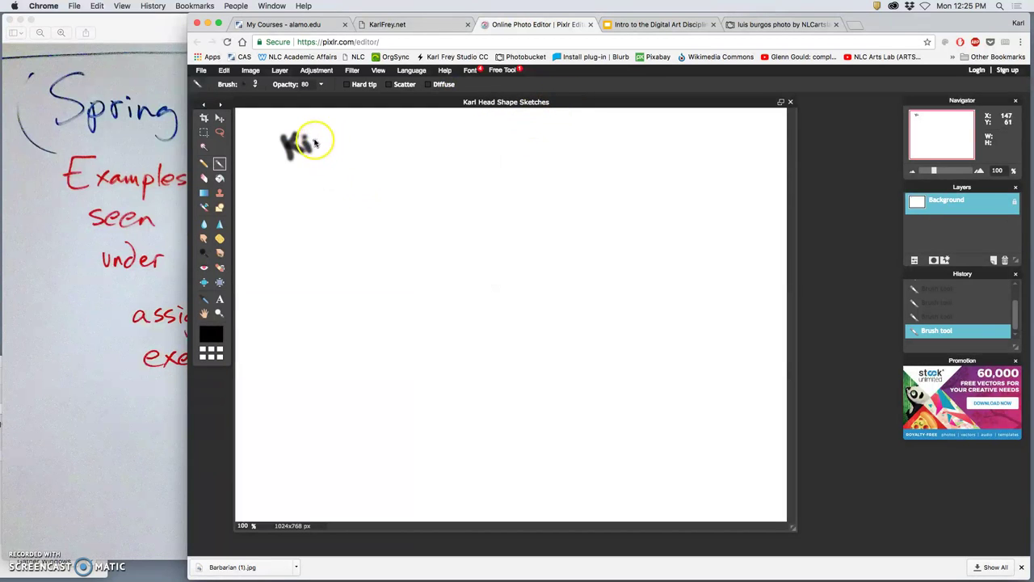
Brush the rest of 'Kinder goths' after 'Ki' and go over the K to thicken it.
{"action": "mouse_move", "coordinate": [324, 143]}
{"action": "left_mouse_down"}
{"action": "mouse_move", "coordinate": [336, 122]}
{"action": "mouse_move", "coordinate": [369, 119]}
{"action": "left_mouse_up"}
{"action": "left_click_drag", "start_coordinate": [320, 167], "coordinate": [316, 193]}
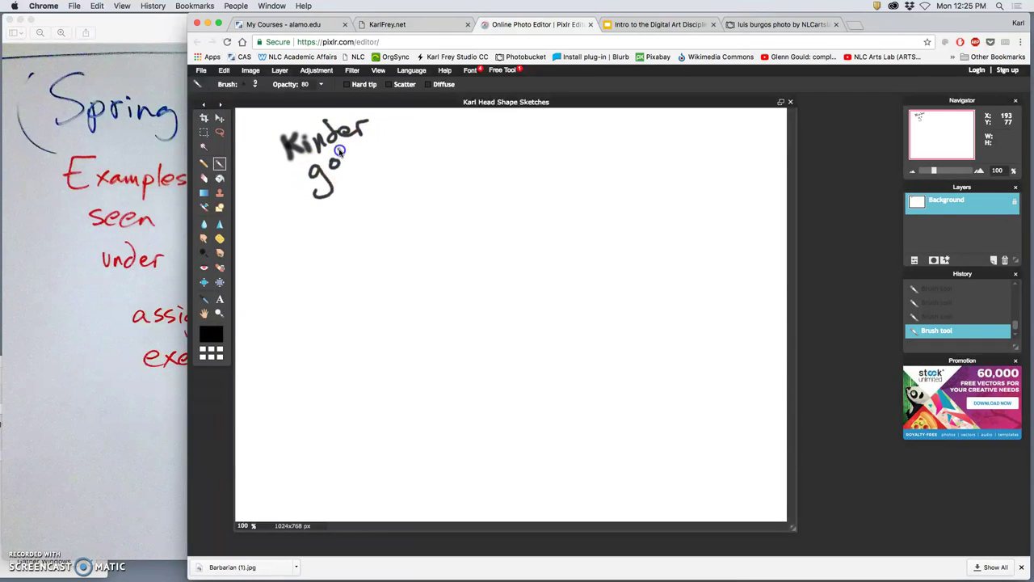
{"action": "left_click_drag", "start_coordinate": [369, 143], "coordinate": [365, 154]}
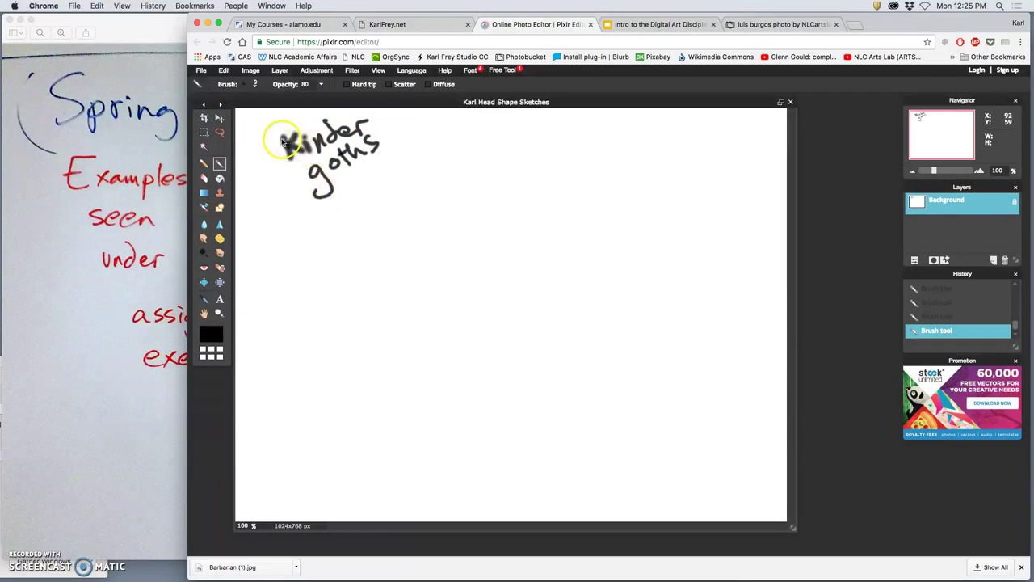
{"action": "left_click_drag", "start_coordinate": [275, 131], "coordinate": [283, 137]}
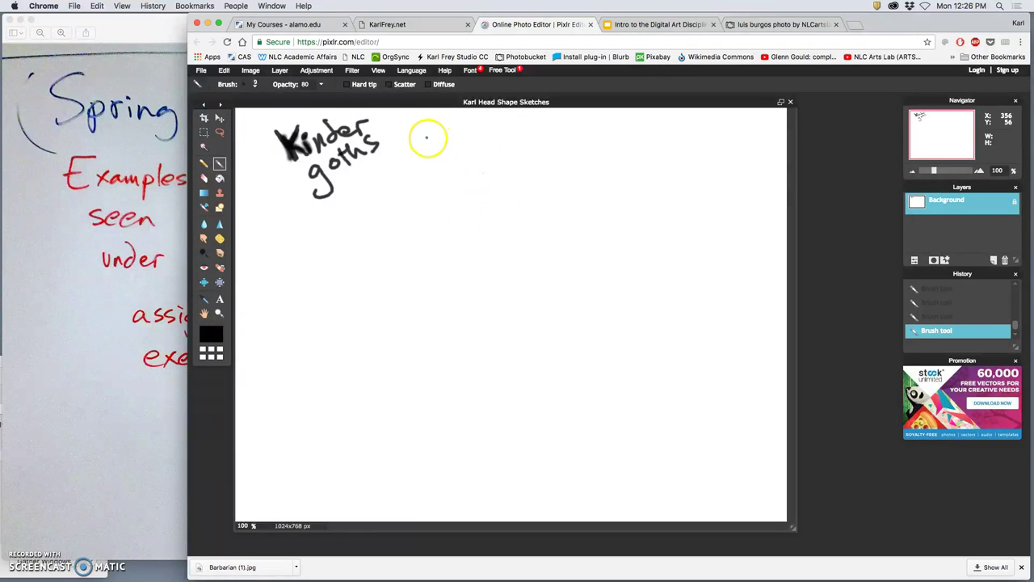
Sketch head circles with centre and guide lines, a triangle-jaw head, a U-jaw head and a large oval.
{"action": "mouse_move", "coordinate": [410, 147]}
{"action": "left_mouse_down"}
{"action": "mouse_move", "coordinate": [397, 190]}
{"action": "mouse_move", "coordinate": [403, 170]}
{"action": "mouse_move", "coordinate": [427, 217]}
{"action": "mouse_move", "coordinate": [447, 190]}
{"action": "mouse_move", "coordinate": [436, 215]}
{"action": "mouse_move", "coordinate": [435, 156]}
{"action": "mouse_move", "coordinate": [410, 160]}
{"action": "mouse_move", "coordinate": [439, 179]}
{"action": "left_mouse_up"}
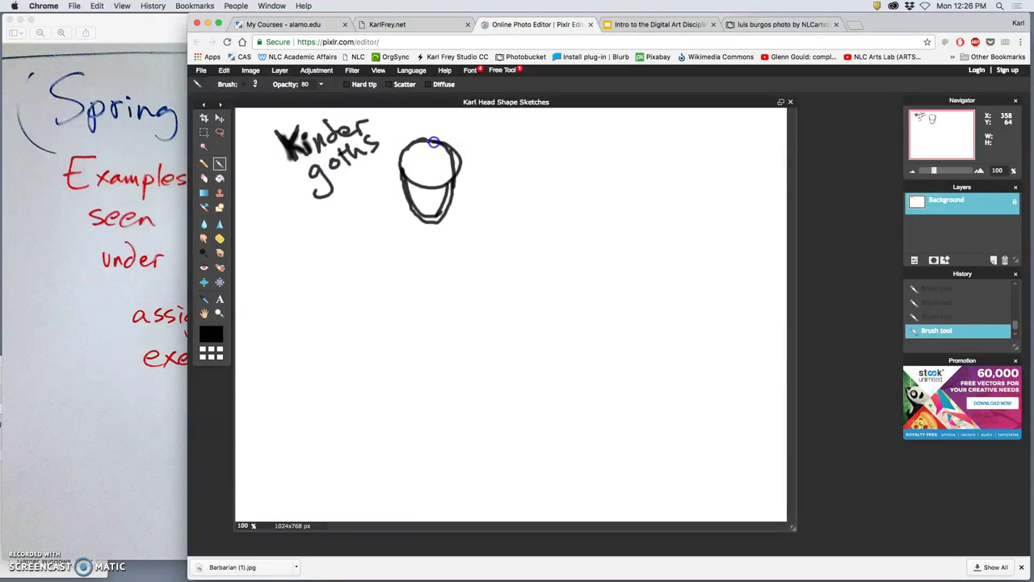
{"action": "left_click_drag", "start_coordinate": [431, 142], "coordinate": [433, 232]}
{"action": "left_click_drag", "start_coordinate": [398, 184], "coordinate": [421, 187]}
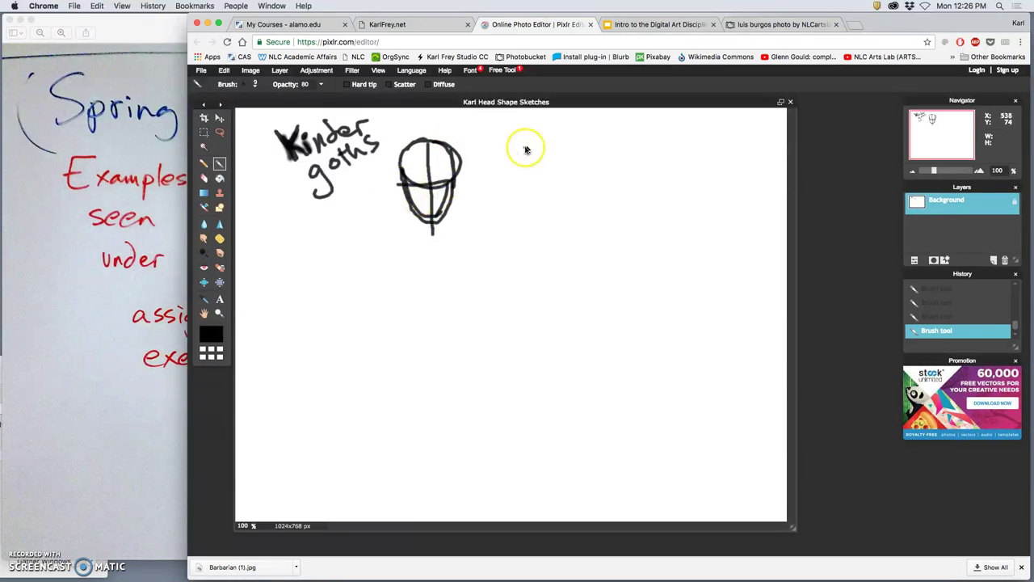
{"action": "left_click_drag", "start_coordinate": [500, 174], "coordinate": [496, 179]}
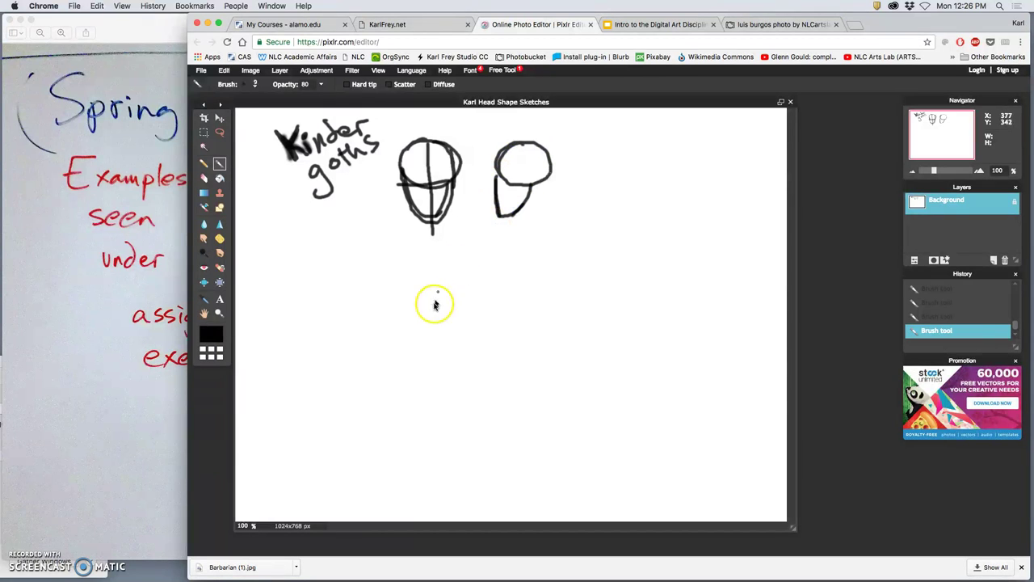
{"action": "left_click_drag", "start_coordinate": [376, 186], "coordinate": [398, 187]}
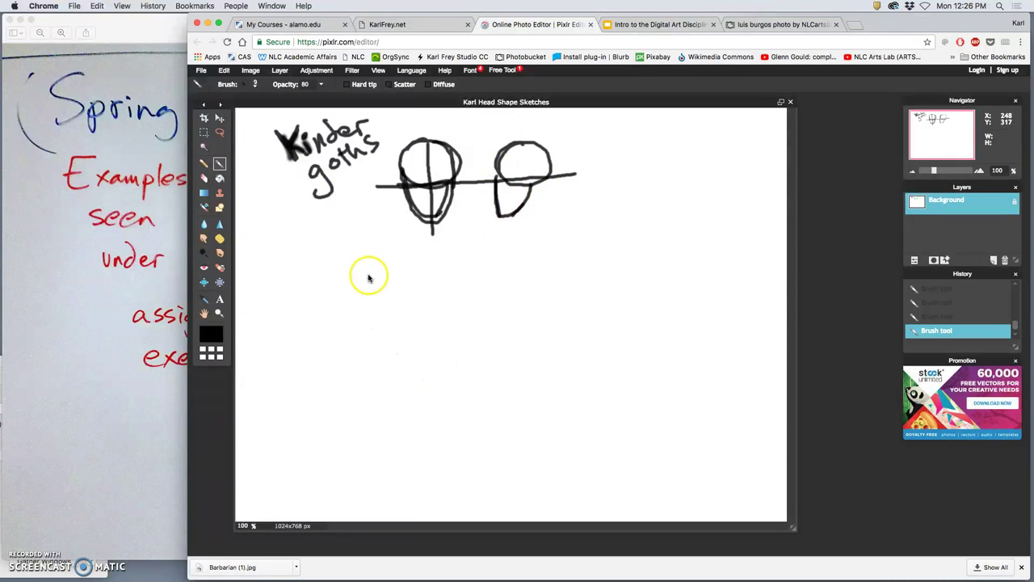
{"action": "mouse_move", "coordinate": [340, 265]}
{"action": "left_mouse_down"}
{"action": "mouse_move", "coordinate": [393, 280]}
{"action": "mouse_move", "coordinate": [347, 346]}
{"action": "mouse_move", "coordinate": [398, 341]}
{"action": "left_mouse_up"}
{"action": "mouse_move", "coordinate": [530, 275]}
{"action": "left_mouse_down"}
{"action": "mouse_move", "coordinate": [531, 233]}
{"action": "mouse_move", "coordinate": [526, 268]}
{"action": "mouse_move", "coordinate": [476, 275]}
{"action": "mouse_move", "coordinate": [530, 366]}
{"action": "mouse_move", "coordinate": [593, 279]}
{"action": "mouse_move", "coordinate": [555, 273]}
{"action": "left_mouse_up"}
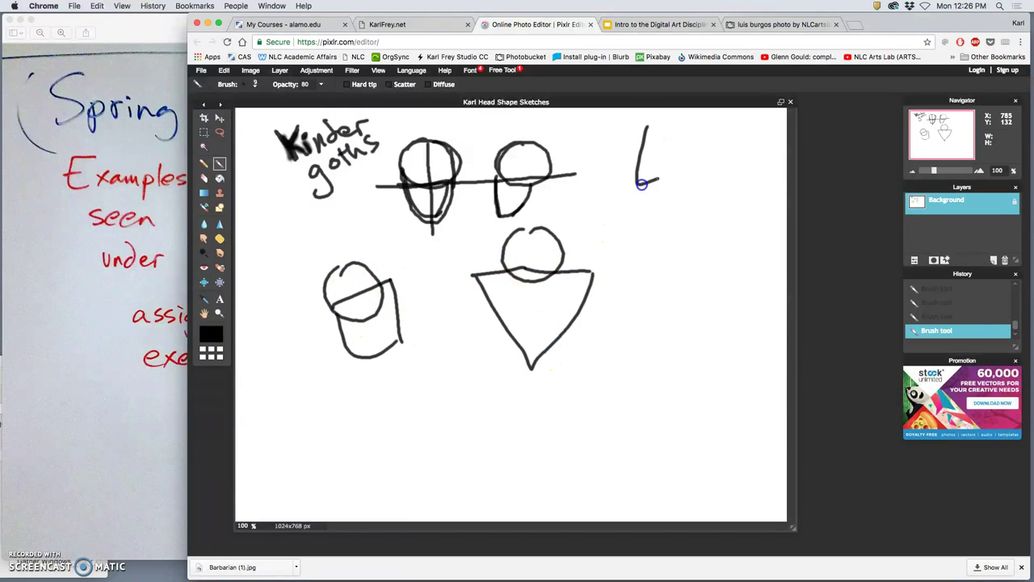
{"action": "mouse_move", "coordinate": [642, 184]}
{"action": "left_mouse_down"}
{"action": "mouse_move", "coordinate": [657, 128]}
{"action": "mouse_move", "coordinate": [678, 170]}
{"action": "left_mouse_up"}
{"action": "mouse_move", "coordinate": [651, 126]}
{"action": "left_mouse_down"}
{"action": "mouse_move", "coordinate": [700, 208]}
{"action": "mouse_move", "coordinate": [681, 165]}
{"action": "left_mouse_up"}
{"action": "mouse_move", "coordinate": [637, 281]}
{"action": "left_mouse_down"}
{"action": "mouse_move", "coordinate": [685, 331]}
{"action": "mouse_move", "coordinate": [739, 289]}
{"action": "left_mouse_up"}
{"action": "left_click_drag", "start_coordinate": [684, 264], "coordinate": [612, 311]}
{"action": "left_click_drag", "start_coordinate": [679, 313], "coordinate": [646, 328]}
Add overlapping ellipses, a four-sided head, box-shaped heads, a small circle and a lower oval head.
{"action": "mouse_move", "coordinate": [577, 393]}
{"action": "left_mouse_down"}
{"action": "mouse_move", "coordinate": [633, 395]}
{"action": "mouse_move", "coordinate": [559, 419]}
{"action": "mouse_move", "coordinate": [580, 426]}
{"action": "mouse_move", "coordinate": [564, 415]}
{"action": "mouse_move", "coordinate": [555, 480]}
{"action": "mouse_move", "coordinate": [556, 423]}
{"action": "left_mouse_up"}
{"action": "mouse_move", "coordinate": [422, 331]}
{"action": "left_mouse_down"}
{"action": "mouse_move", "coordinate": [447, 389]}
{"action": "mouse_move", "coordinate": [426, 330]}
{"action": "mouse_move", "coordinate": [439, 383]}
{"action": "mouse_move", "coordinate": [403, 386]}
{"action": "mouse_move", "coordinate": [449, 424]}
{"action": "mouse_move", "coordinate": [435, 370]}
{"action": "mouse_move", "coordinate": [456, 412]}
{"action": "left_mouse_up"}
{"action": "mouse_move", "coordinate": [275, 364]}
{"action": "left_mouse_down"}
{"action": "mouse_move", "coordinate": [261, 377]}
{"action": "mouse_move", "coordinate": [314, 417]}
{"action": "mouse_move", "coordinate": [271, 362]}
{"action": "left_mouse_up"}
{"action": "mouse_move", "coordinate": [293, 412]}
{"action": "left_mouse_down"}
{"action": "mouse_move", "coordinate": [274, 472]}
{"action": "mouse_move", "coordinate": [312, 408]}
{"action": "mouse_move", "coordinate": [286, 409]}
{"action": "left_mouse_up"}
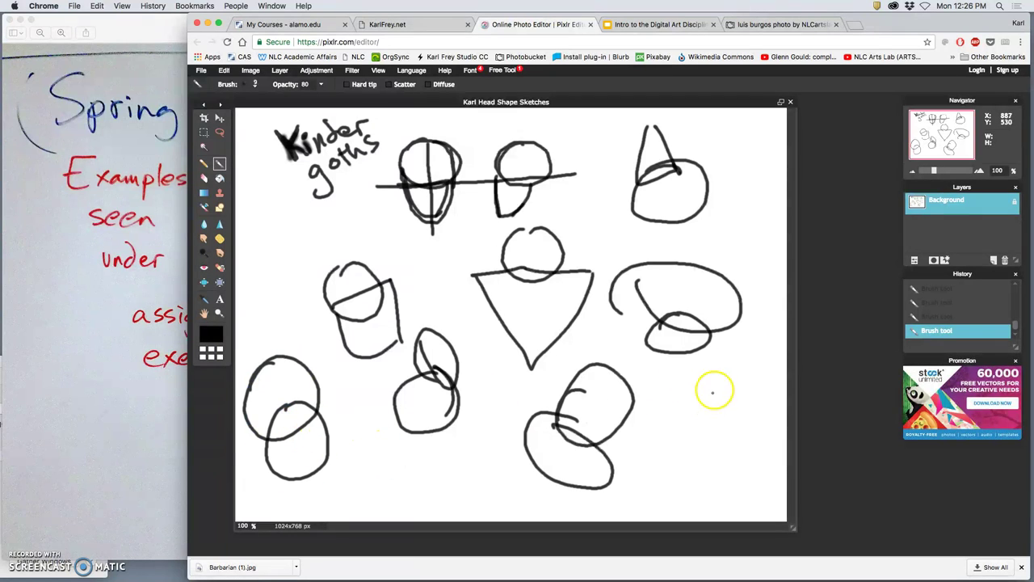
{"action": "mouse_move", "coordinate": [706, 379]}
{"action": "left_mouse_down"}
{"action": "mouse_move", "coordinate": [761, 369]}
{"action": "mouse_move", "coordinate": [715, 362]}
{"action": "left_mouse_up"}
{"action": "left_click_drag", "start_coordinate": [691, 426], "coordinate": [697, 457]}
{"action": "left_click_drag", "start_coordinate": [721, 413], "coordinate": [687, 428]}
{"action": "mouse_move", "coordinate": [260, 217]}
{"action": "left_mouse_down"}
{"action": "mouse_move", "coordinate": [261, 237]}
{"action": "mouse_move", "coordinate": [286, 216]}
{"action": "mouse_move", "coordinate": [259, 217]}
{"action": "left_mouse_up"}
{"action": "mouse_move", "coordinate": [291, 253]}
{"action": "left_mouse_down"}
{"action": "mouse_move", "coordinate": [275, 273]}
{"action": "mouse_move", "coordinate": [261, 259]}
{"action": "mouse_move", "coordinate": [269, 300]}
{"action": "mouse_move", "coordinate": [290, 283]}
{"action": "mouse_move", "coordinate": [281, 257]}
{"action": "left_mouse_up"}
{"action": "left_click", "coordinate": [427, 239]}
{"action": "mouse_move", "coordinate": [450, 244]}
{"action": "left_mouse_down"}
{"action": "mouse_move", "coordinate": [419, 268]}
{"action": "mouse_move", "coordinate": [454, 304]}
{"action": "left_mouse_up"}
{"action": "mouse_move", "coordinate": [485, 412]}
{"action": "left_mouse_down"}
{"action": "mouse_move", "coordinate": [468, 480]}
{"action": "mouse_move", "coordinate": [478, 461]}
{"action": "mouse_move", "coordinate": [529, 477]}
{"action": "mouse_move", "coordinate": [481, 487]}
{"action": "left_mouse_up"}
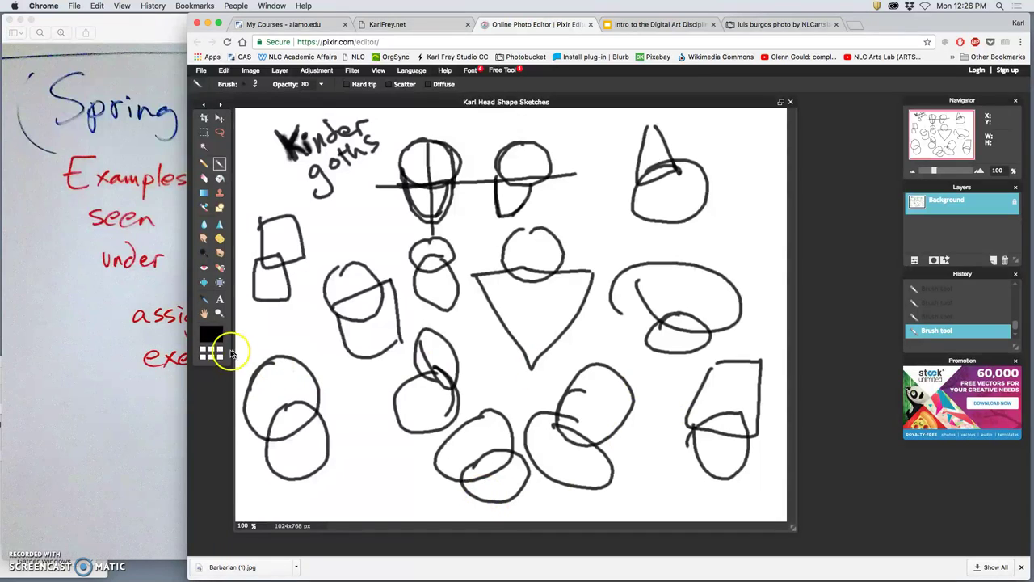
Change the painting colour to blue (2121b8) and undo the blue test stroke on the first head.
{"action": "left_click", "coordinate": [212, 339]}
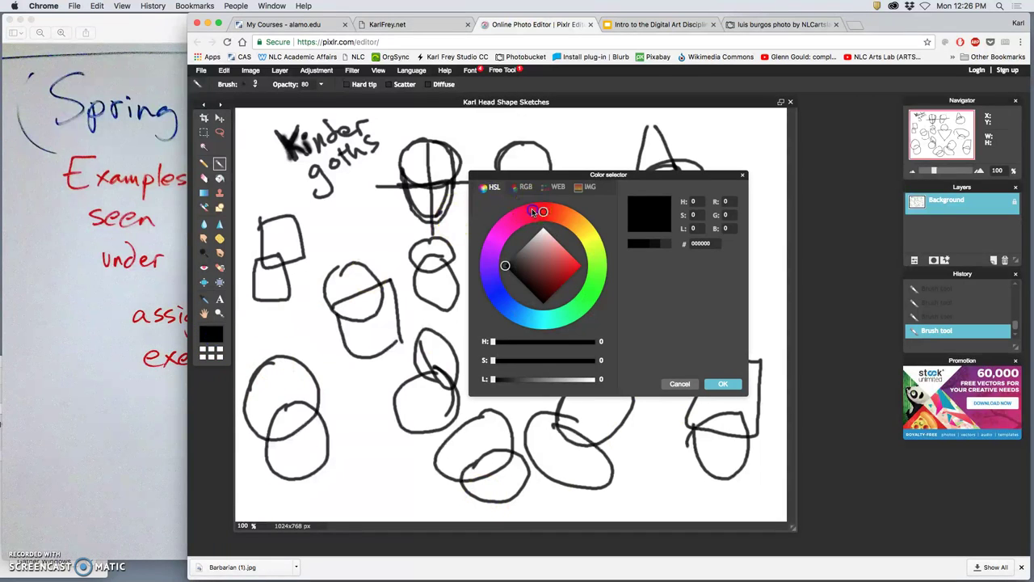
{"action": "left_click_drag", "start_coordinate": [495, 283], "coordinate": [497, 292]}
{"action": "left_click_drag", "start_coordinate": [543, 267], "coordinate": [567, 270]}
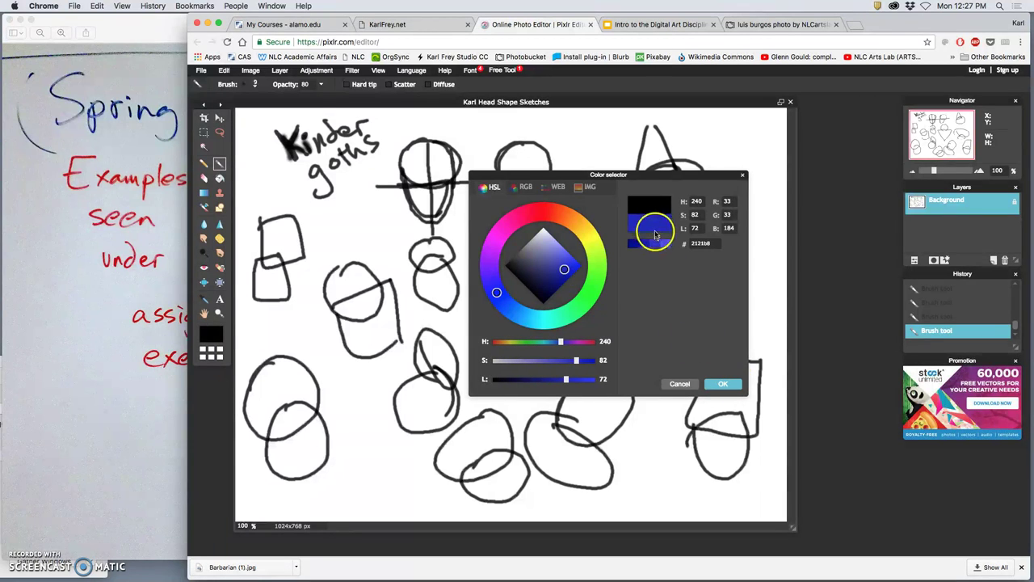
{"action": "left_click", "coordinate": [723, 384]}
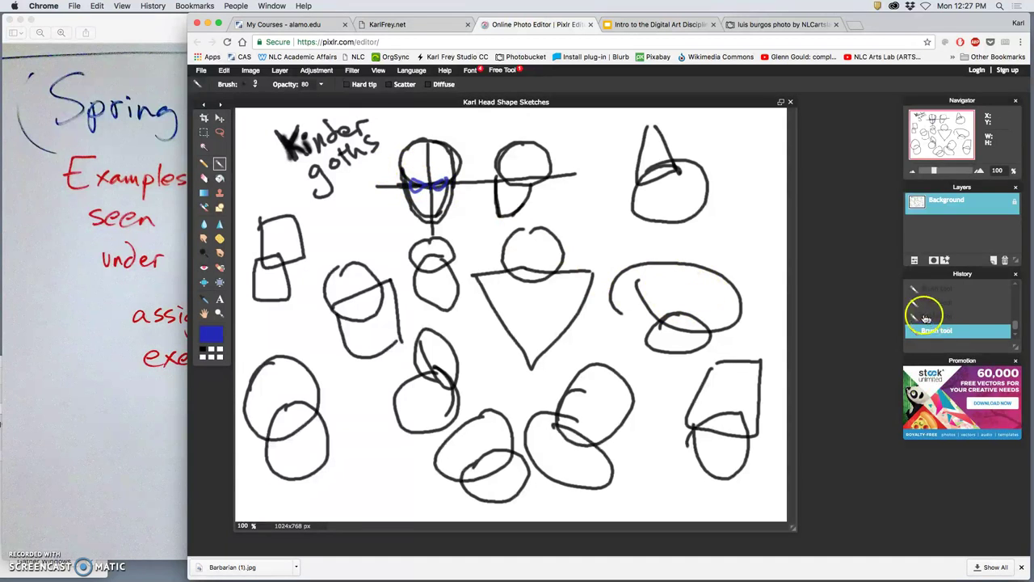
{"action": "key", "text": "ctrl+z"}
{"action": "key", "text": "ctrl+z"}
{"action": "key", "text": "ctrl+z"}
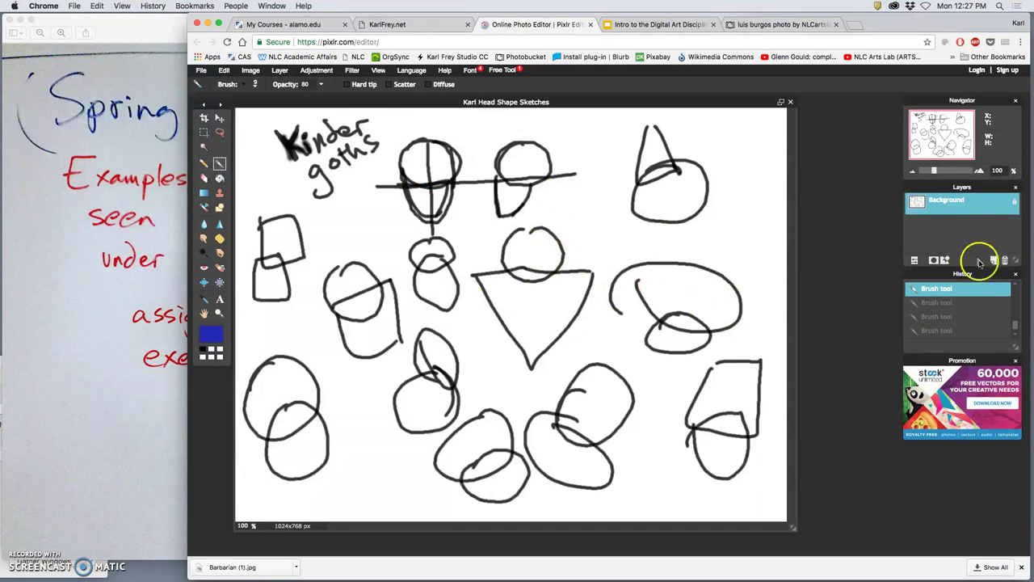
Add a new empty layer and unlock the Background sketch layer as Layer 0.
{"action": "left_click", "coordinate": [994, 260]}
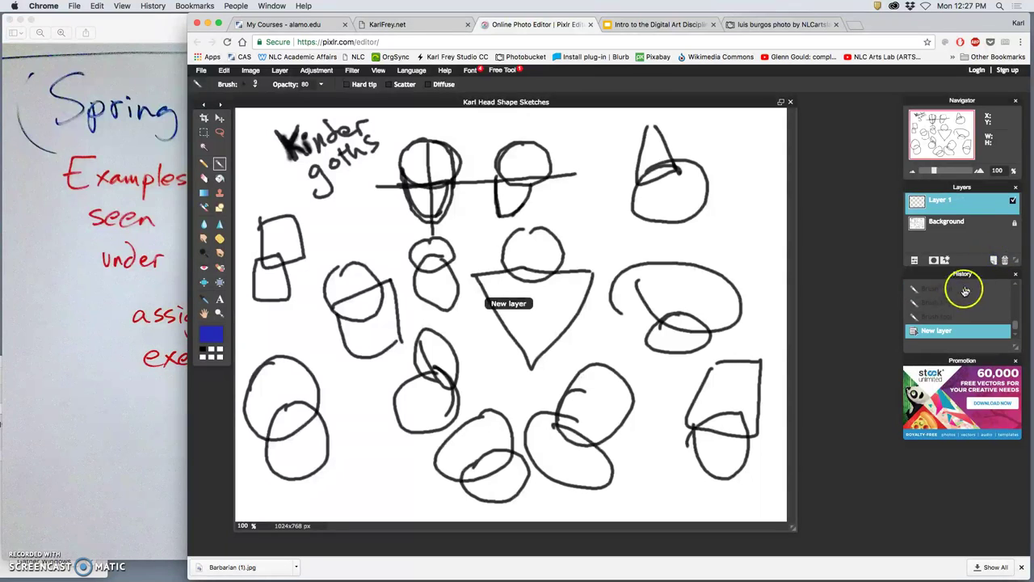
{"action": "left_click", "coordinate": [961, 223]}
{"action": "double_click", "coordinate": [969, 224]}
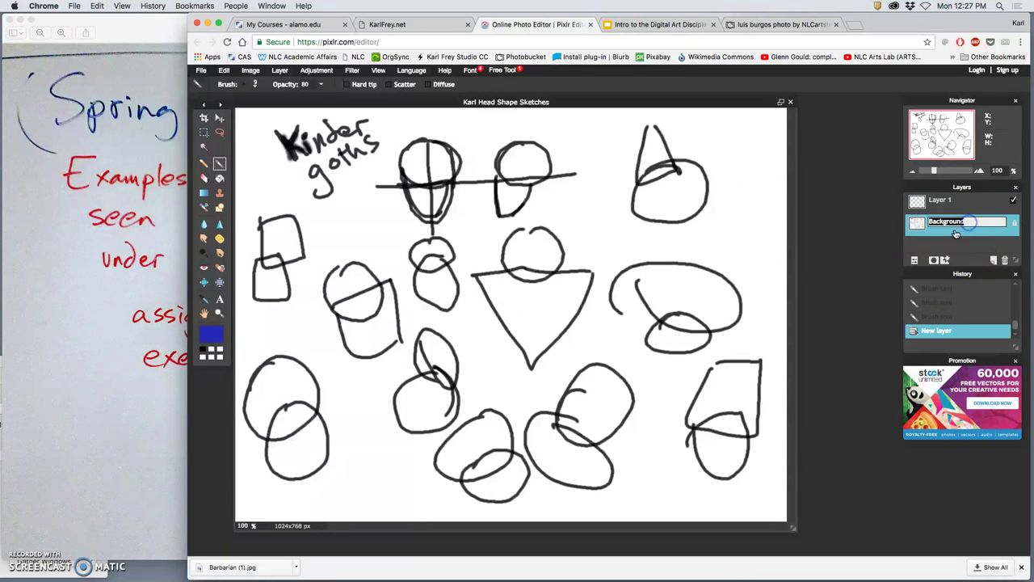
{"action": "left_click", "coordinate": [1016, 229]}
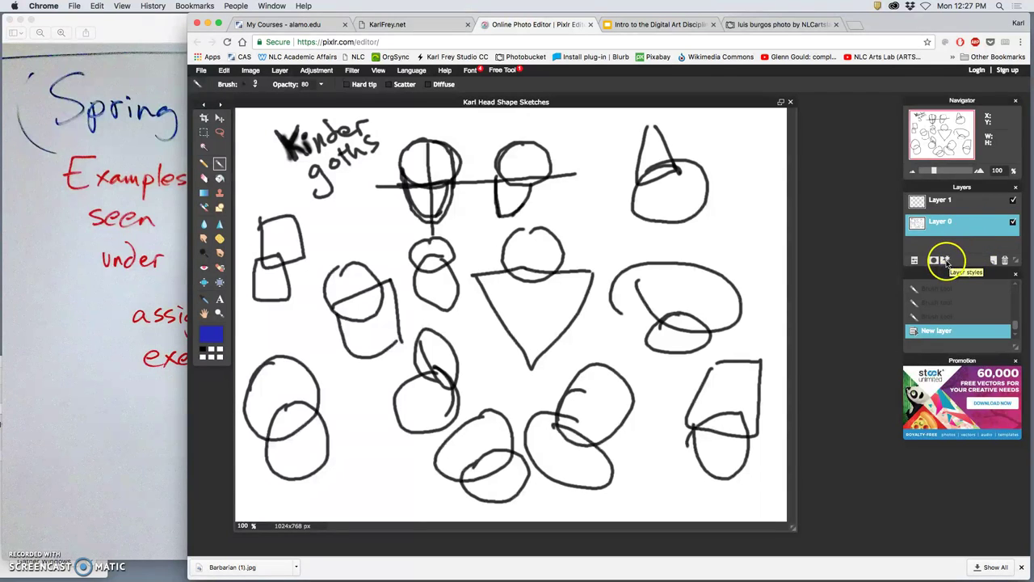
Fade Layer 0 to about 46 opacity and make Layer 1 active.
{"action": "left_click", "coordinate": [915, 260]}
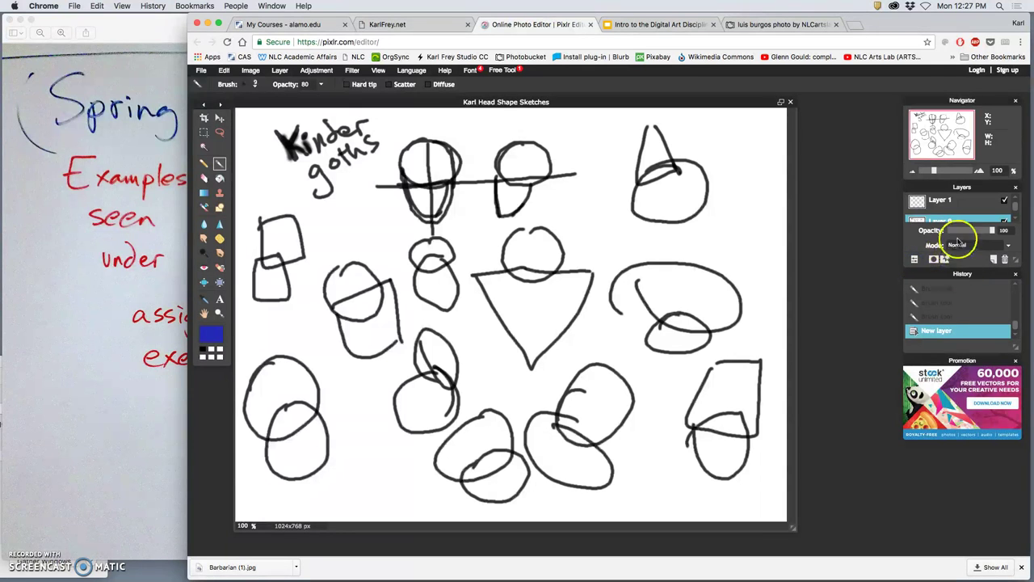
{"action": "left_click_drag", "start_coordinate": [993, 230], "coordinate": [969, 232]}
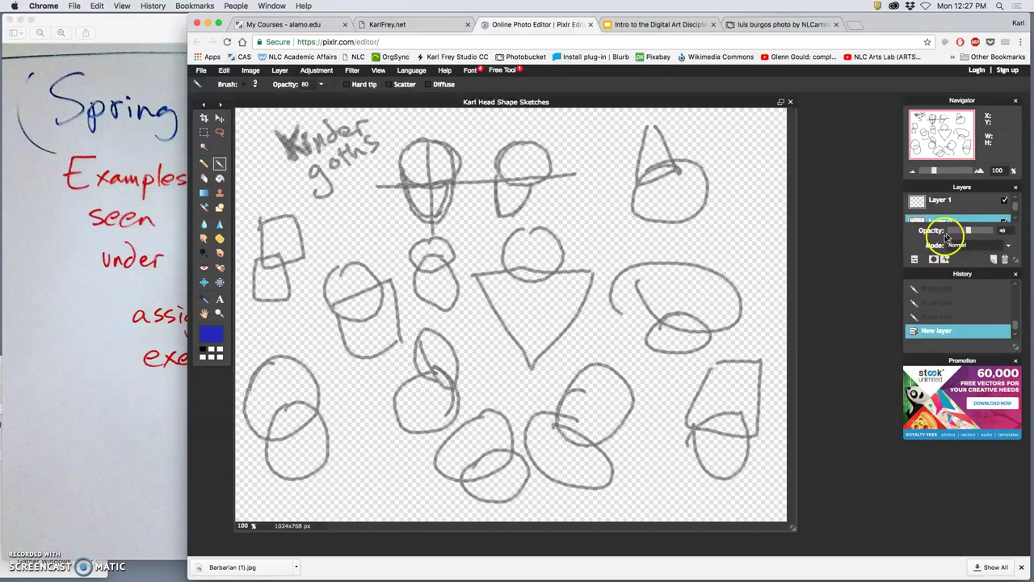
{"action": "left_click", "coordinate": [966, 204]}
Ink blue glasses, angled brows, hair, mouth and jaw on the front-facing top head.
{"action": "left_click", "coordinate": [473, 206]}
{"action": "left_click", "coordinate": [442, 174]}
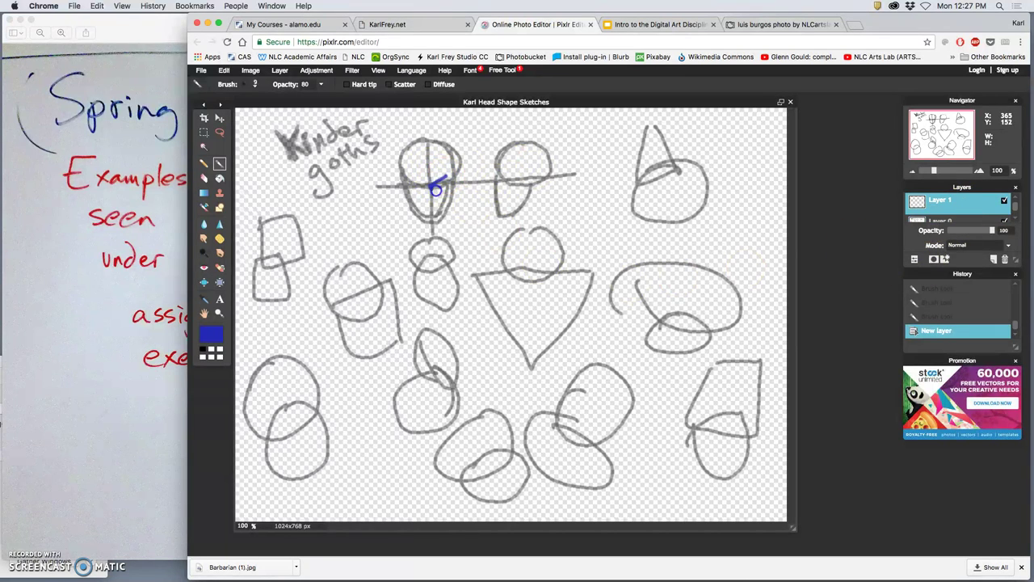
{"action": "left_click", "coordinate": [409, 188]}
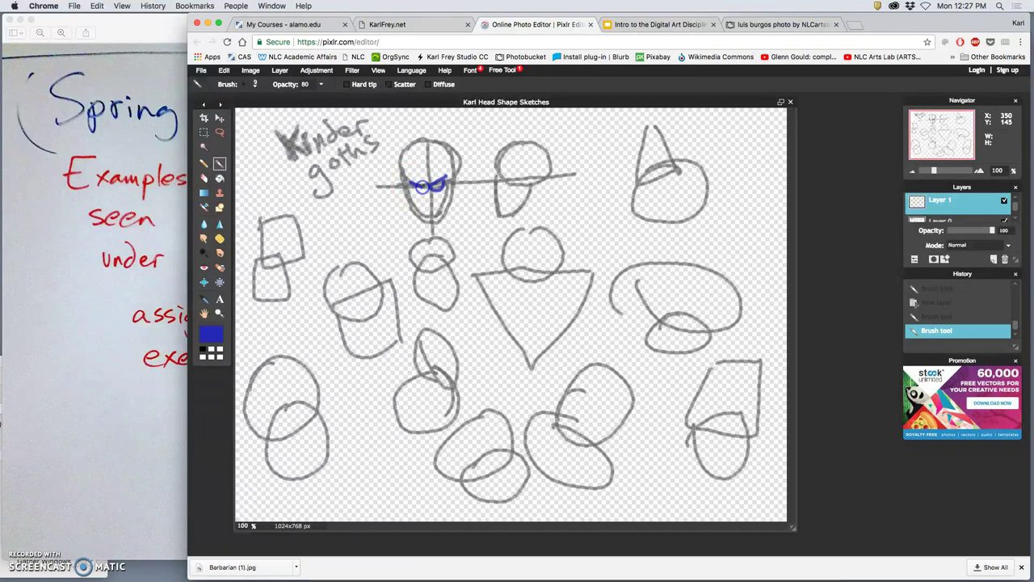
{"action": "left_click_drag", "start_coordinate": [440, 189], "coordinate": [433, 202]}
{"action": "mouse_move", "coordinate": [405, 194]}
{"action": "left_mouse_down"}
{"action": "mouse_move", "coordinate": [458, 185]}
{"action": "mouse_move", "coordinate": [451, 194]}
{"action": "mouse_move", "coordinate": [402, 171]}
{"action": "left_mouse_up"}
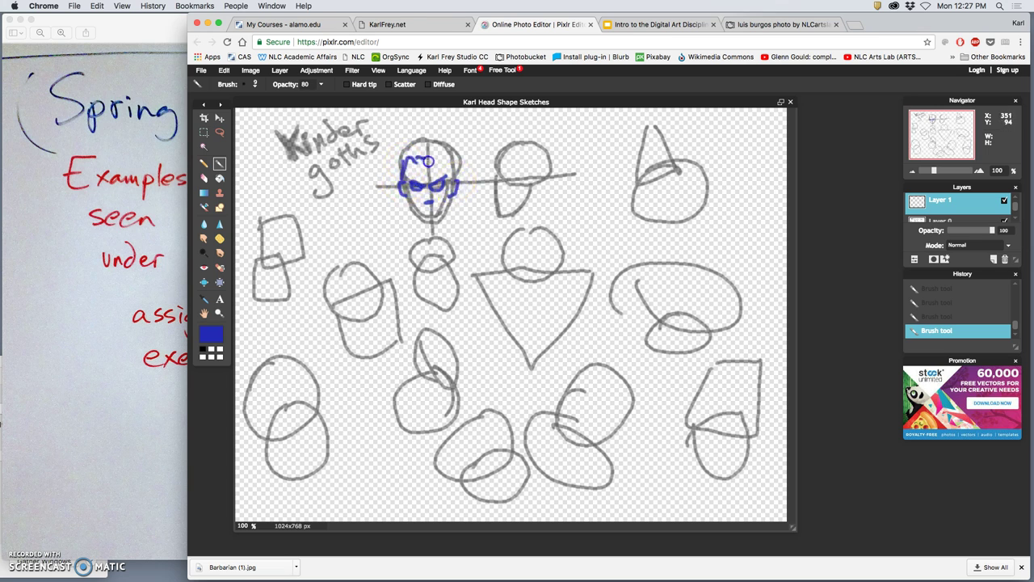
{"action": "mouse_move", "coordinate": [455, 167]}
{"action": "left_mouse_down"}
{"action": "mouse_move", "coordinate": [443, 139]}
{"action": "mouse_move", "coordinate": [408, 146]}
{"action": "left_mouse_up"}
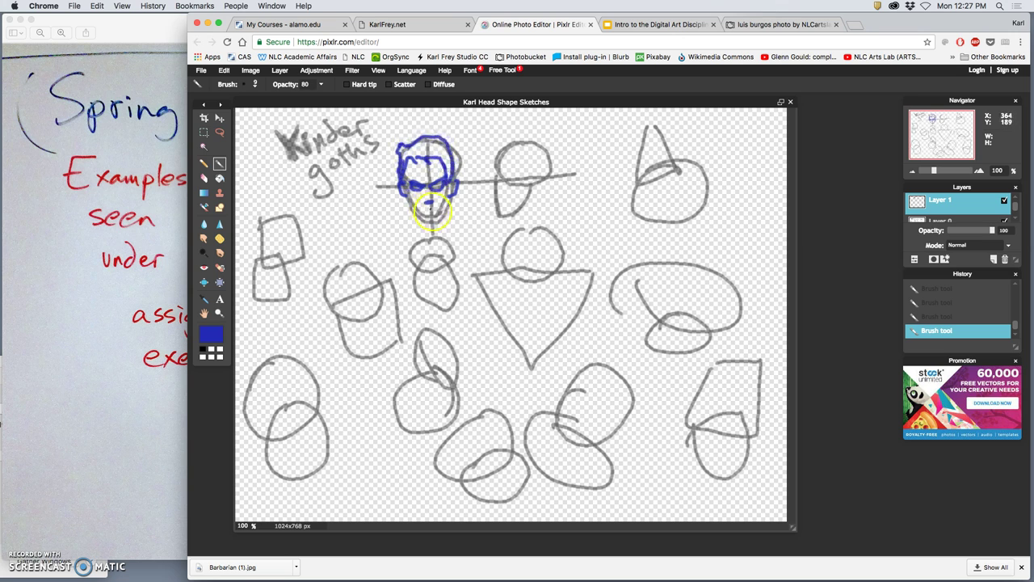
{"action": "mouse_move", "coordinate": [432, 211]}
{"action": "left_mouse_down"}
{"action": "mouse_move", "coordinate": [427, 203]}
{"action": "mouse_move", "coordinate": [411, 215]}
{"action": "mouse_move", "coordinate": [407, 189]}
{"action": "mouse_move", "coordinate": [410, 207]}
{"action": "left_mouse_up"}
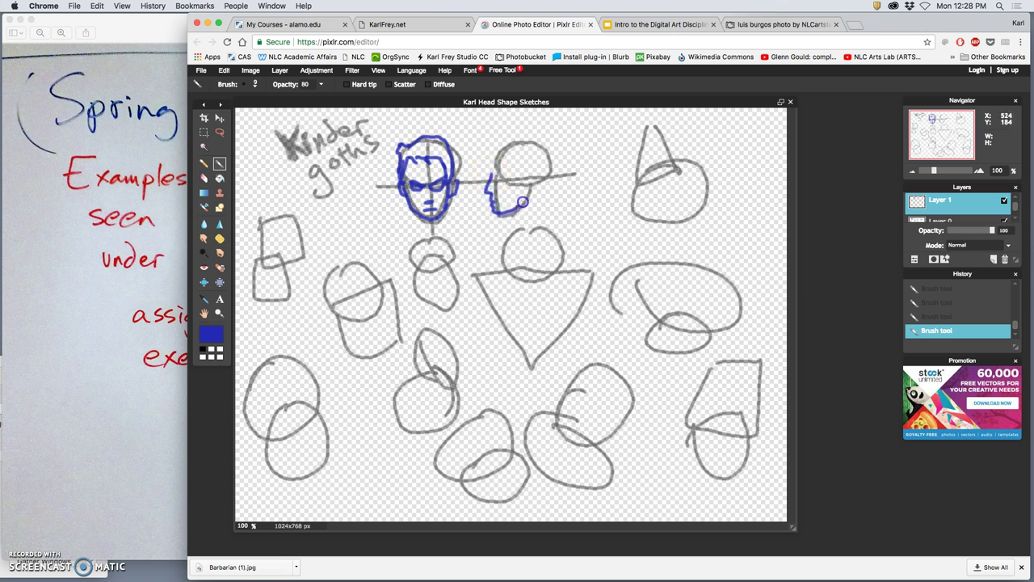
Draw the nose, eye and back of the head on the profile head in blue.
{"action": "left_click_drag", "start_coordinate": [490, 184], "coordinate": [489, 194]}
{"action": "left_click_drag", "start_coordinate": [502, 178], "coordinate": [501, 178]}
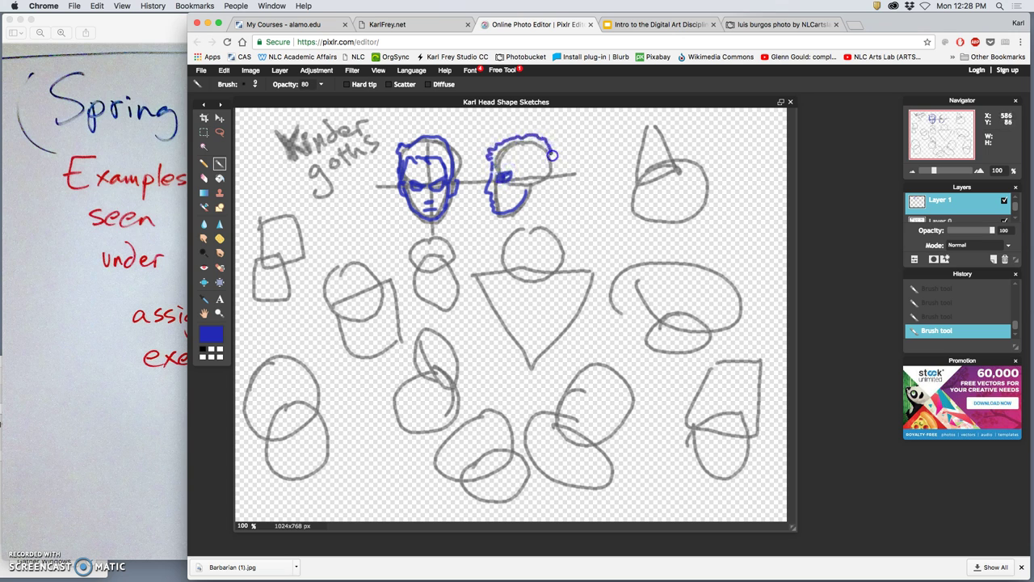
{"action": "left_click_drag", "start_coordinate": [552, 178], "coordinate": [540, 191]}
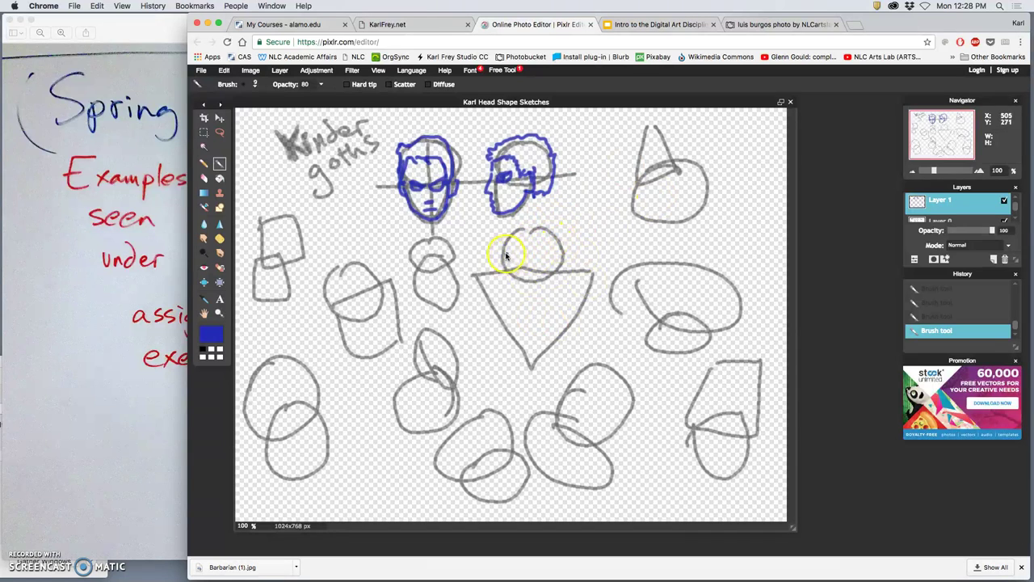
Brush blue eye and centre lines on the triangle head, right oval head and small oval head.
{"action": "mouse_move", "coordinate": [488, 267]}
{"action": "left_mouse_down"}
{"action": "mouse_move", "coordinate": [592, 255]}
{"action": "mouse_move", "coordinate": [563, 275]}
{"action": "mouse_move", "coordinate": [545, 263]}
{"action": "mouse_move", "coordinate": [554, 273]}
{"action": "mouse_move", "coordinate": [512, 271]}
{"action": "left_mouse_up"}
{"action": "mouse_move", "coordinate": [647, 303]}
{"action": "left_mouse_down"}
{"action": "mouse_move", "coordinate": [705, 304]}
{"action": "mouse_move", "coordinate": [721, 328]}
{"action": "mouse_move", "coordinate": [687, 296]}
{"action": "mouse_move", "coordinate": [668, 301]}
{"action": "mouse_move", "coordinate": [716, 312]}
{"action": "left_mouse_up"}
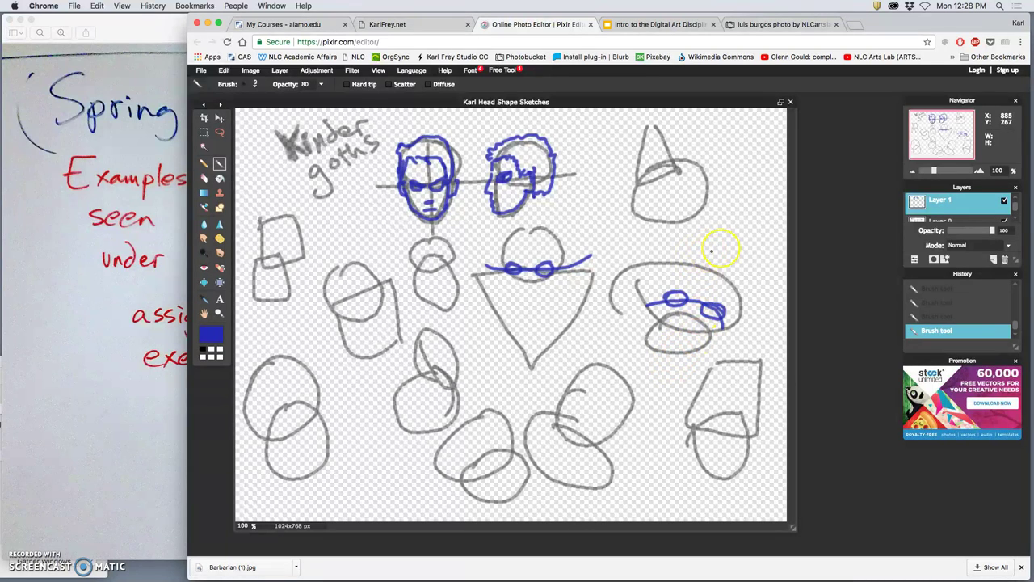
{"action": "left_click_drag", "start_coordinate": [531, 229], "coordinate": [533, 371]}
{"action": "mouse_move", "coordinate": [696, 262]}
{"action": "left_mouse_down"}
{"action": "mouse_move", "coordinate": [702, 315]}
{"action": "mouse_move", "coordinate": [674, 360]}
{"action": "left_mouse_up"}
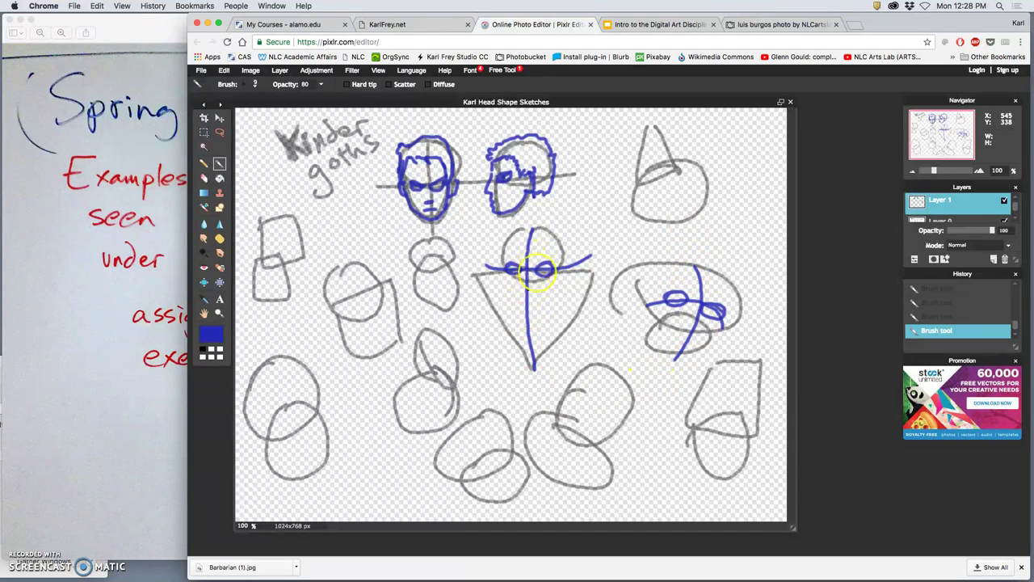
{"action": "mouse_move", "coordinate": [412, 258]}
{"action": "left_mouse_down"}
{"action": "mouse_move", "coordinate": [447, 255]}
{"action": "mouse_move", "coordinate": [429, 240]}
{"action": "mouse_move", "coordinate": [443, 317]}
{"action": "left_mouse_up"}
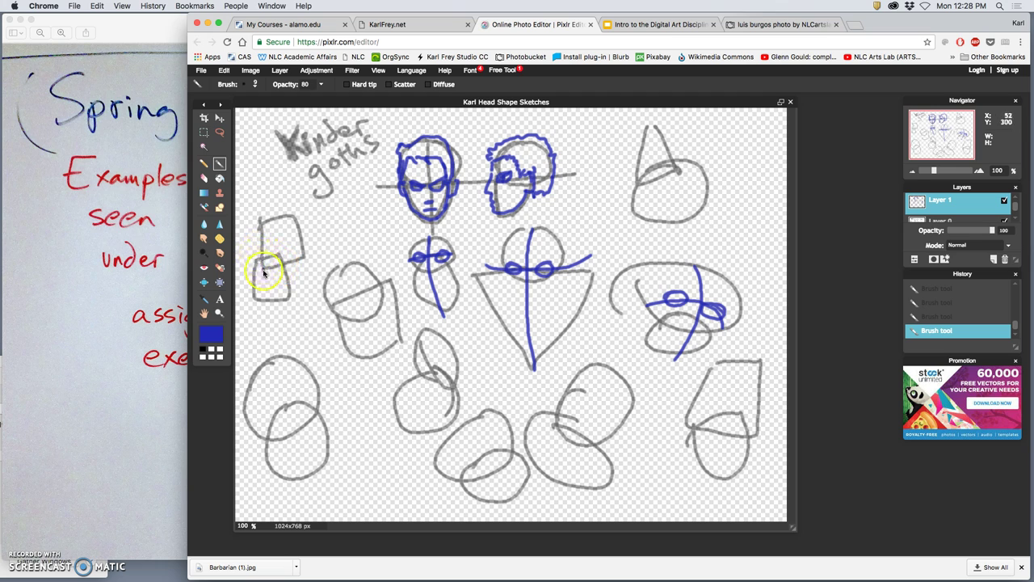
Add blue eye and centre lines to the left box heads, left ovals and middle-bottom head.
{"action": "mouse_move", "coordinate": [275, 279]}
{"action": "left_mouse_down"}
{"action": "mouse_move", "coordinate": [287, 279]}
{"action": "mouse_move", "coordinate": [262, 273]}
{"action": "mouse_move", "coordinate": [274, 292]}
{"action": "left_mouse_up"}
{"action": "mouse_move", "coordinate": [338, 297]}
{"action": "left_mouse_down"}
{"action": "mouse_move", "coordinate": [388, 279]}
{"action": "mouse_move", "coordinate": [335, 291]}
{"action": "mouse_move", "coordinate": [378, 305]}
{"action": "mouse_move", "coordinate": [341, 275]}
{"action": "mouse_move", "coordinate": [383, 346]}
{"action": "left_mouse_up"}
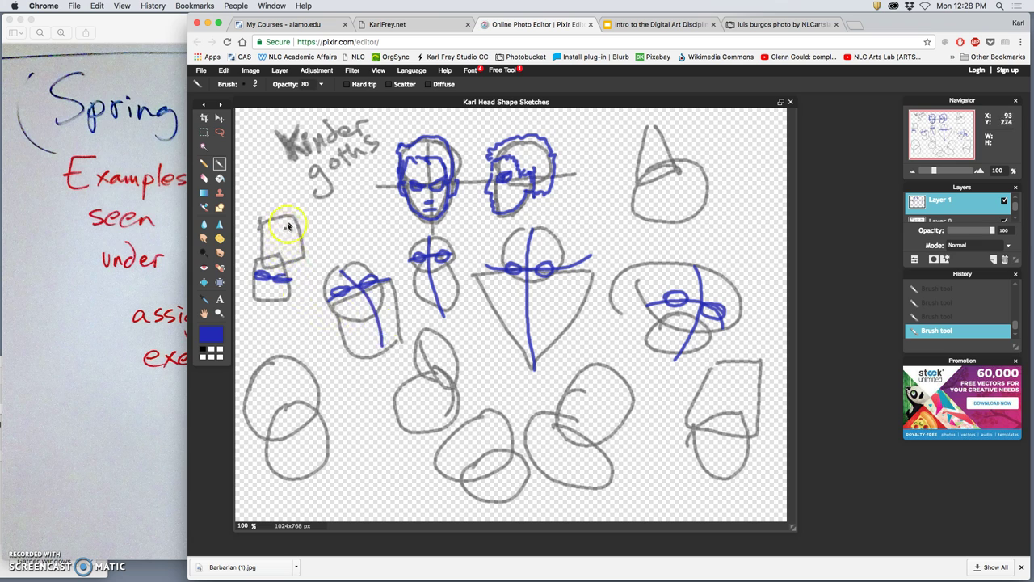
{"action": "left_click_drag", "start_coordinate": [289, 224], "coordinate": [273, 297]}
{"action": "left_click_drag", "start_coordinate": [278, 364], "coordinate": [305, 462]}
{"action": "left_click_drag", "start_coordinate": [262, 414], "coordinate": [315, 391]}
{"action": "mouse_move", "coordinate": [432, 358]}
{"action": "left_mouse_down"}
{"action": "mouse_move", "coordinate": [426, 331]}
{"action": "mouse_move", "coordinate": [433, 368]}
{"action": "mouse_move", "coordinate": [412, 424]}
{"action": "left_mouse_up"}
{"action": "mouse_move", "coordinate": [415, 375]}
{"action": "left_mouse_down"}
{"action": "mouse_move", "coordinate": [449, 381]}
{"action": "mouse_move", "coordinate": [423, 373]}
{"action": "mouse_move", "coordinate": [520, 477]}
{"action": "mouse_move", "coordinate": [483, 464]}
{"action": "mouse_move", "coordinate": [462, 476]}
{"action": "mouse_move", "coordinate": [512, 449]}
{"action": "left_mouse_up"}
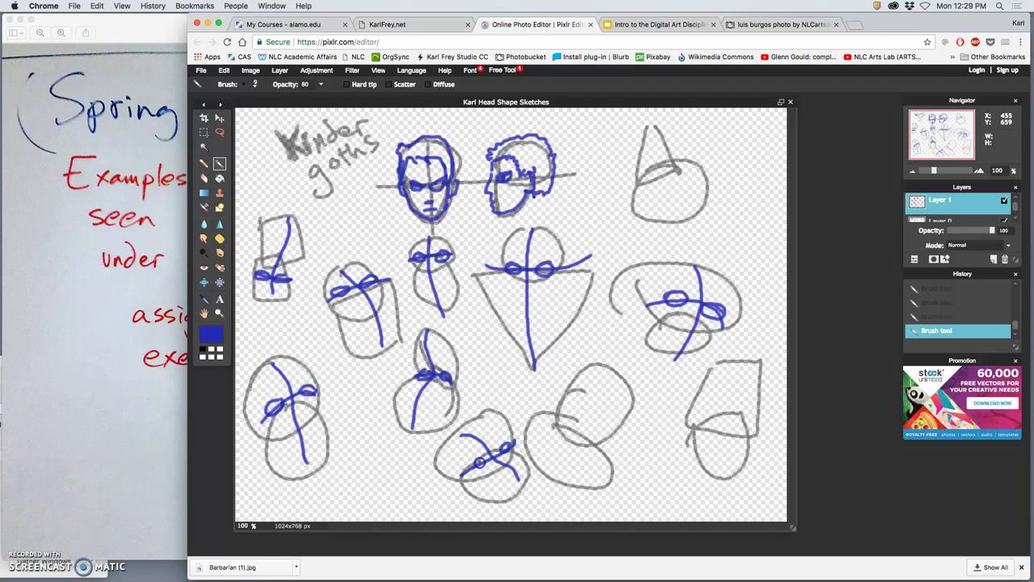
Check the Brush size presets, then close them without changing the brush.
{"action": "left_click", "coordinate": [610, 269]}
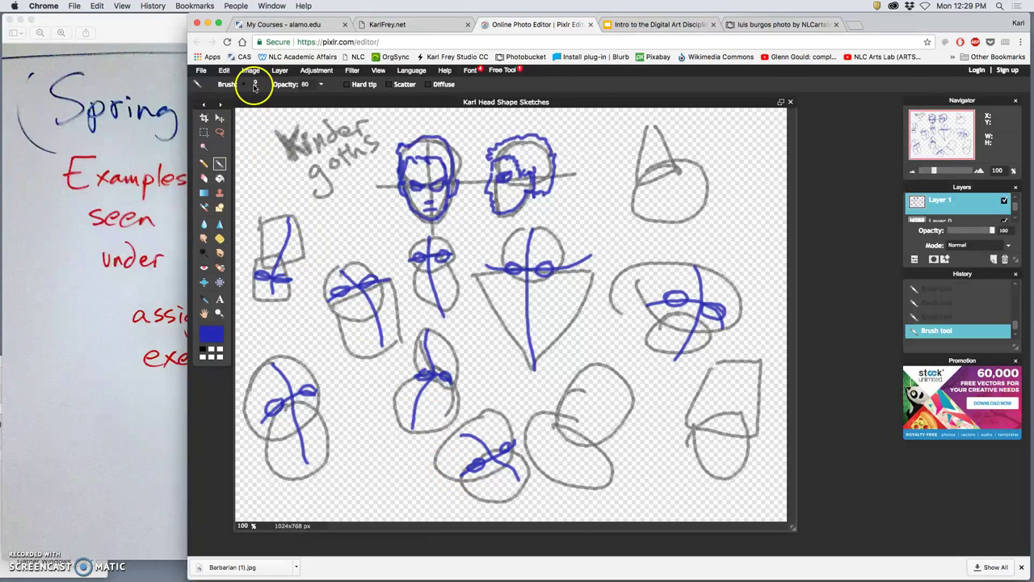
{"action": "left_click", "coordinate": [254, 84]}
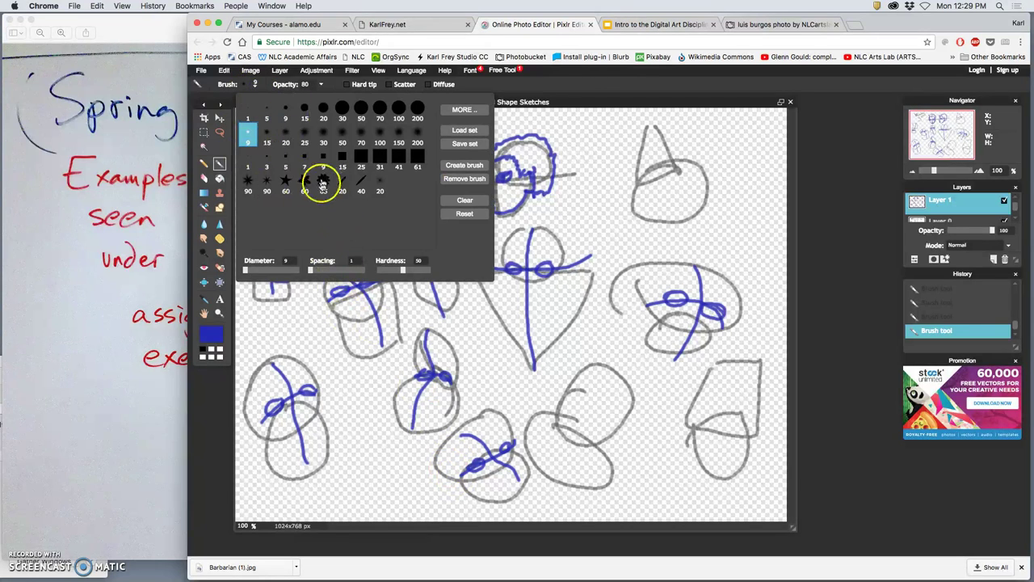
{"action": "left_click", "coordinate": [555, 122]}
Brush blue eye and centre lines on the lower-middle, lower-right and far-right heads.
{"action": "mouse_move", "coordinate": [515, 480]}
{"action": "left_mouse_down"}
{"action": "mouse_move", "coordinate": [478, 454]}
{"action": "mouse_move", "coordinate": [463, 456]}
{"action": "mouse_move", "coordinate": [445, 490]}
{"action": "left_mouse_up"}
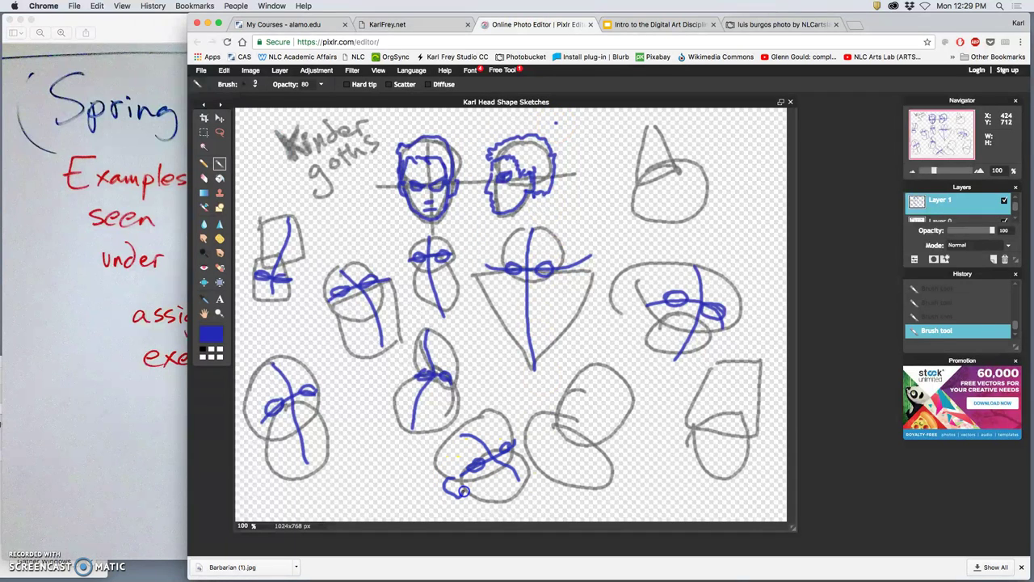
{"action": "left_click", "coordinate": [515, 480]}
{"action": "mouse_move", "coordinate": [551, 412]}
{"action": "left_mouse_down"}
{"action": "mouse_move", "coordinate": [616, 446]}
{"action": "mouse_move", "coordinate": [588, 427]}
{"action": "left_mouse_up"}
{"action": "mouse_move", "coordinate": [613, 371]}
{"action": "left_mouse_down"}
{"action": "mouse_move", "coordinate": [569, 421]}
{"action": "mouse_move", "coordinate": [542, 459]}
{"action": "left_mouse_up"}
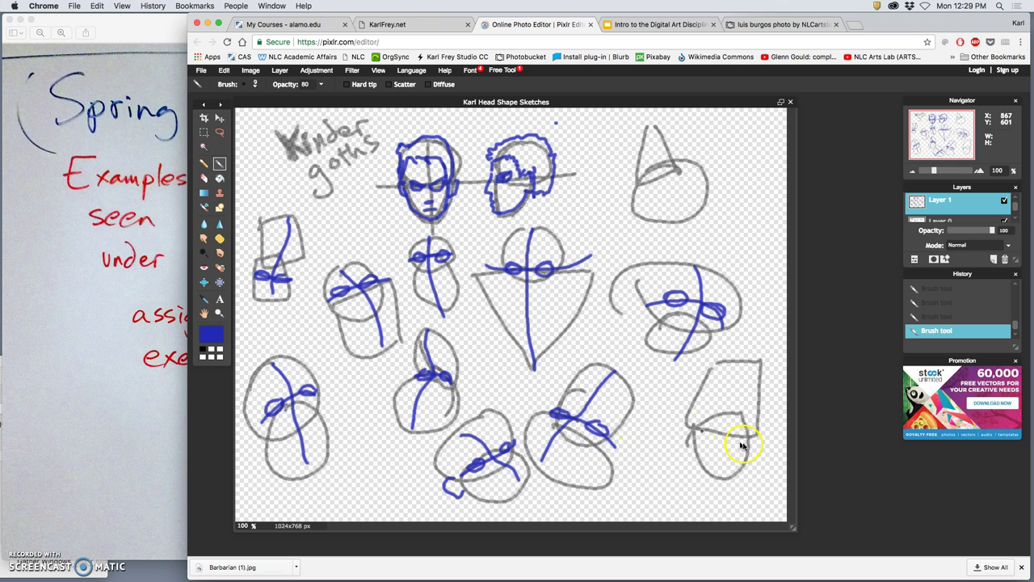
{"action": "left_click_drag", "start_coordinate": [736, 369], "coordinate": [732, 410]}
{"action": "left_click_drag", "start_coordinate": [732, 411], "coordinate": [719, 481]}
{"action": "mouse_move", "coordinate": [687, 422]}
{"action": "left_mouse_down"}
{"action": "mouse_move", "coordinate": [750, 415]}
{"action": "mouse_move", "coordinate": [718, 408]}
{"action": "mouse_move", "coordinate": [707, 414]}
{"action": "mouse_move", "coordinate": [764, 412]}
{"action": "left_mouse_up"}
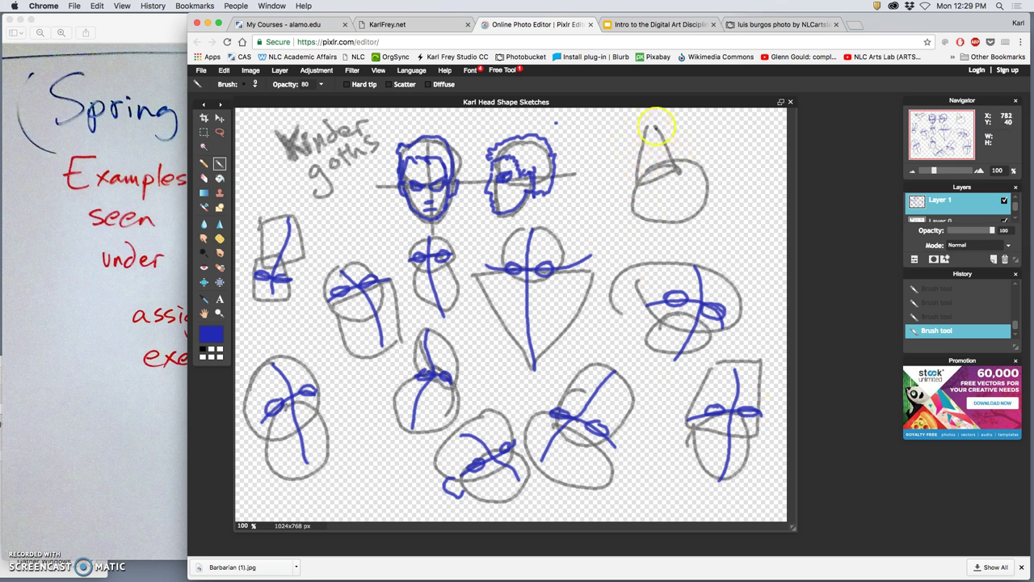
Add centre and eye lines to the cone-shaped head and expand the Layers list.
{"action": "left_click_drag", "start_coordinate": [655, 127], "coordinate": [687, 210]}
{"action": "mouse_move", "coordinate": [635, 172]}
{"action": "left_mouse_down"}
{"action": "mouse_move", "coordinate": [691, 166]}
{"action": "mouse_move", "coordinate": [671, 166]}
{"action": "mouse_move", "coordinate": [681, 161]}
{"action": "left_mouse_up"}
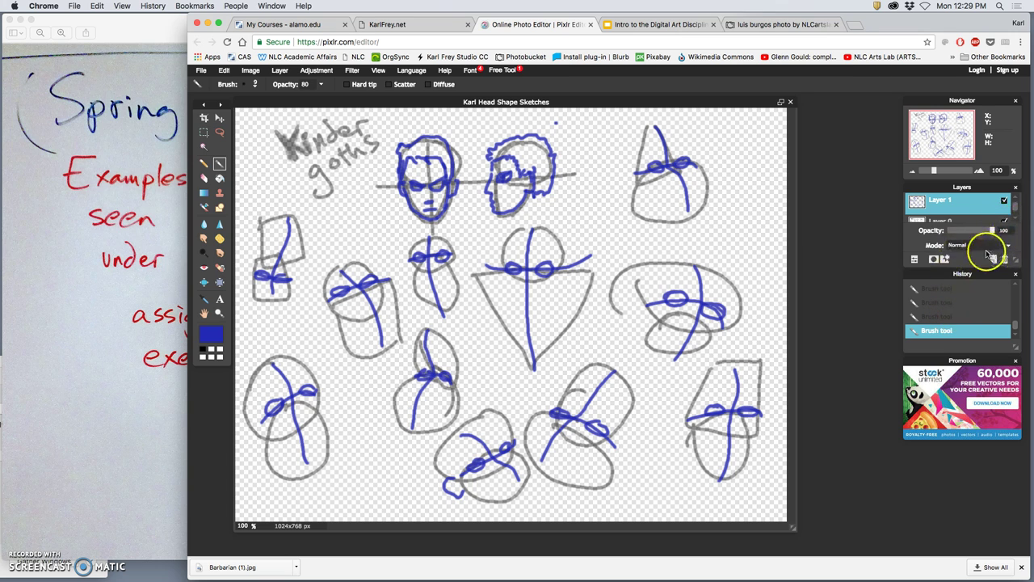
{"action": "left_click_drag", "start_coordinate": [1016, 261], "coordinate": [1014, 371]}
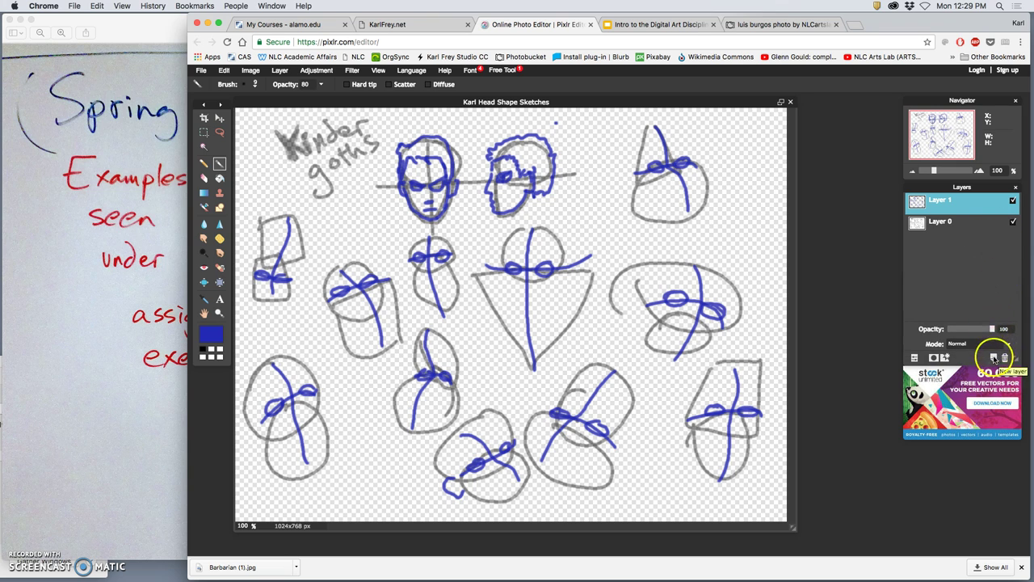
Add a new Layer 2 and set the painting colour to red.
{"action": "left_click", "coordinate": [994, 358]}
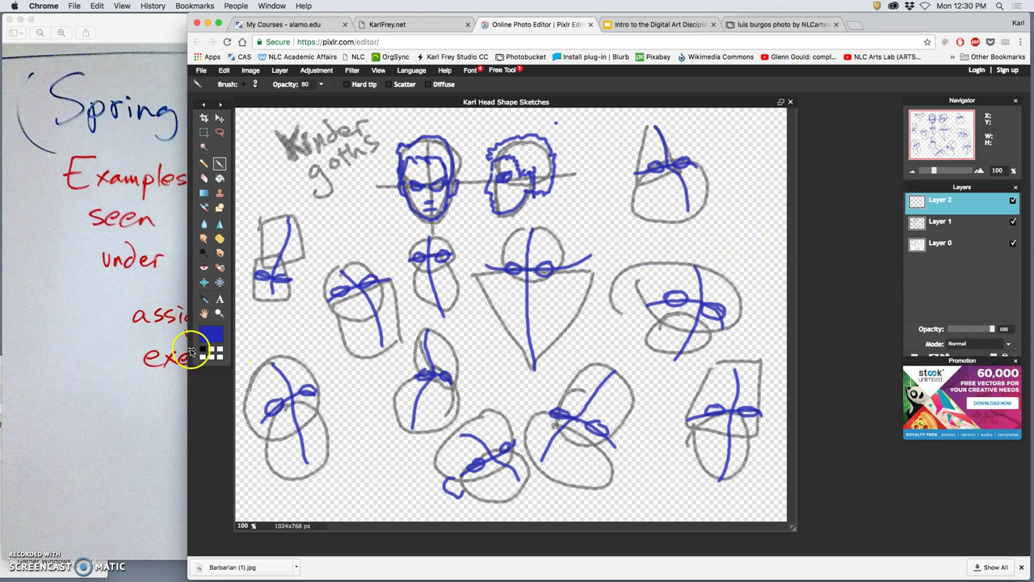
{"action": "left_click", "coordinate": [201, 342]}
{"action": "left_click", "coordinate": [535, 212]}
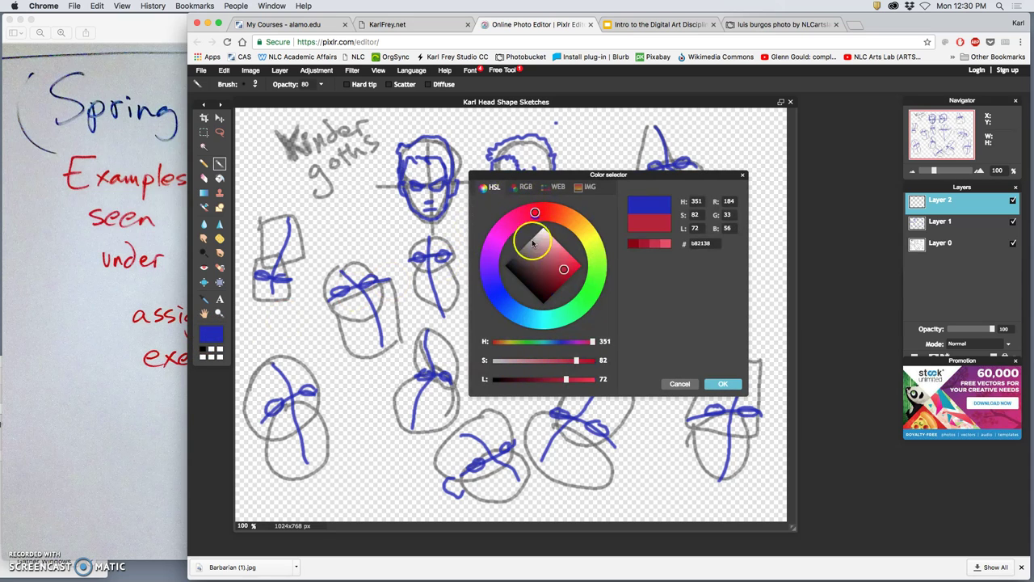
{"action": "left_click", "coordinate": [723, 380]}
{"action": "left_click", "coordinate": [723, 381]}
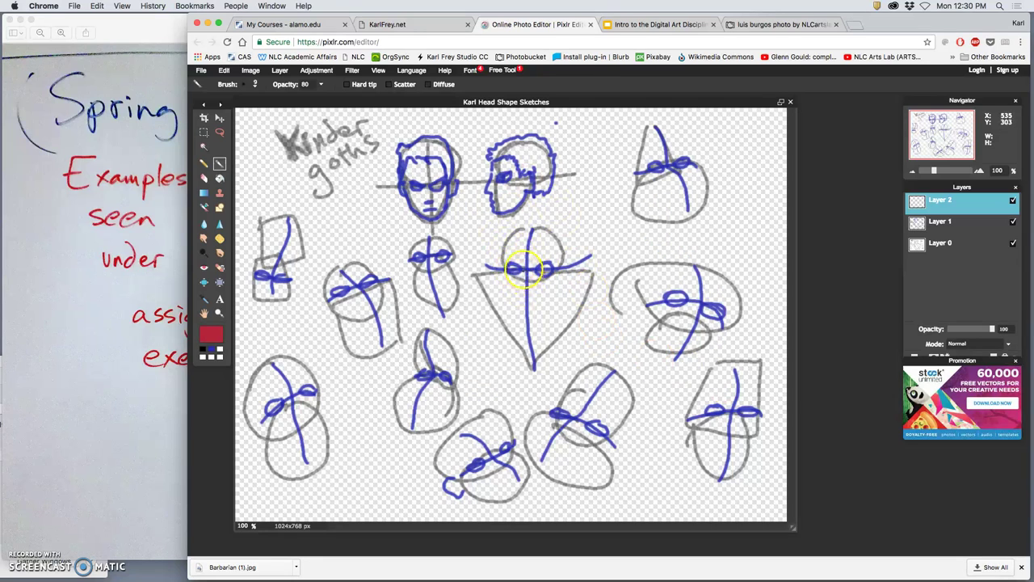
Paint red noses on the triangle, right oval, cone and left-middle heads, plus centre-head mouth marks.
{"action": "mouse_move", "coordinate": [523, 271]}
{"action": "left_mouse_down"}
{"action": "mouse_move", "coordinate": [517, 295]}
{"action": "mouse_move", "coordinate": [531, 308]}
{"action": "mouse_move", "coordinate": [518, 303]}
{"action": "mouse_move", "coordinate": [542, 323]}
{"action": "left_mouse_up"}
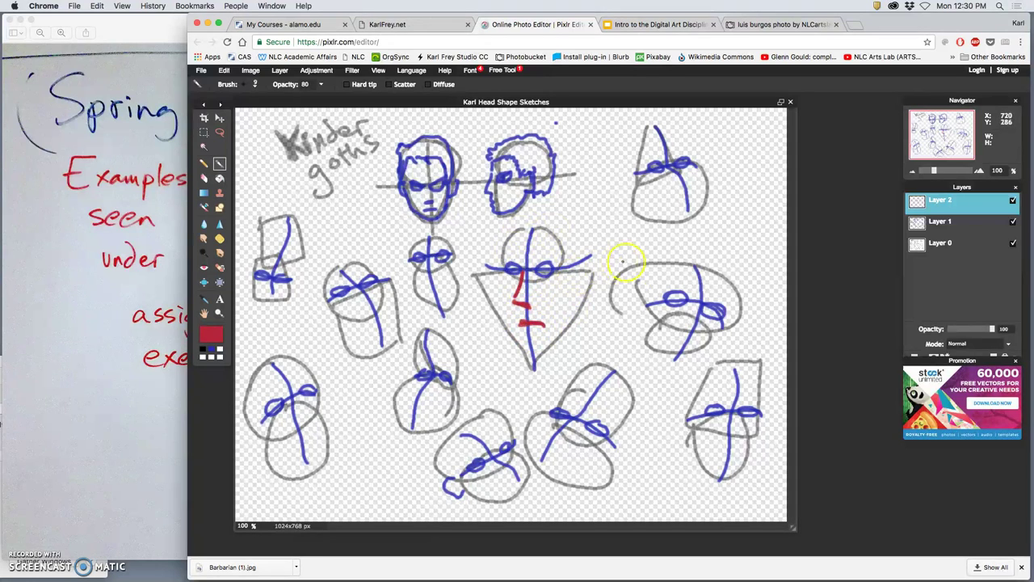
{"action": "mouse_move", "coordinate": [700, 302]}
{"action": "left_mouse_down"}
{"action": "mouse_move", "coordinate": [718, 322]}
{"action": "mouse_move", "coordinate": [690, 340]}
{"action": "mouse_move", "coordinate": [700, 325]}
{"action": "mouse_move", "coordinate": [691, 346]}
{"action": "left_mouse_up"}
{"action": "left_click_drag", "start_coordinate": [672, 166], "coordinate": [687, 179]}
{"action": "left_click", "coordinate": [658, 176]}
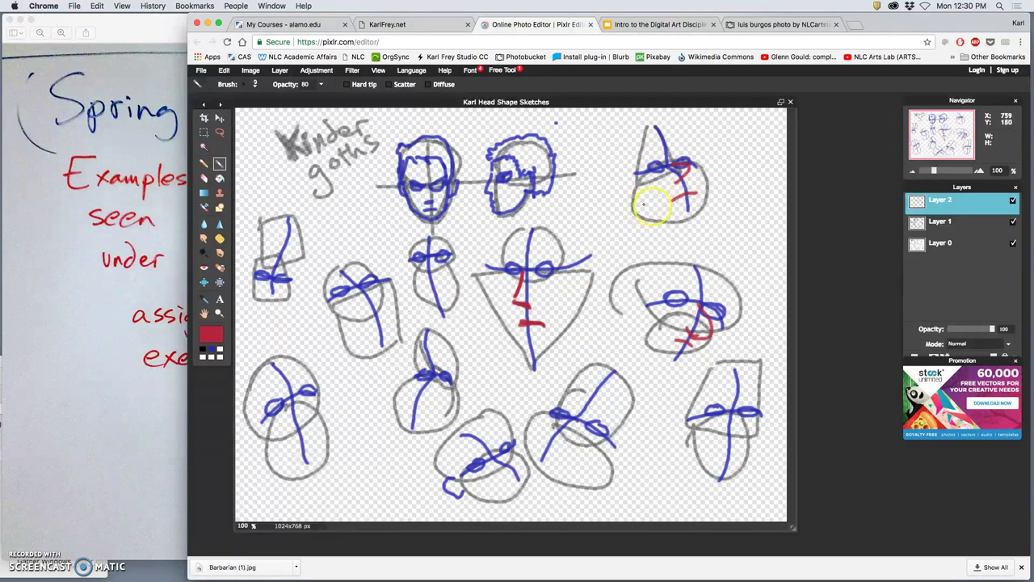
{"action": "mouse_move", "coordinate": [359, 290]}
{"action": "left_mouse_down"}
{"action": "mouse_move", "coordinate": [384, 285]}
{"action": "mouse_move", "coordinate": [368, 319]}
{"action": "mouse_move", "coordinate": [383, 311]}
{"action": "mouse_move", "coordinate": [353, 317]}
{"action": "mouse_move", "coordinate": [390, 312]}
{"action": "left_mouse_up"}
{"action": "left_click", "coordinate": [439, 295]}
{"action": "mouse_move", "coordinate": [420, 278]}
{"action": "left_mouse_down"}
{"action": "mouse_move", "coordinate": [444, 281]}
{"action": "mouse_move", "coordinate": [437, 272]}
{"action": "left_mouse_up"}
{"action": "left_click", "coordinate": [333, 269]}
Add red mouths and noses to the lower heads, including the far-right and lower-left ones.
{"action": "left_click", "coordinate": [273, 282]}
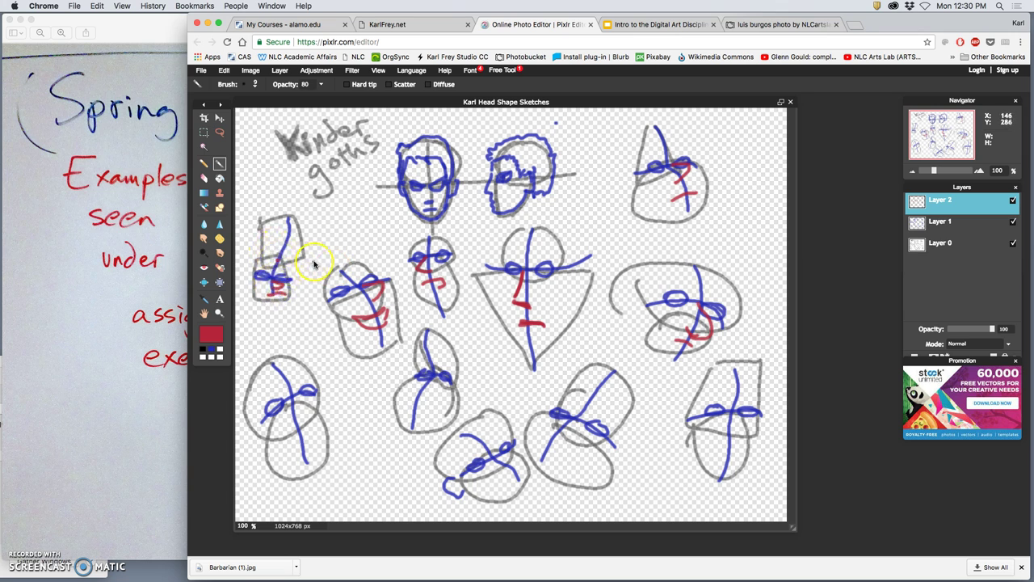
{"action": "left_click", "coordinate": [327, 328]}
{"action": "left_click", "coordinate": [443, 378]}
{"action": "left_click_drag", "start_coordinate": [410, 408], "coordinate": [426, 406]}
{"action": "left_click_drag", "start_coordinate": [504, 433], "coordinate": [495, 461]}
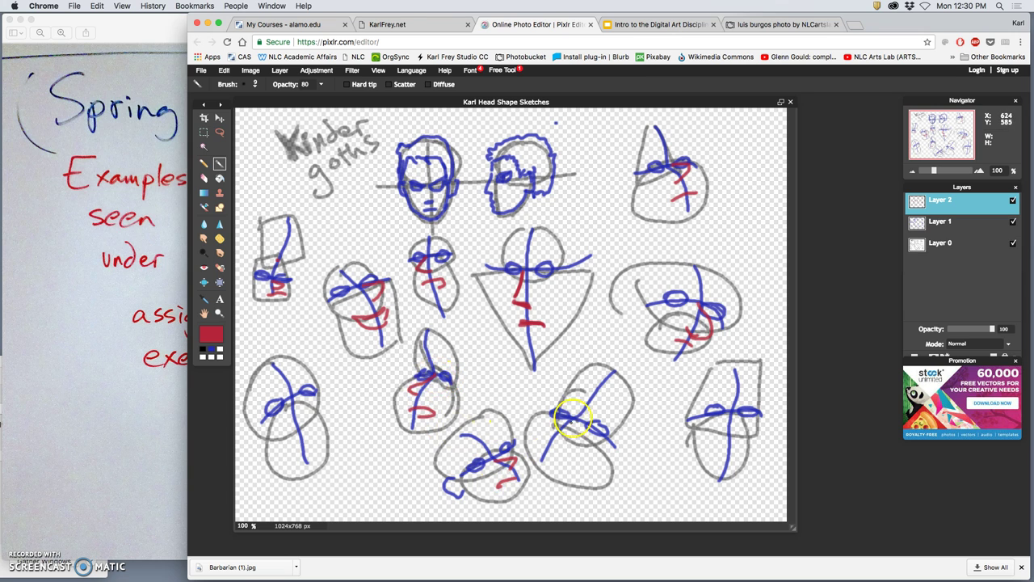
{"action": "left_click_drag", "start_coordinate": [546, 442], "coordinate": [575, 457]}
{"action": "mouse_move", "coordinate": [731, 417]}
{"action": "left_mouse_down"}
{"action": "mouse_move", "coordinate": [747, 436]}
{"action": "mouse_move", "coordinate": [744, 459]}
{"action": "left_mouse_up"}
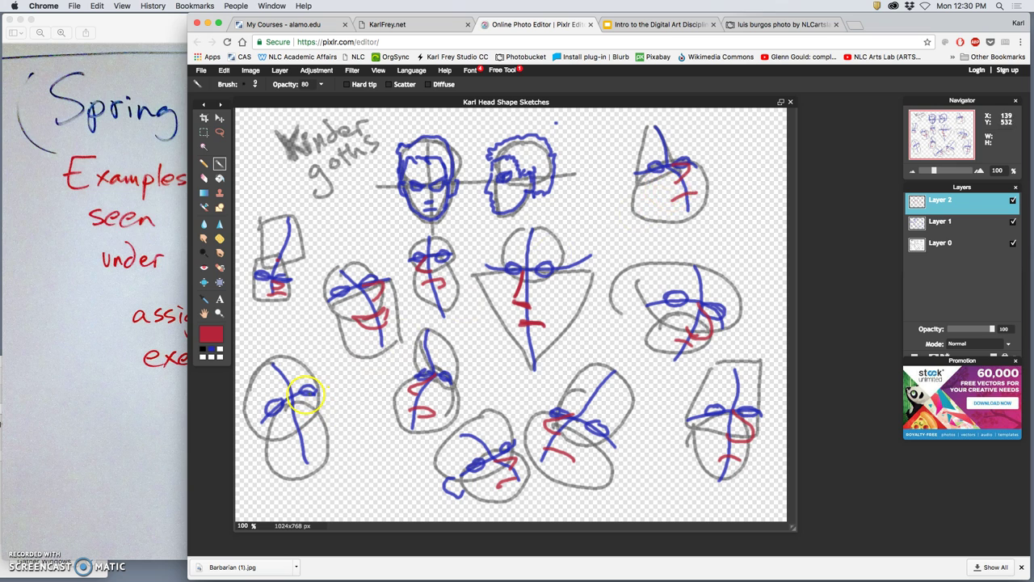
{"action": "left_click_drag", "start_coordinate": [294, 450], "coordinate": [321, 436]}
{"action": "left_click", "coordinate": [698, 420]}
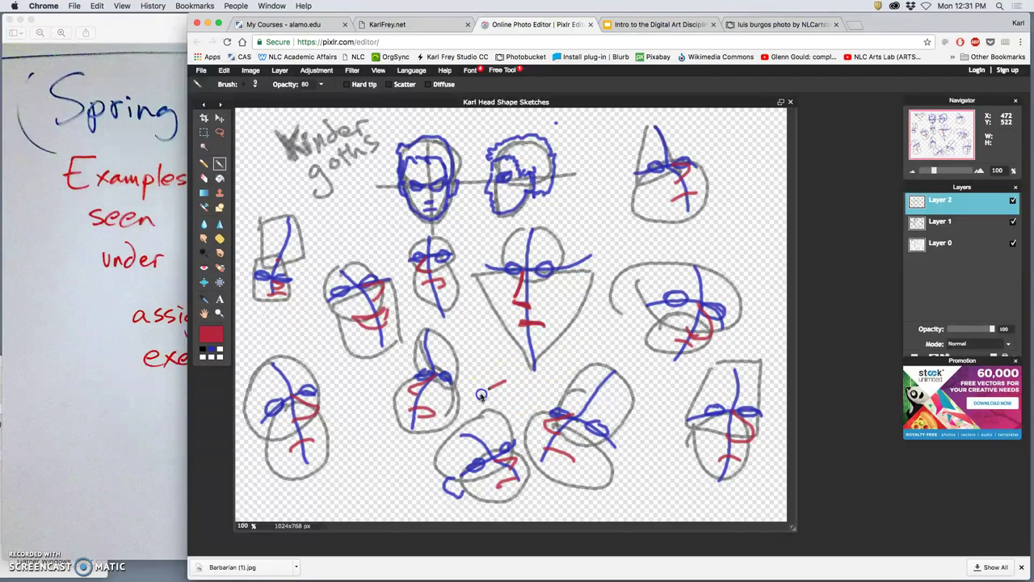
Loop large red outlines around the lower-middle, right-middle and middle-lower head groups.
{"action": "mouse_move", "coordinate": [477, 399]}
{"action": "left_mouse_down"}
{"action": "mouse_move", "coordinate": [416, 459]}
{"action": "mouse_move", "coordinate": [435, 510]}
{"action": "mouse_move", "coordinate": [601, 498]}
{"action": "mouse_move", "coordinate": [640, 459]}
{"action": "mouse_move", "coordinate": [650, 402]}
{"action": "mouse_move", "coordinate": [615, 354]}
{"action": "mouse_move", "coordinate": [522, 381]}
{"action": "left_mouse_up"}
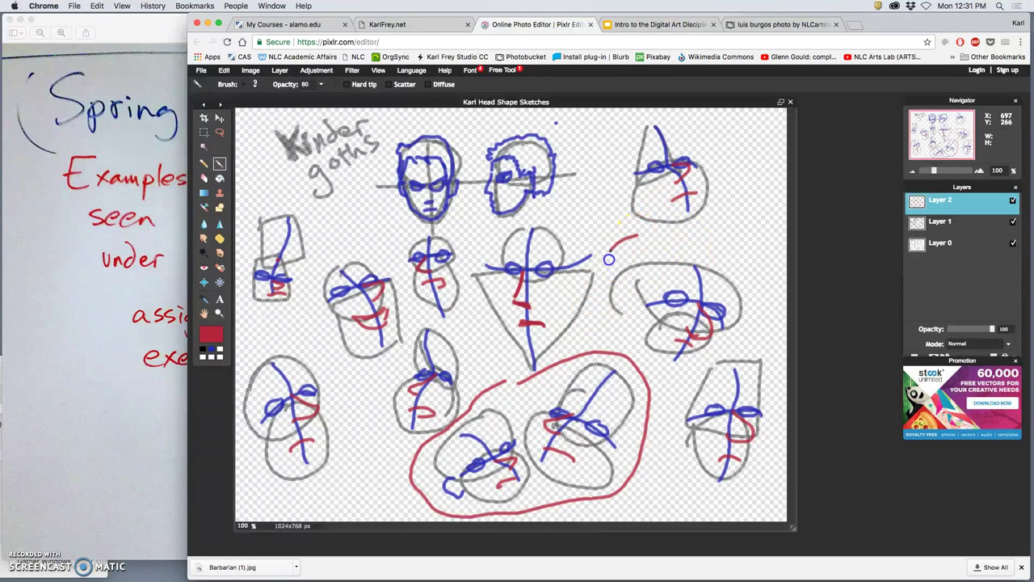
{"action": "mouse_move", "coordinate": [608, 263]}
{"action": "left_mouse_down"}
{"action": "mouse_move", "coordinate": [628, 353]}
{"action": "mouse_move", "coordinate": [676, 368]}
{"action": "mouse_move", "coordinate": [732, 342]}
{"action": "mouse_move", "coordinate": [766, 311]}
{"action": "mouse_move", "coordinate": [666, 253]}
{"action": "left_mouse_up"}
{"action": "mouse_move", "coordinate": [384, 391]}
{"action": "left_mouse_down"}
{"action": "mouse_move", "coordinate": [382, 436]}
{"action": "mouse_move", "coordinate": [433, 449]}
{"action": "left_mouse_up"}
{"action": "mouse_move", "coordinate": [455, 328]}
{"action": "left_mouse_down"}
{"action": "mouse_move", "coordinate": [490, 380]}
{"action": "mouse_move", "coordinate": [489, 402]}
{"action": "left_mouse_up"}
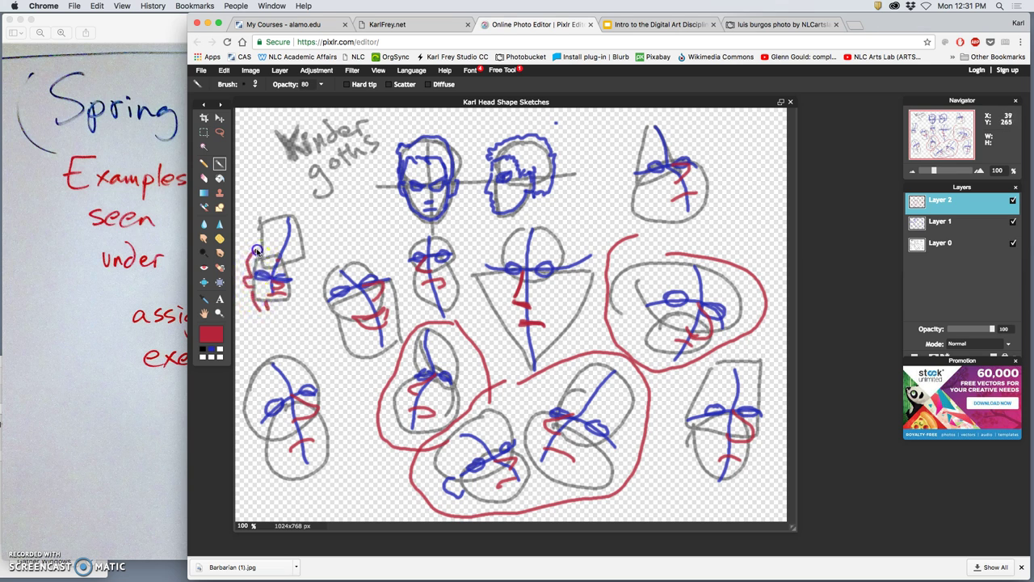
Paint red marks on the boxed head, flame hair and beard on the next head, and cone-head hair.
{"action": "mouse_move", "coordinate": [260, 225]}
{"action": "left_mouse_down"}
{"action": "mouse_move", "coordinate": [307, 215]}
{"action": "mouse_move", "coordinate": [307, 249]}
{"action": "mouse_move", "coordinate": [275, 251]}
{"action": "left_mouse_up"}
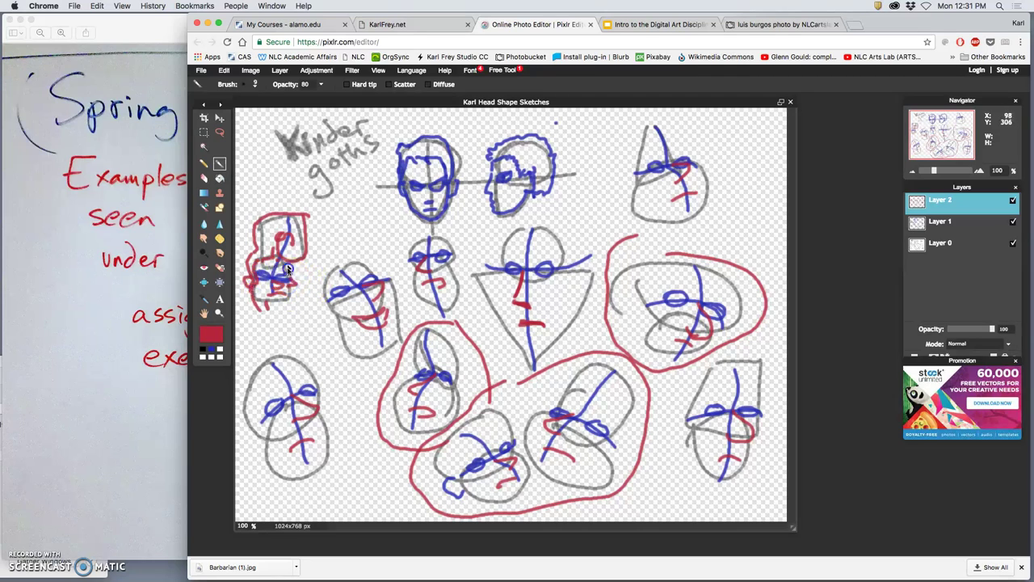
{"action": "left_click_drag", "start_coordinate": [266, 312], "coordinate": [272, 321]}
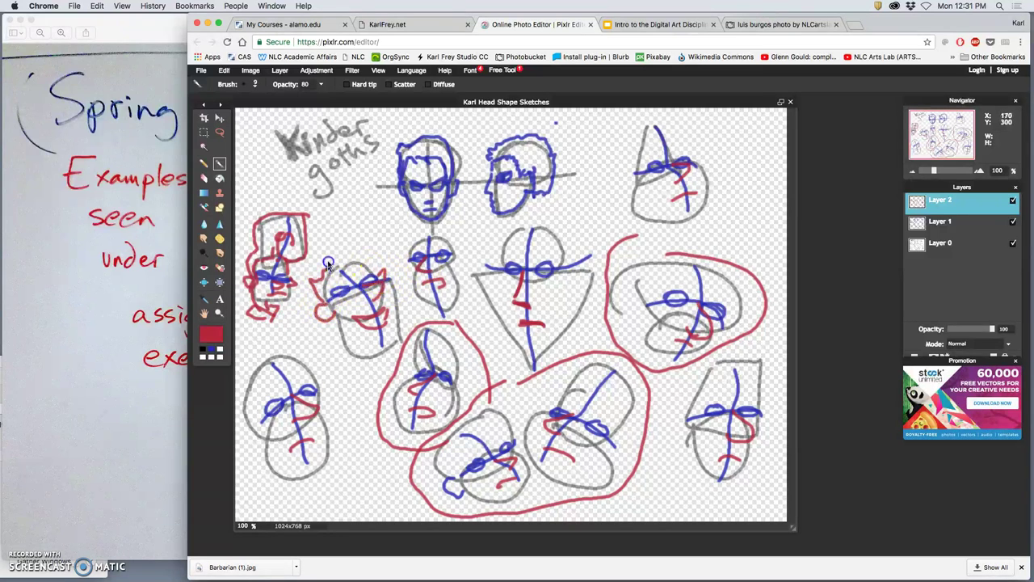
{"action": "mouse_move", "coordinate": [327, 253]}
{"action": "left_mouse_down"}
{"action": "mouse_move", "coordinate": [355, 221]}
{"action": "mouse_move", "coordinate": [361, 264]}
{"action": "left_mouse_up"}
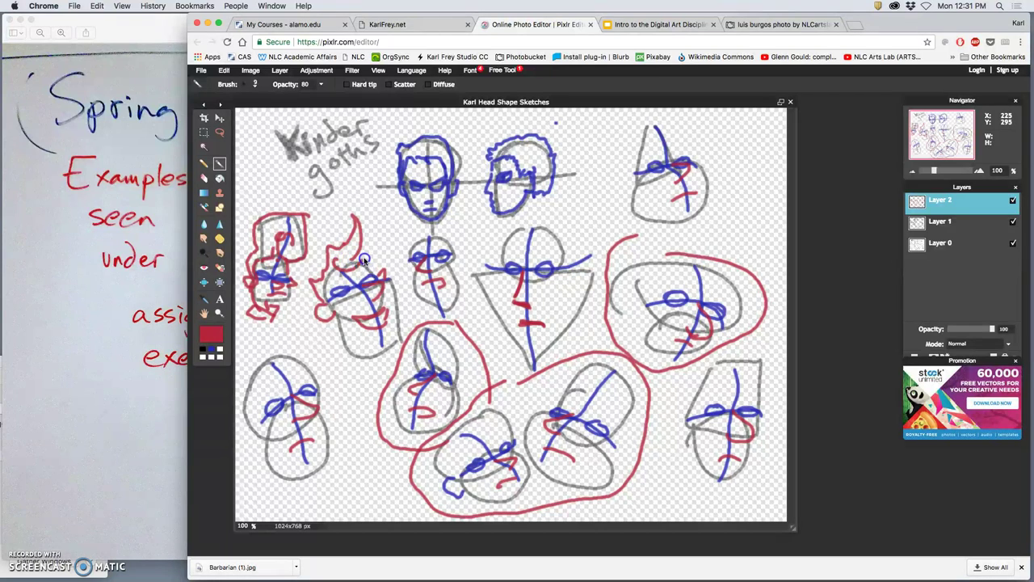
{"action": "left_click", "coordinate": [346, 330]}
{"action": "left_click_drag", "start_coordinate": [342, 331], "coordinate": [350, 349]}
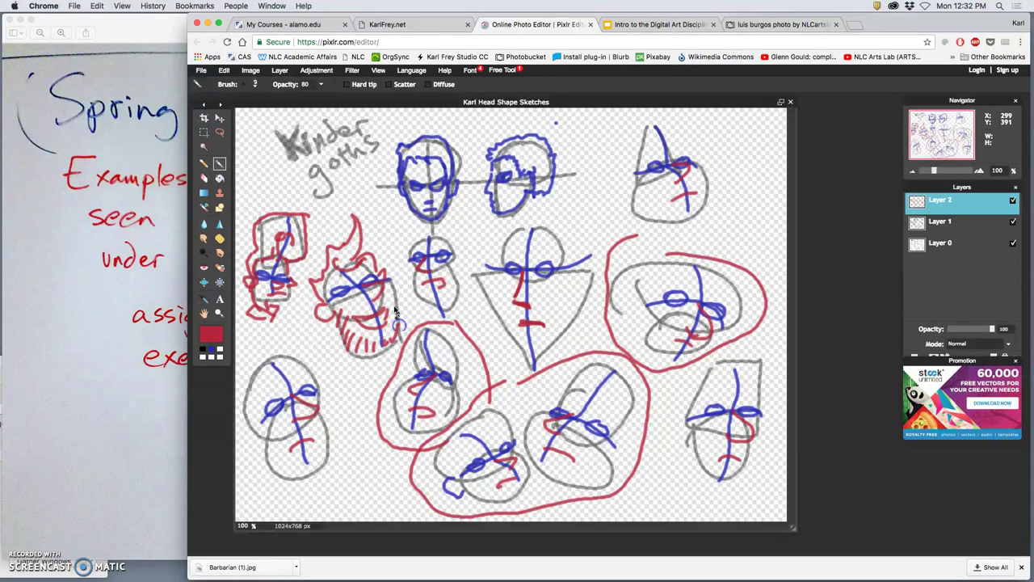
{"action": "left_click", "coordinate": [364, 308]}
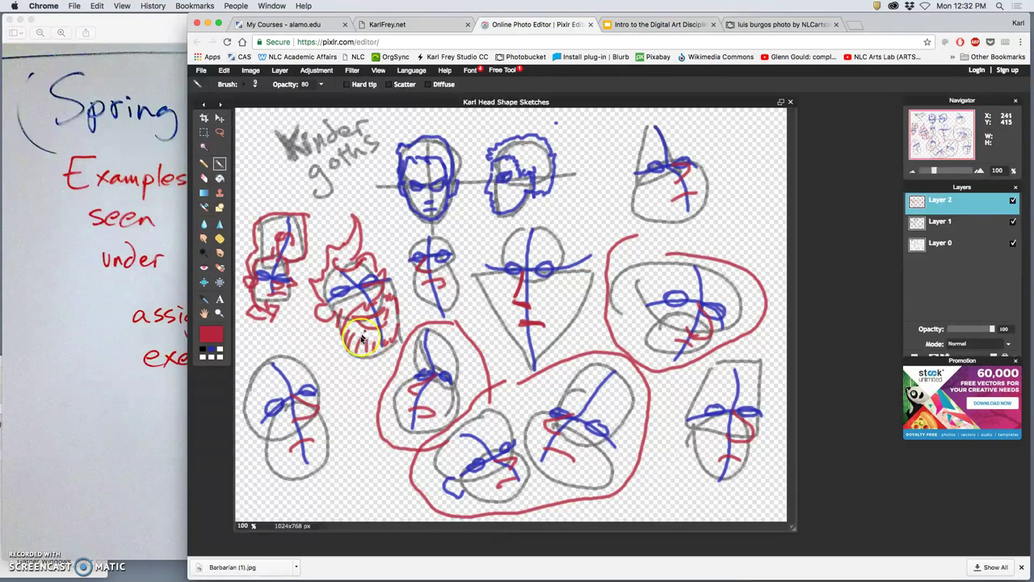
{"action": "left_click", "coordinate": [507, 269]}
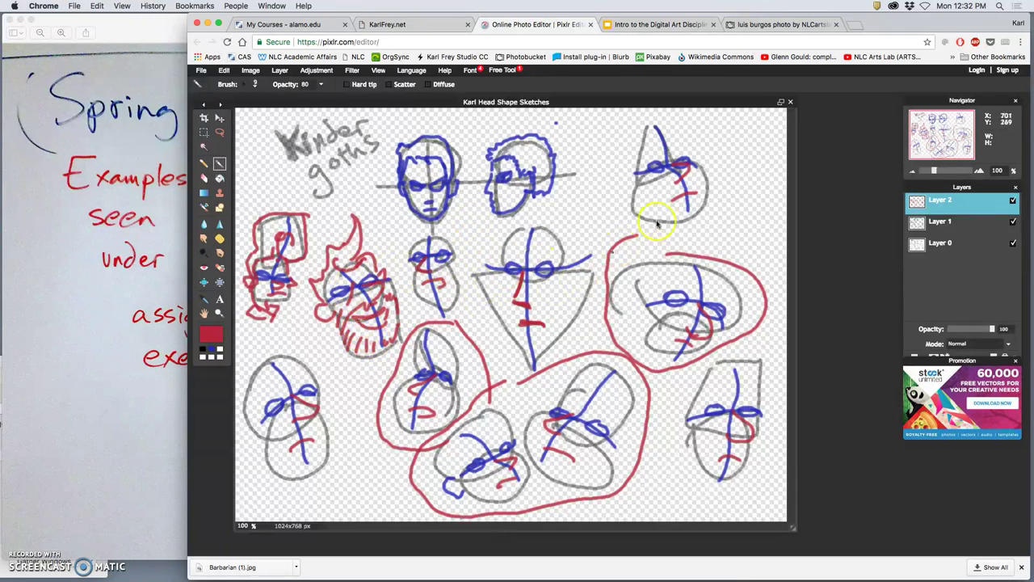
{"action": "mouse_move", "coordinate": [634, 175]}
{"action": "left_mouse_down"}
{"action": "mouse_move", "coordinate": [691, 158]}
{"action": "mouse_move", "coordinate": [699, 165]}
{"action": "mouse_move", "coordinate": [624, 172]}
{"action": "mouse_move", "coordinate": [624, 155]}
{"action": "mouse_move", "coordinate": [661, 124]}
{"action": "left_mouse_up"}
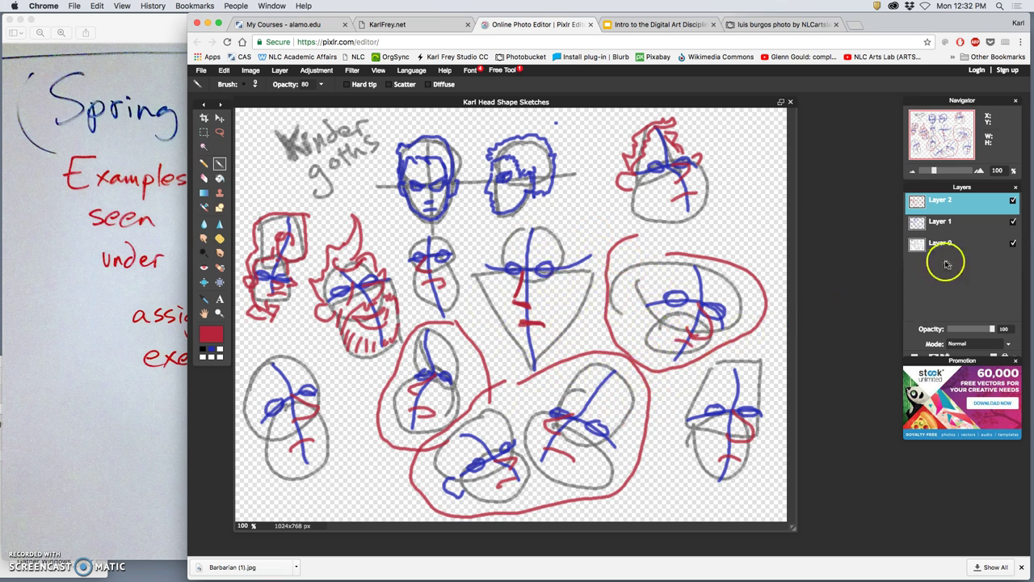
Dismiss the promotion panel, add Layer 3 and set the brush colour to dark green.
{"action": "left_click", "coordinate": [1016, 360]}
{"action": "left_click", "coordinate": [994, 358]}
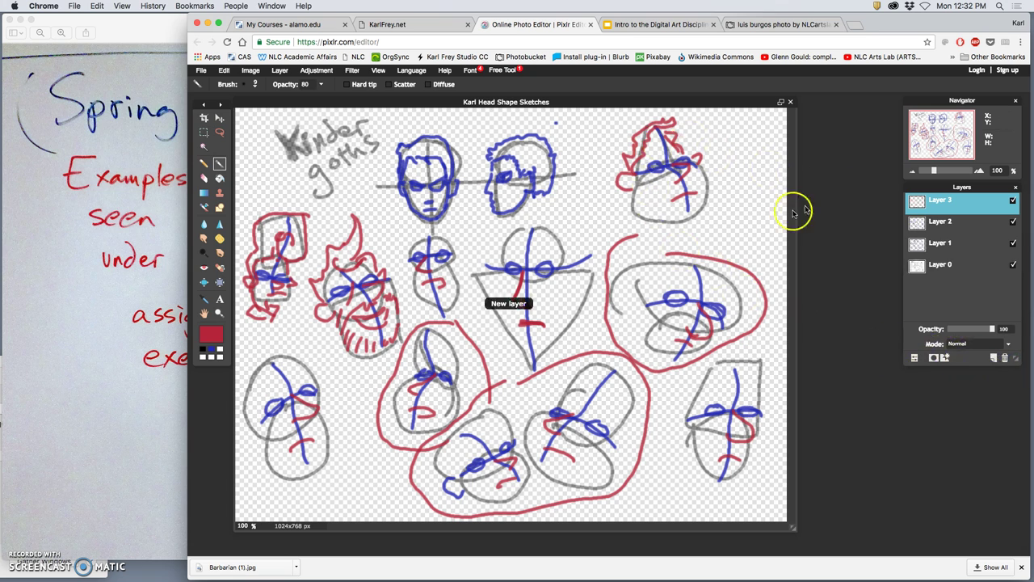
{"action": "left_click", "coordinate": [211, 333]}
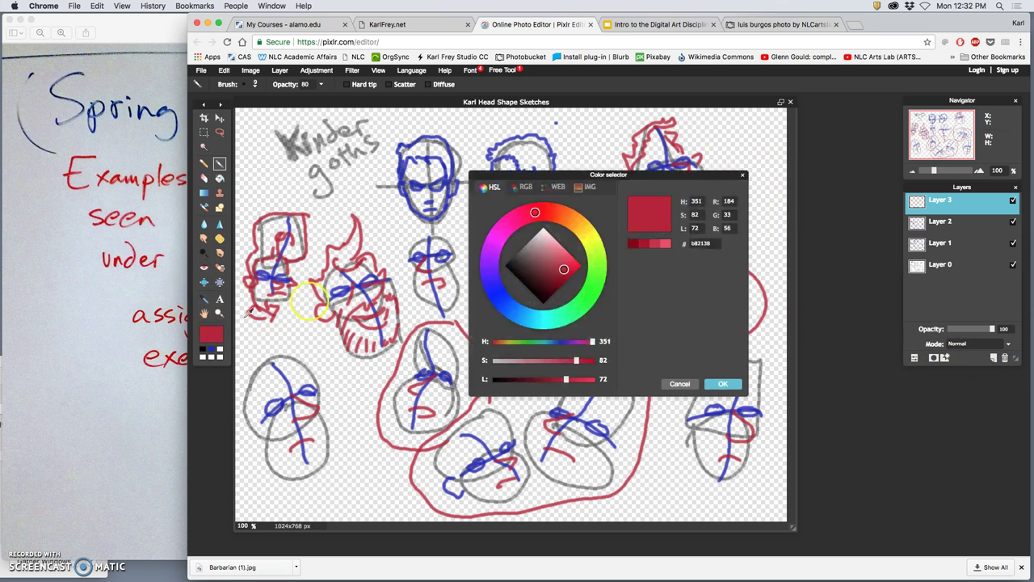
{"action": "left_click", "coordinate": [602, 281]}
{"action": "left_click_drag", "start_coordinate": [563, 270], "coordinate": [548, 278]}
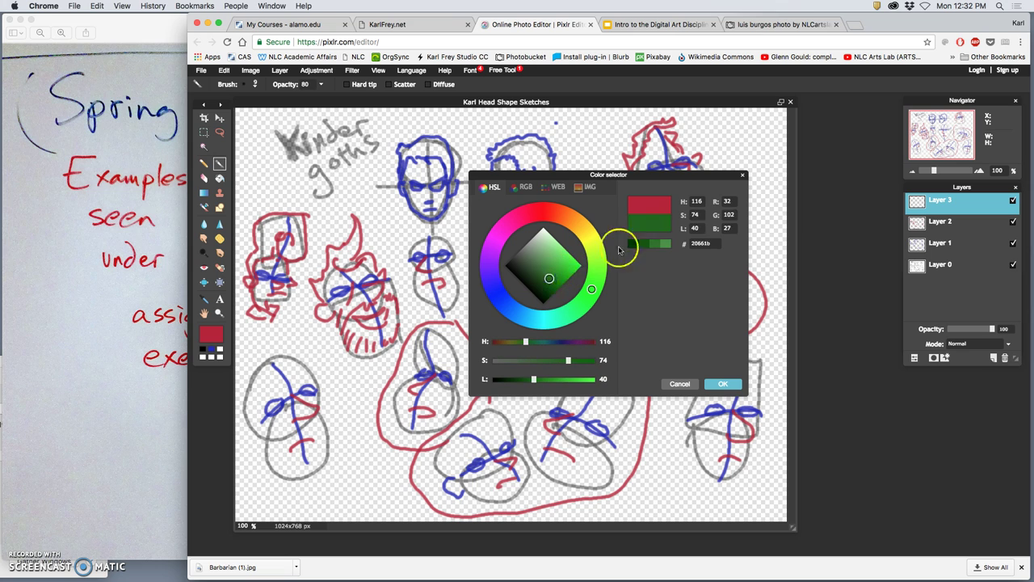
{"action": "left_click", "coordinate": [723, 384]}
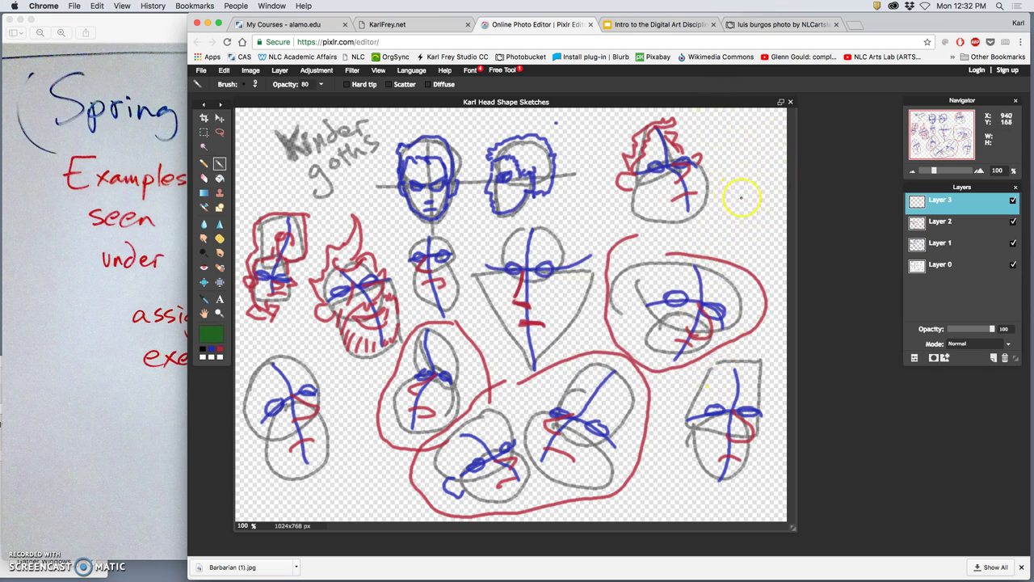
Sketch a green horned Viking-helmet head at the top right with a small asterisk below.
{"action": "left_click_drag", "start_coordinate": [747, 165], "coordinate": [739, 164]}
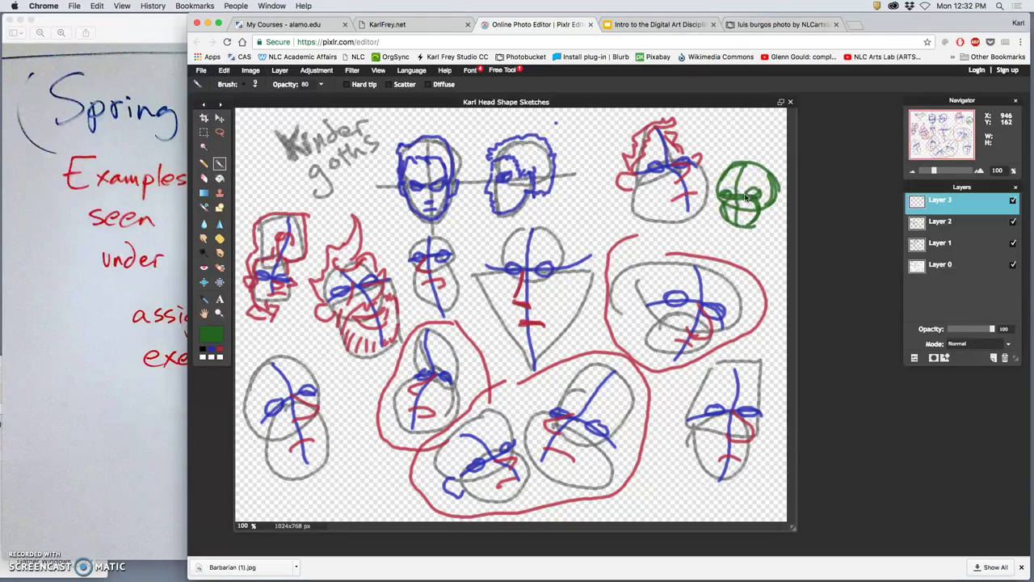
{"action": "left_click_drag", "start_coordinate": [772, 194], "coordinate": [735, 210]}
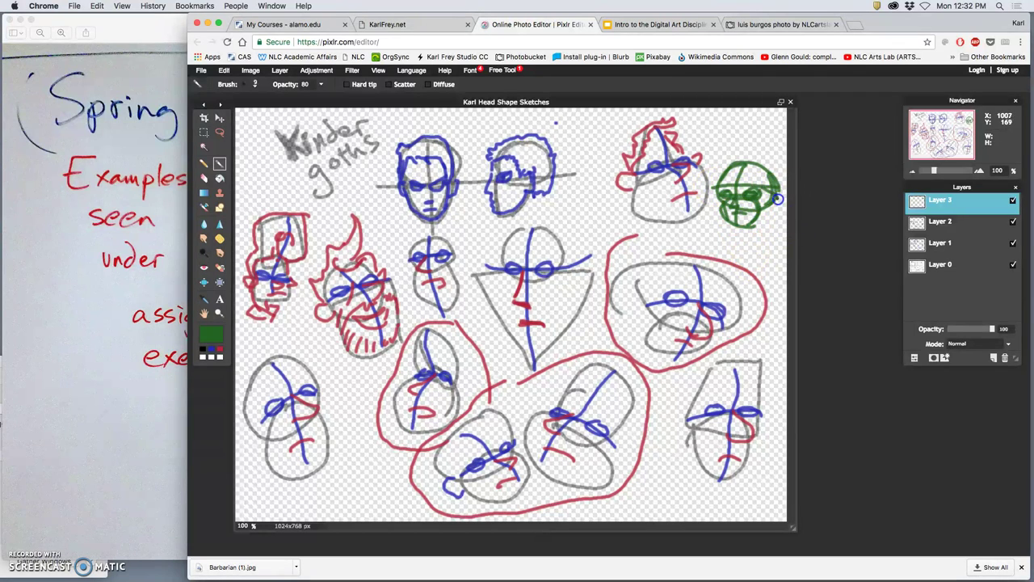
{"action": "mouse_move", "coordinate": [729, 184]}
{"action": "left_mouse_down"}
{"action": "mouse_move", "coordinate": [771, 192]}
{"action": "mouse_move", "coordinate": [726, 170]}
{"action": "mouse_move", "coordinate": [720, 138]}
{"action": "mouse_move", "coordinate": [718, 173]}
{"action": "left_mouse_up"}
{"action": "mouse_move", "coordinate": [780, 166]}
{"action": "left_mouse_down"}
{"action": "mouse_move", "coordinate": [764, 182]}
{"action": "mouse_move", "coordinate": [776, 183]}
{"action": "mouse_move", "coordinate": [772, 136]}
{"action": "mouse_move", "coordinate": [784, 174]}
{"action": "left_mouse_up"}
{"action": "left_click", "coordinate": [725, 164]}
{"action": "key", "text": "ctrl+z"}
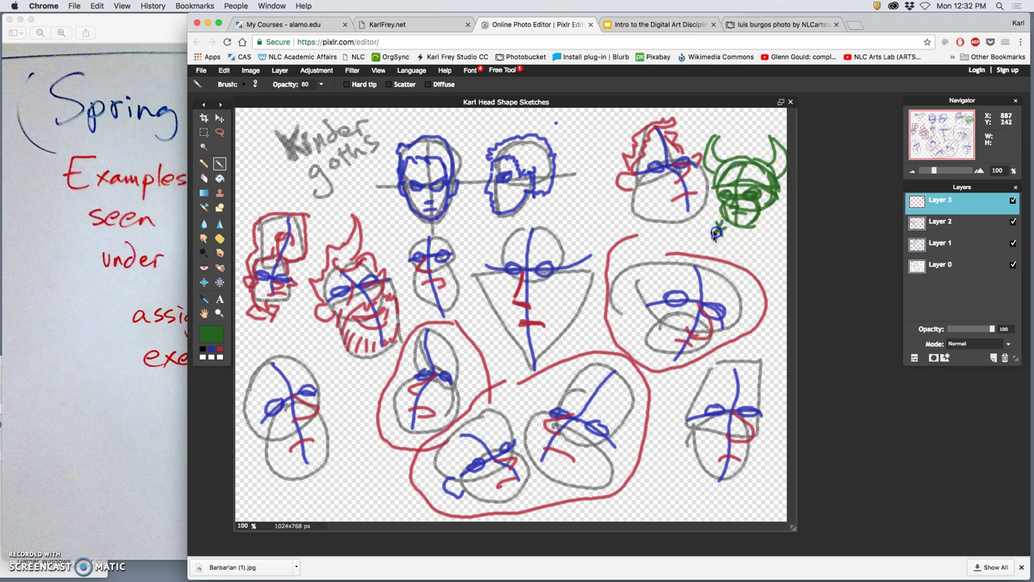
{"action": "left_click", "coordinate": [716, 232]}
Lasso-select the green Viking head sketch.
{"action": "left_click", "coordinate": [219, 132]}
{"action": "mouse_move", "coordinate": [742, 126]}
{"action": "left_mouse_down"}
{"action": "mouse_move", "coordinate": [705, 118]}
{"action": "mouse_move", "coordinate": [682, 154]}
{"action": "mouse_move", "coordinate": [675, 226]}
{"action": "left_mouse_up"}
{"action": "mouse_move", "coordinate": [806, 132]}
{"action": "left_mouse_down"}
{"action": "mouse_move", "coordinate": [764, 126]}
{"action": "mouse_move", "coordinate": [730, 166]}
{"action": "left_mouse_up"}
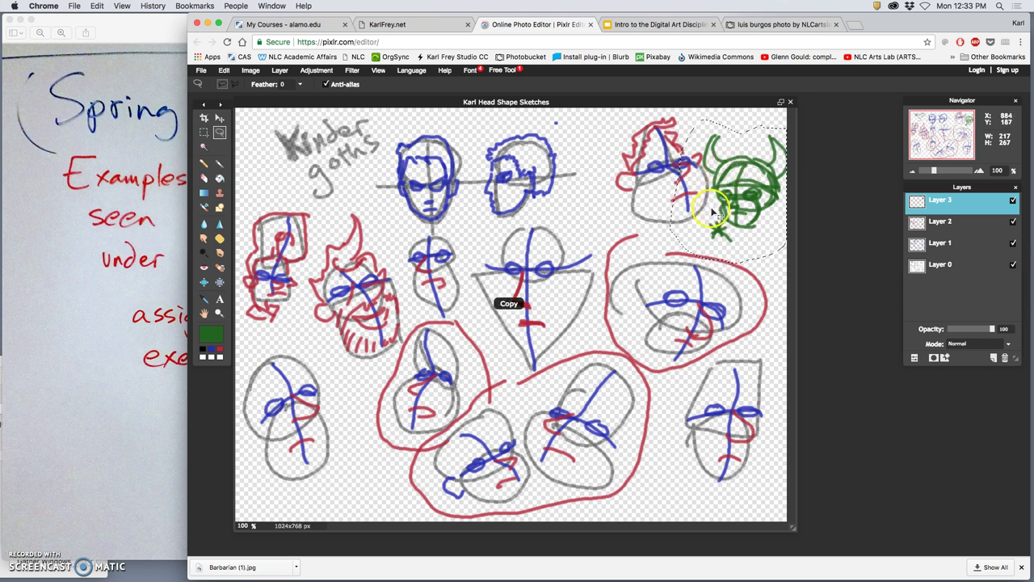
On a new Layer 4, clear the selection and bucket-fill the canvas solid white.
{"action": "left_click", "coordinate": [994, 357]}
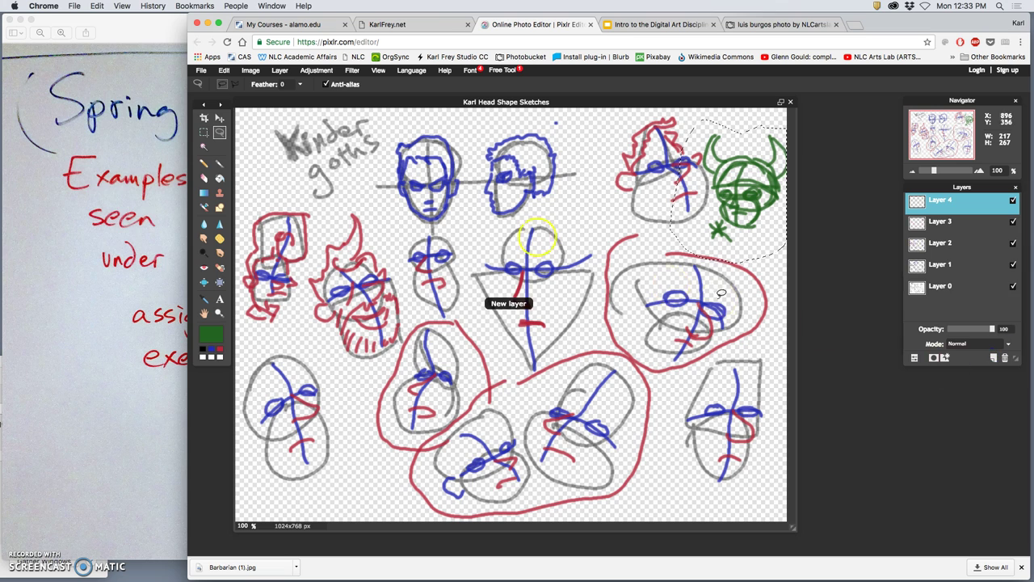
{"action": "left_click", "coordinate": [285, 118]}
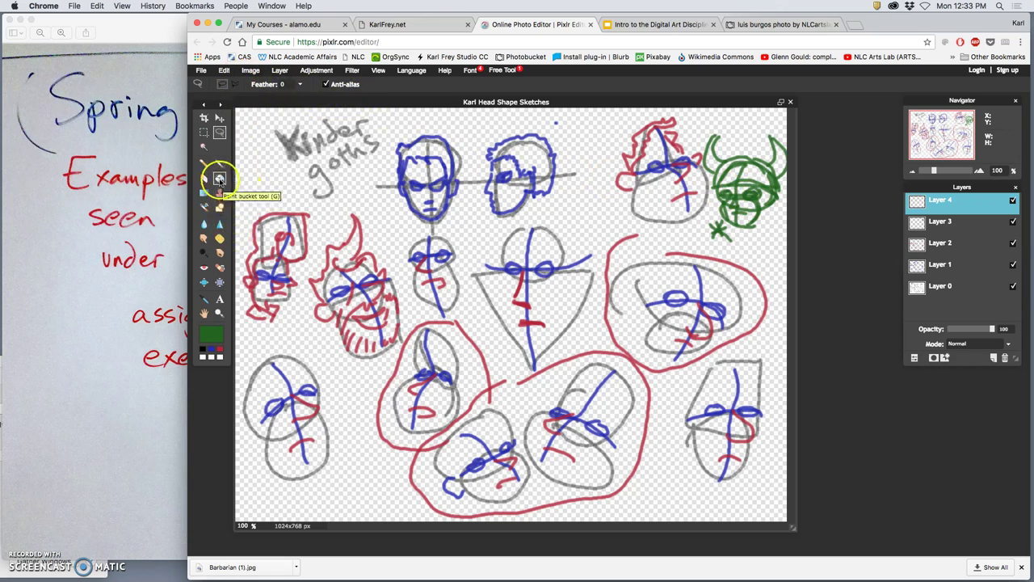
{"action": "left_click", "coordinate": [219, 178]}
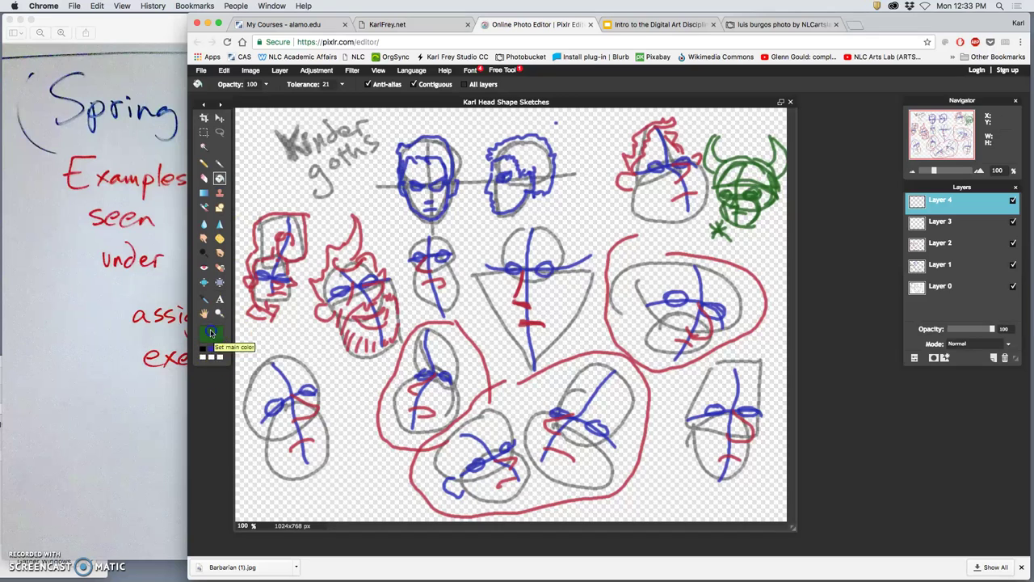
{"action": "left_click", "coordinate": [210, 333]}
{"action": "left_click", "coordinate": [543, 229]}
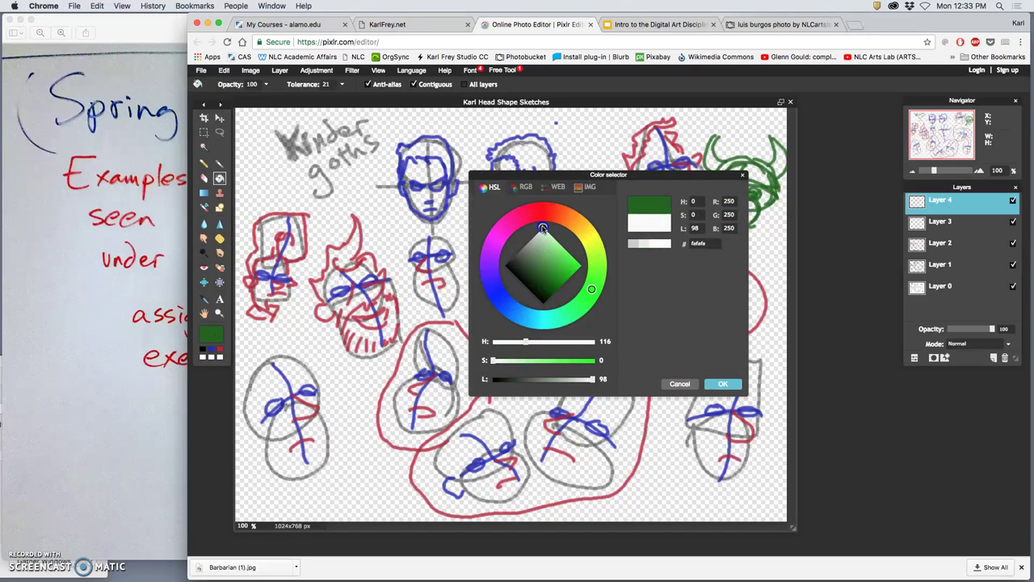
{"action": "left_click", "coordinate": [724, 384]}
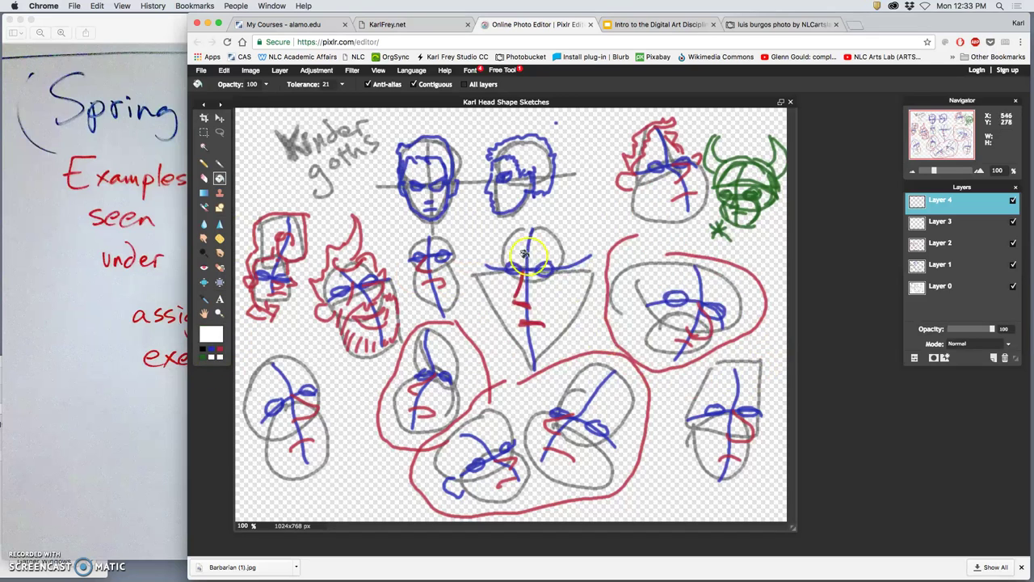
{"action": "left_click", "coordinate": [485, 231]}
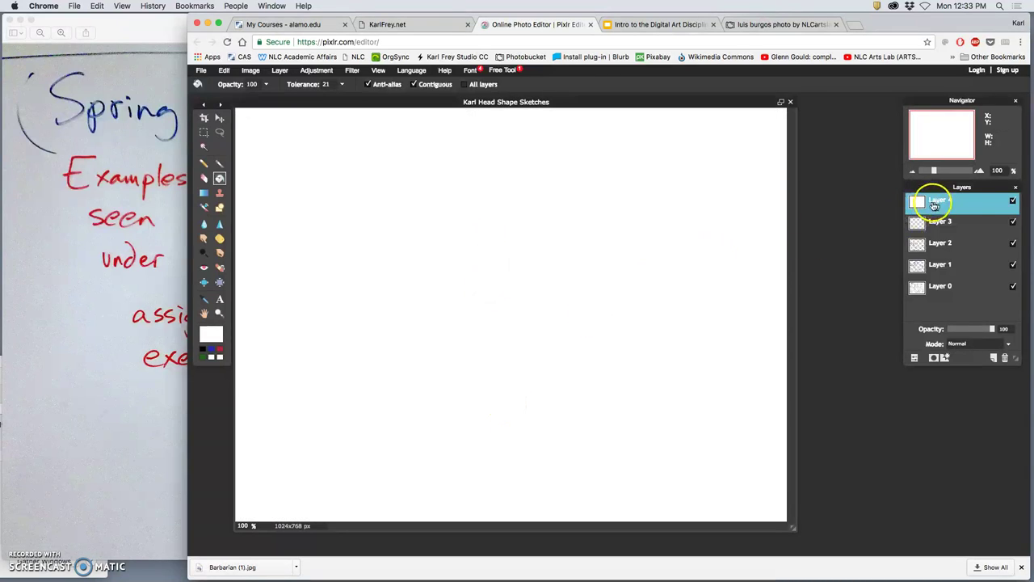
Paste the green Viking head onto a new layer; a Chrome new tab opens by mistake.
{"action": "left_click", "coordinate": [994, 357]}
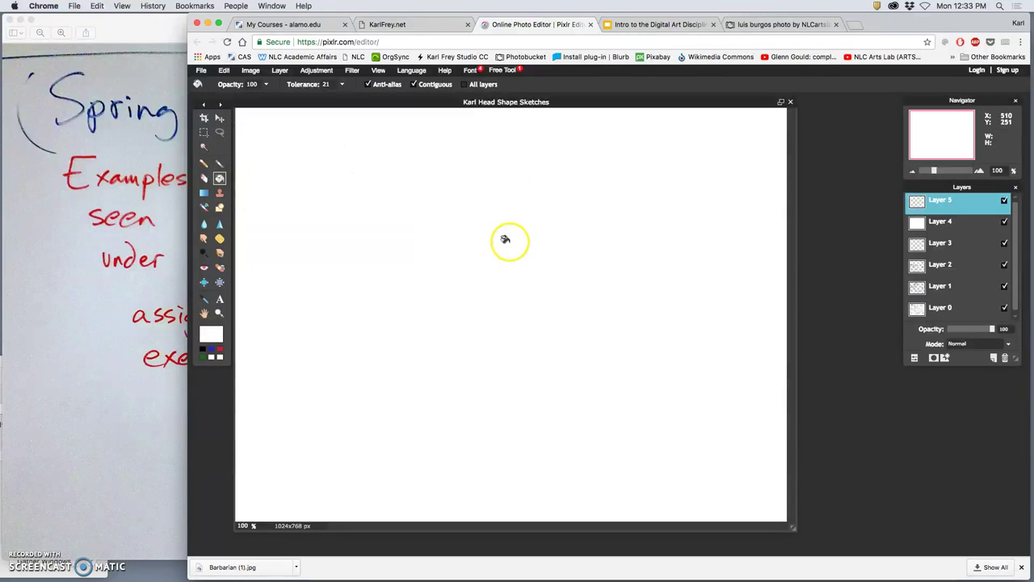
{"action": "key", "text": "super+v"}
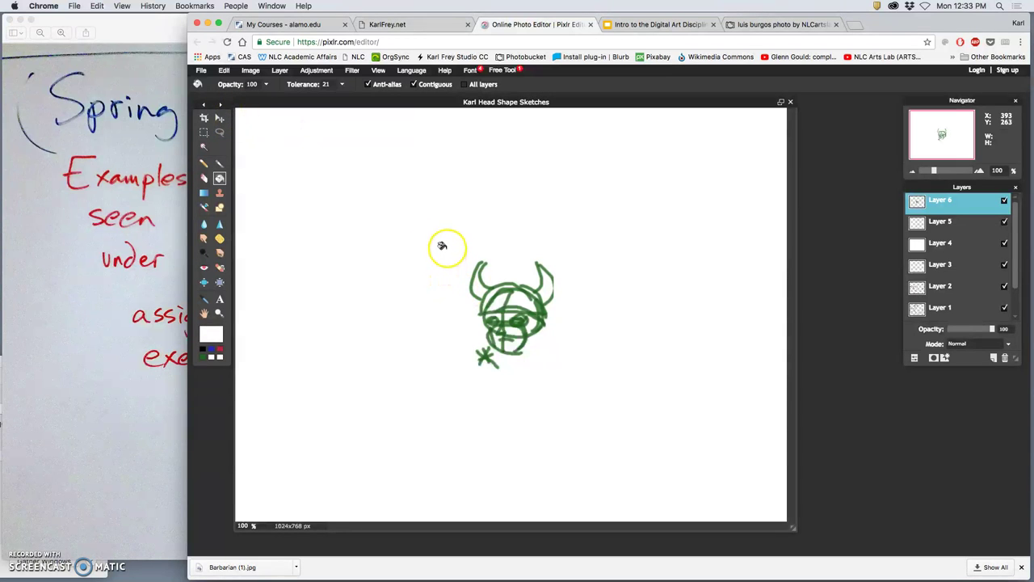
{"action": "key", "text": "super+t"}
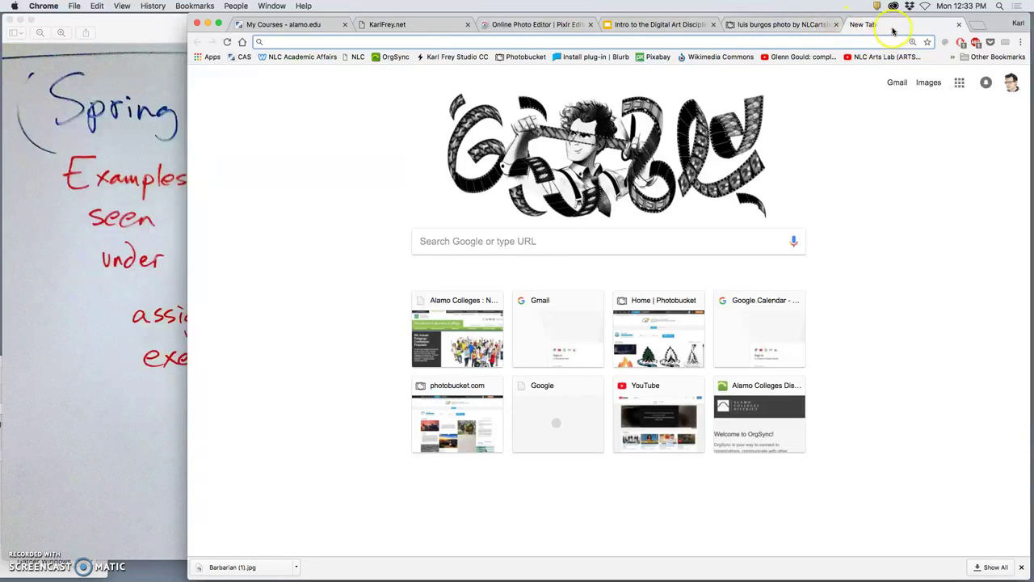
Close the stray tab and discard the free transform on the pasted green sketch.
{"action": "left_click", "coordinate": [958, 25]}
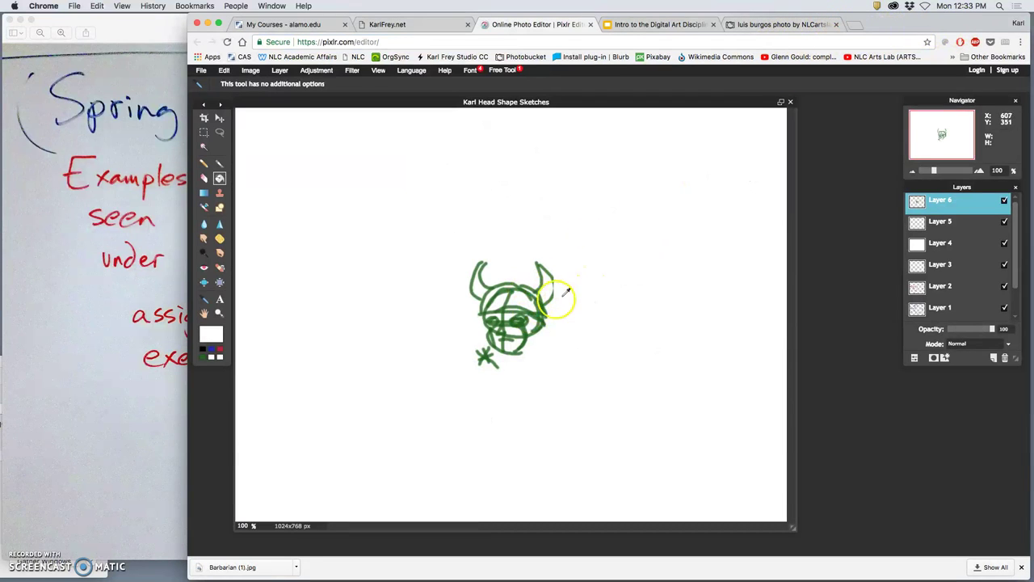
{"action": "left_click", "coordinate": [224, 71]}
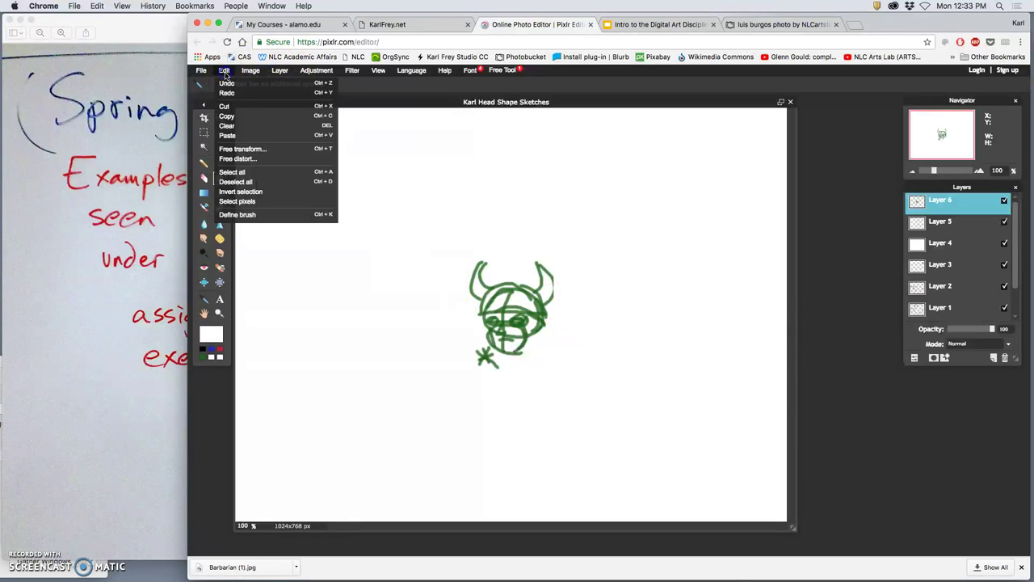
{"action": "left_click", "coordinate": [239, 151]}
{"action": "left_click", "coordinate": [237, 87]}
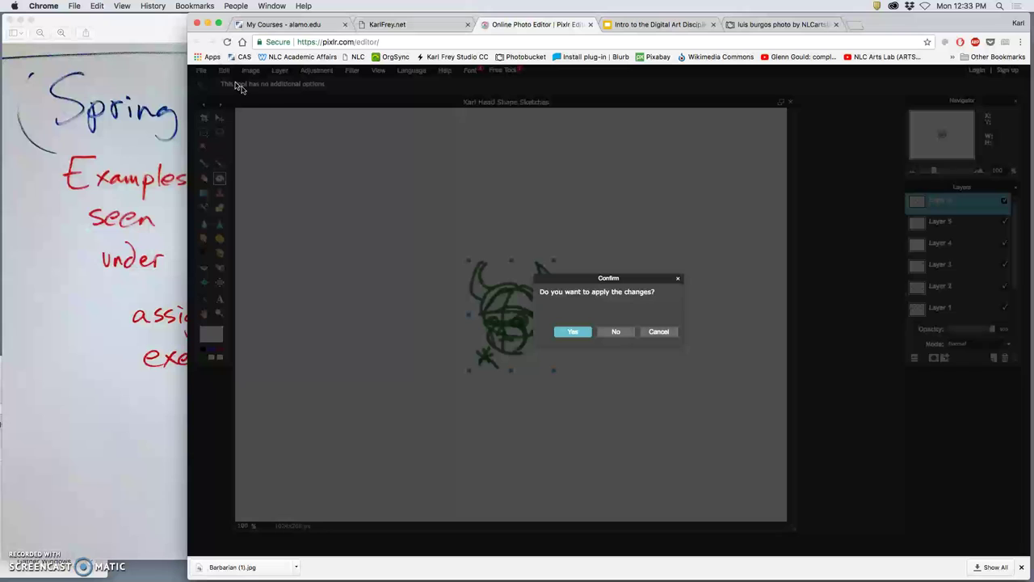
{"action": "left_click", "coordinate": [616, 332]}
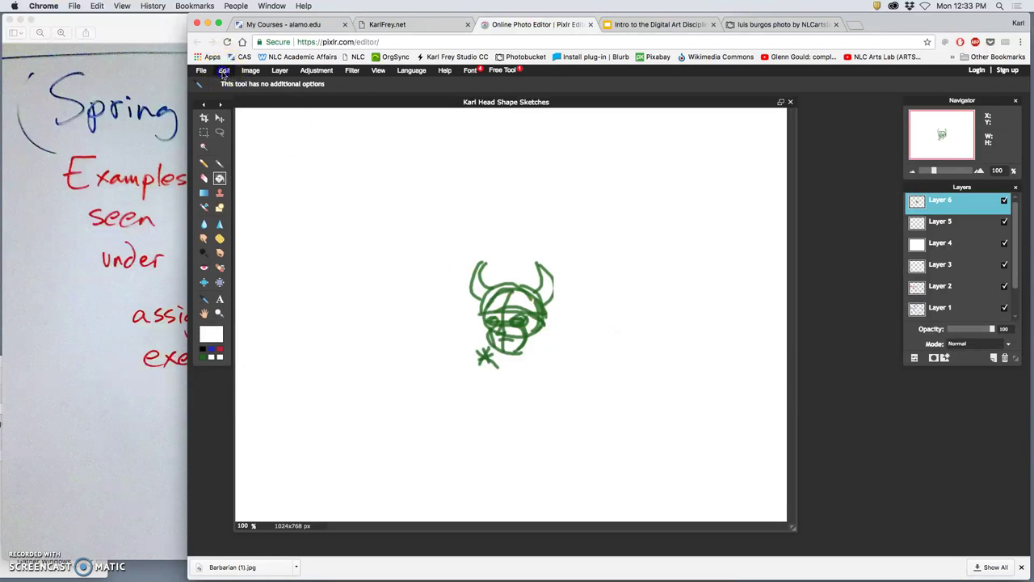
Draw a loose freehand lasso around the green horned-head sketch.
{"action": "left_click", "coordinate": [224, 70]}
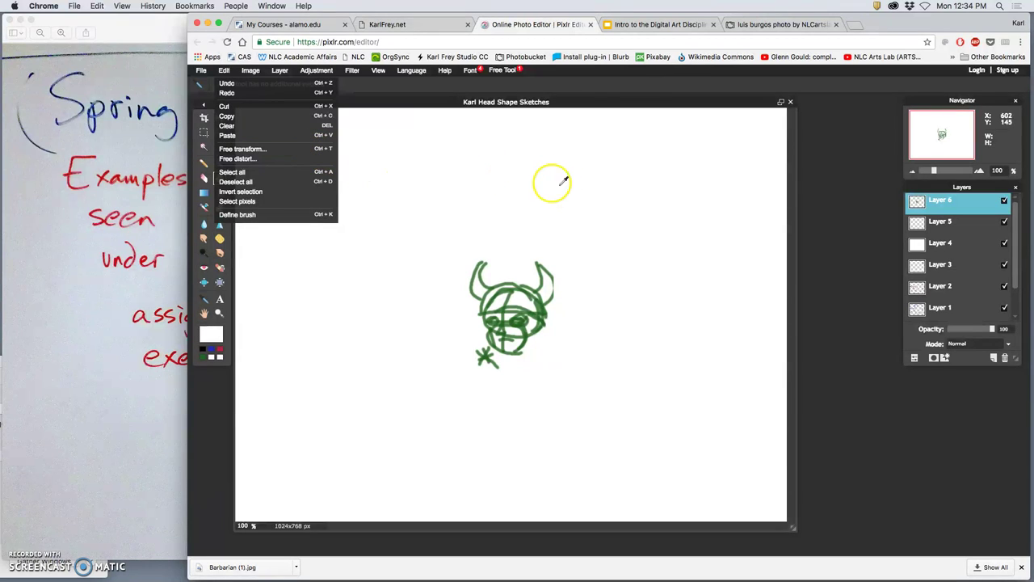
{"action": "left_click", "coordinate": [636, 75]}
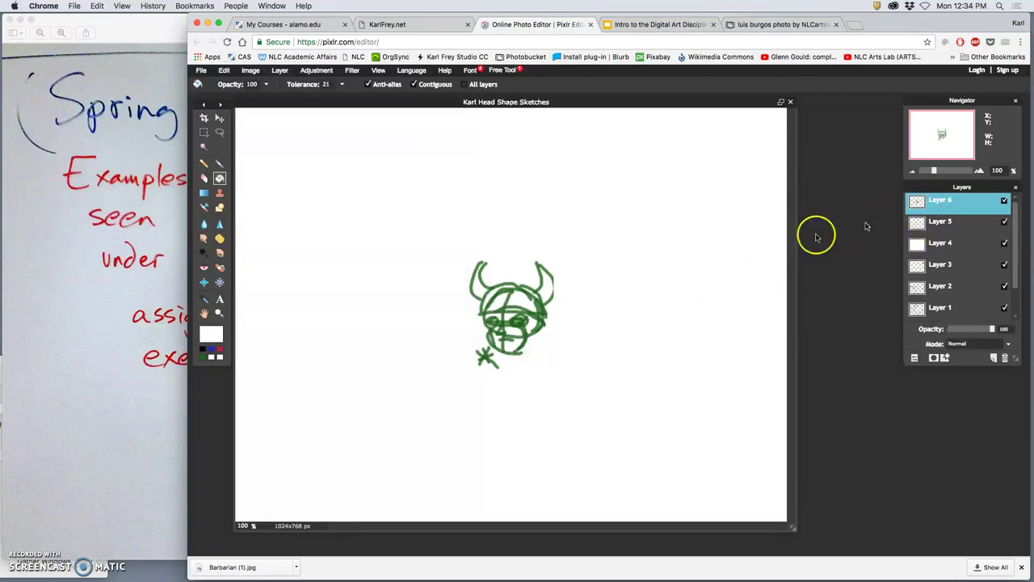
{"action": "left_click", "coordinate": [220, 132]}
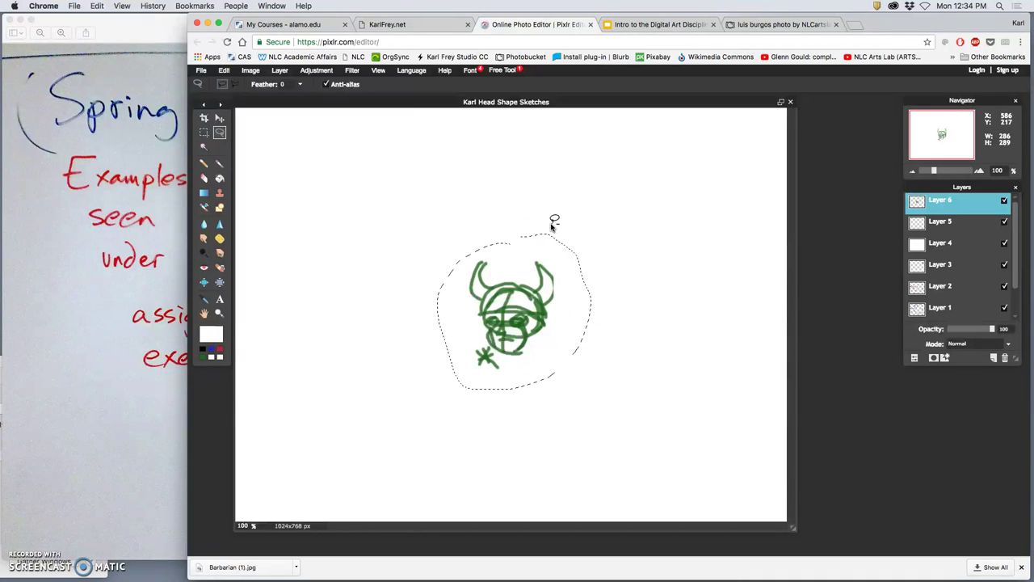
{"action": "left_click_drag", "start_coordinate": [543, 229], "coordinate": [550, 234]}
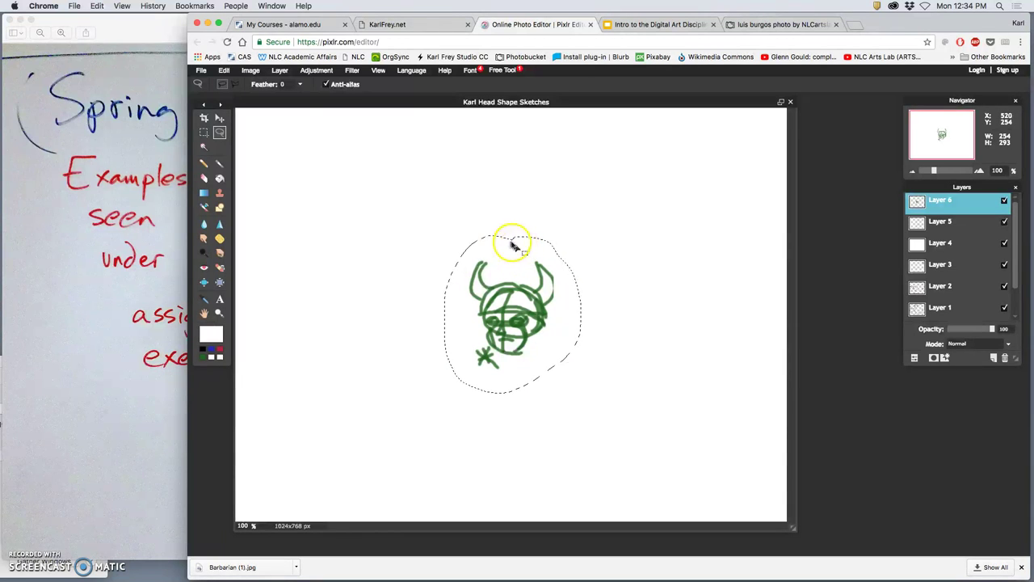
Free-transform the horned-head sketch larger from its top-right corner and shift it left.
{"action": "left_click", "coordinate": [236, 73]}
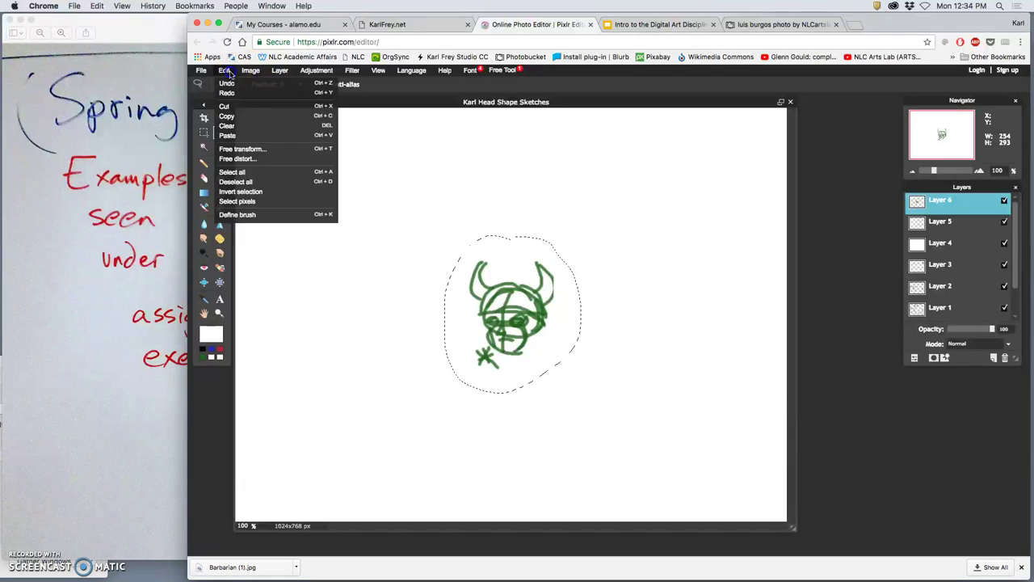
{"action": "left_click", "coordinate": [247, 142]}
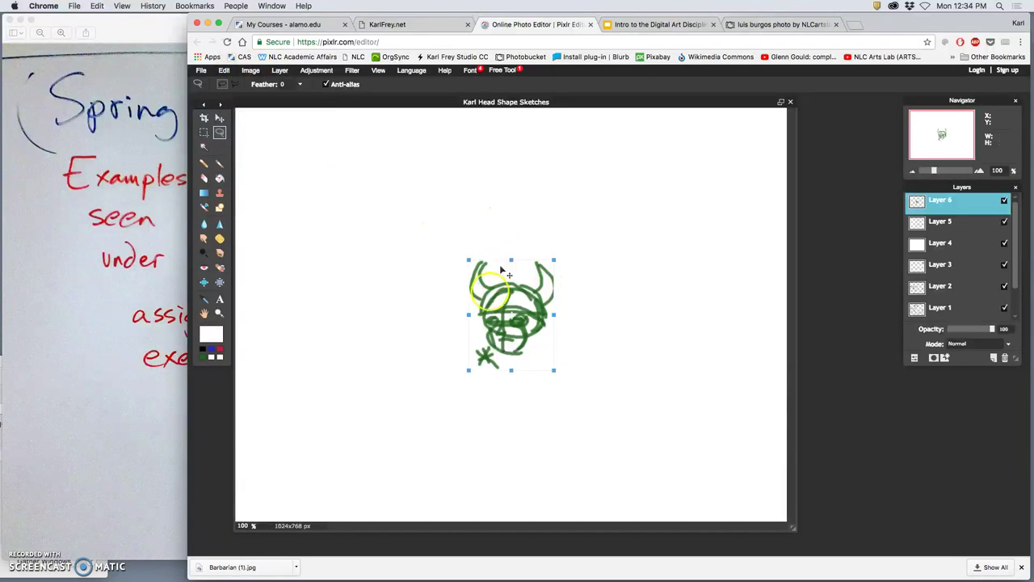
{"action": "mouse_move", "coordinate": [554, 259]}
{"action": "left_mouse_down"}
{"action": "mouse_move", "coordinate": [603, 192]}
{"action": "mouse_move", "coordinate": [584, 202]}
{"action": "mouse_move", "coordinate": [606, 188]}
{"action": "left_mouse_up"}
{"action": "mouse_move", "coordinate": [559, 280]}
{"action": "left_mouse_down"}
{"action": "mouse_move", "coordinate": [440, 277]}
{"action": "mouse_move", "coordinate": [450, 277]}
{"action": "left_mouse_up"}
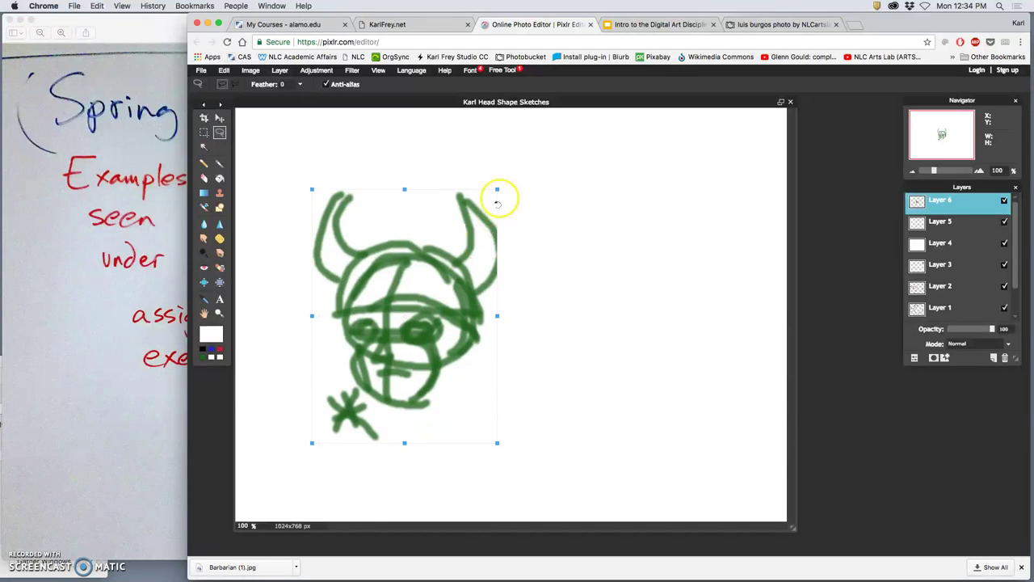
{"action": "left_click_drag", "start_coordinate": [497, 189], "coordinate": [507, 180]}
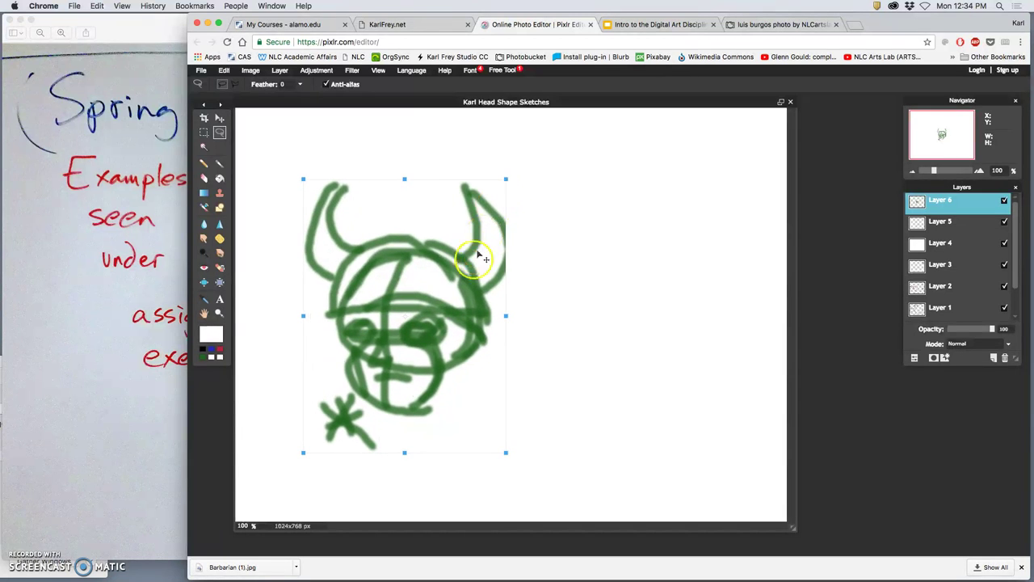
{"action": "left_click_drag", "start_coordinate": [477, 261], "coordinate": [454, 279]}
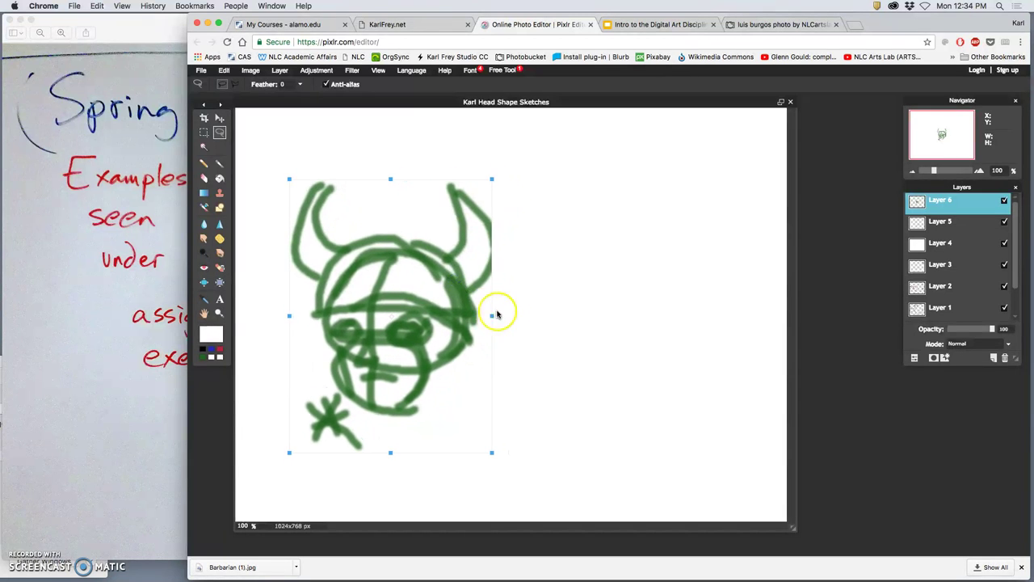
{"action": "left_click_drag", "start_coordinate": [492, 315], "coordinate": [491, 316]}
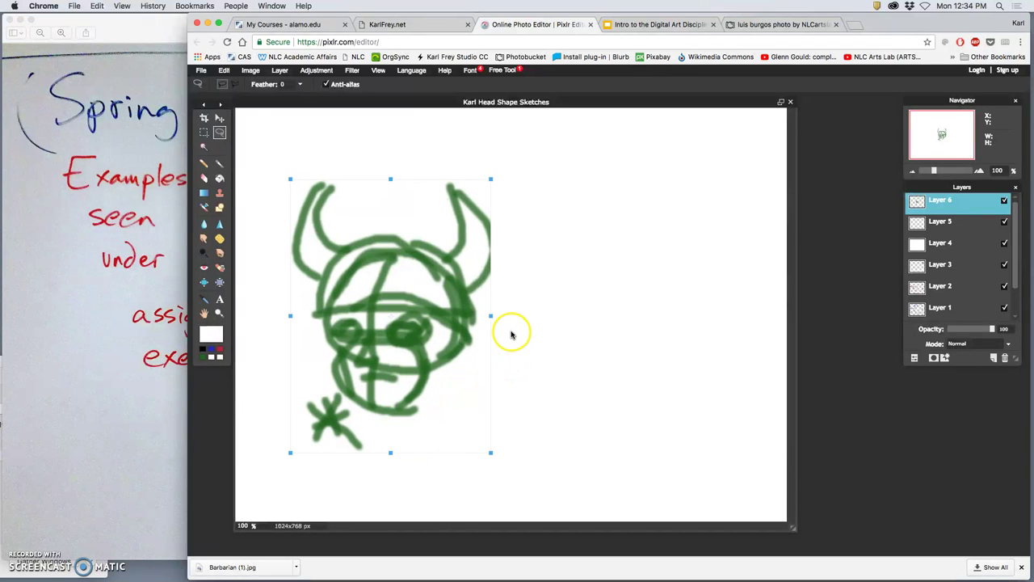
{"action": "key", "text": "Return"}
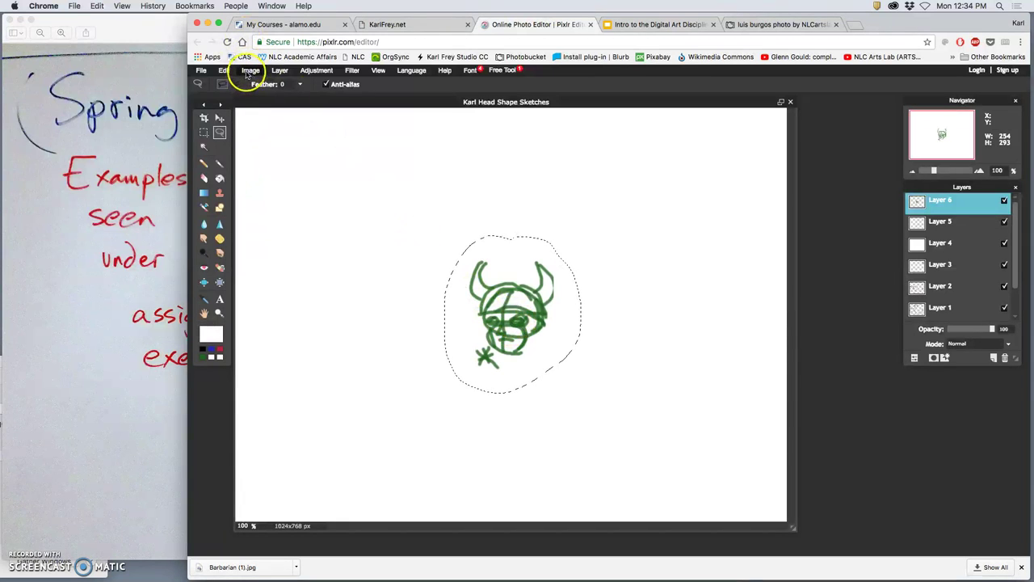
Free-transform the sketch again: scale it about 2.5 times, move it left, squash it slightly.
{"action": "left_click", "coordinate": [225, 71]}
{"action": "left_click", "coordinate": [255, 158]}
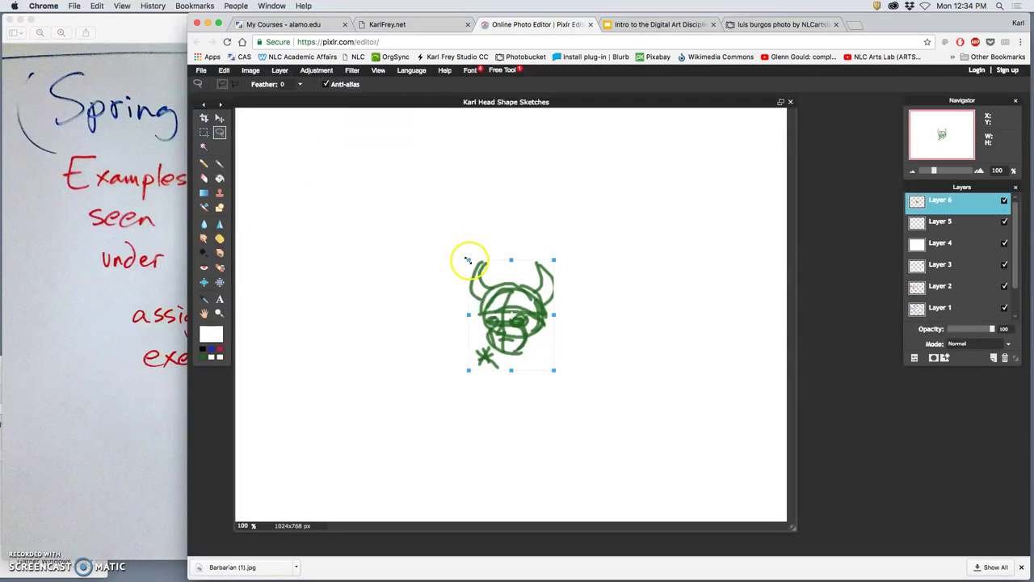
{"action": "mouse_move", "coordinate": [467, 260]}
{"action": "left_mouse_down"}
{"action": "mouse_move", "coordinate": [385, 208]}
{"action": "mouse_move", "coordinate": [404, 169]}
{"action": "left_mouse_up"}
{"action": "left_click_drag", "start_coordinate": [549, 253], "coordinate": [434, 251]}
{"action": "left_click_drag", "start_coordinate": [502, 458], "coordinate": [504, 437]}
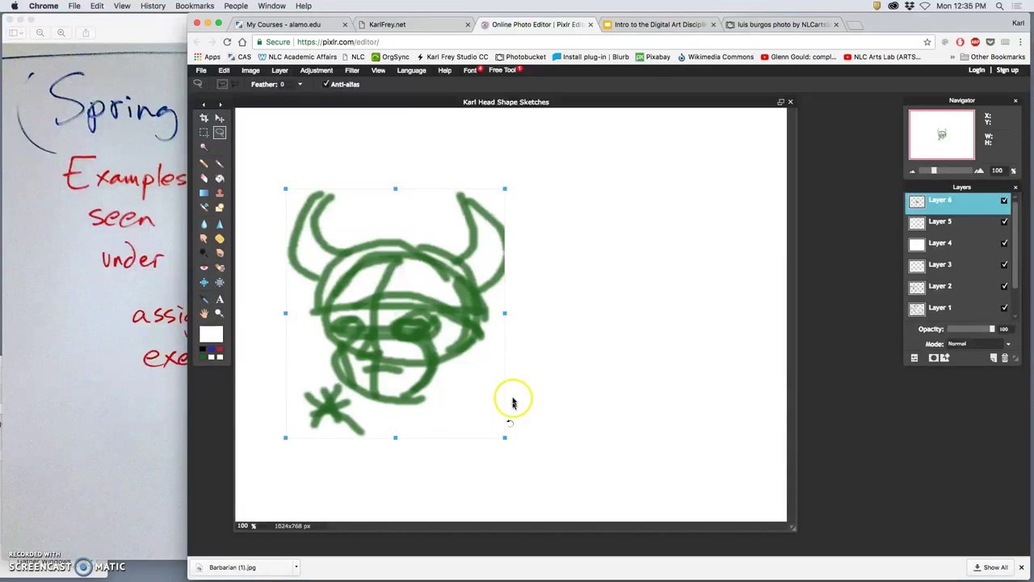
{"action": "left_click", "coordinate": [556, 323]}
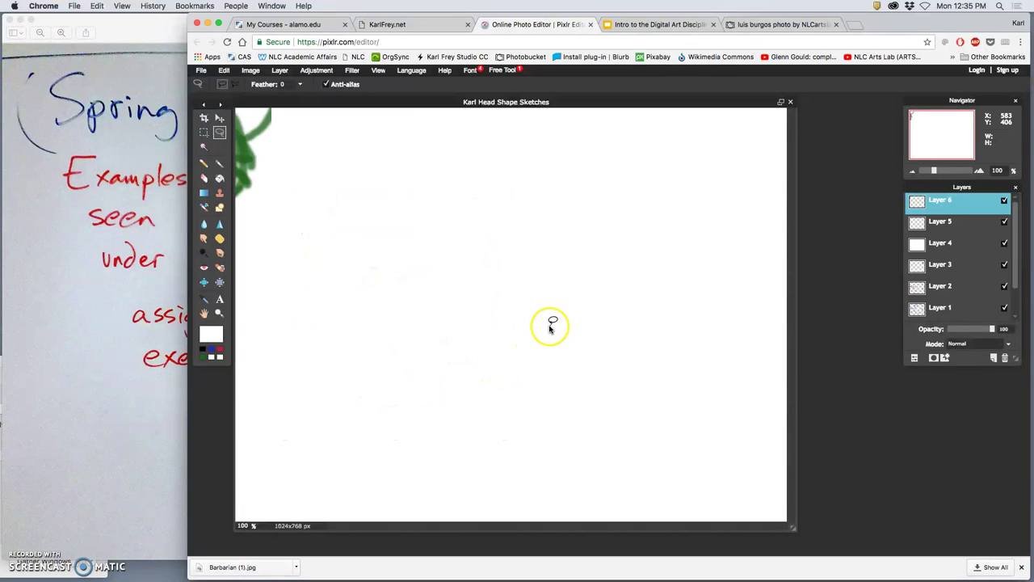
Reselect the green sketch with a loose freehand lasso selection.
{"action": "left_click", "coordinate": [395, 318]}
{"action": "left_click", "coordinate": [220, 118]}
{"action": "left_click", "coordinate": [220, 132]}
{"action": "mouse_move", "coordinate": [543, 385]}
{"action": "left_mouse_down"}
{"action": "mouse_move", "coordinate": [541, 236]}
{"action": "mouse_move", "coordinate": [506, 243]}
{"action": "left_mouse_up"}
Free-transform the selection much larger, move it left, and apply the changes.
{"action": "left_click", "coordinate": [226, 70]}
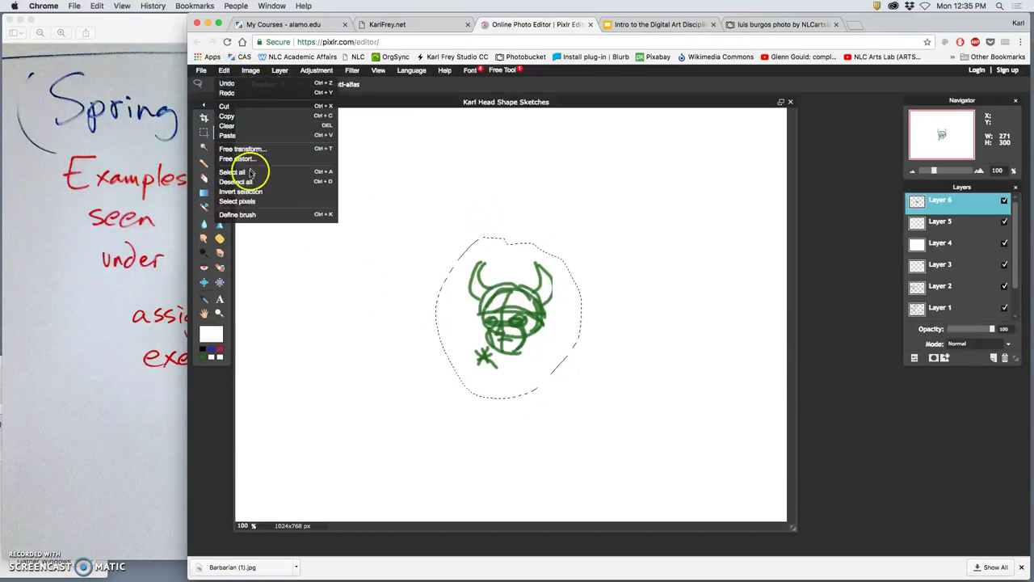
{"action": "left_click", "coordinate": [254, 150]}
{"action": "mouse_move", "coordinate": [468, 261]}
{"action": "left_mouse_down"}
{"action": "mouse_move", "coordinate": [428, 237]}
{"action": "mouse_move", "coordinate": [407, 180]}
{"action": "mouse_move", "coordinate": [414, 188]}
{"action": "left_mouse_up"}
{"action": "left_click_drag", "start_coordinate": [512, 252], "coordinate": [375, 247]}
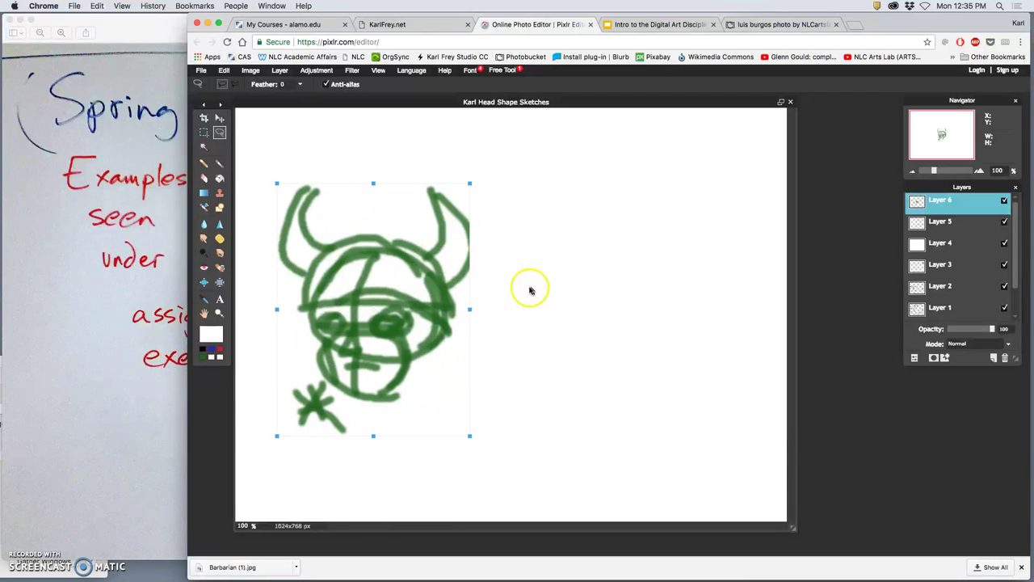
{"action": "left_click", "coordinate": [220, 120]}
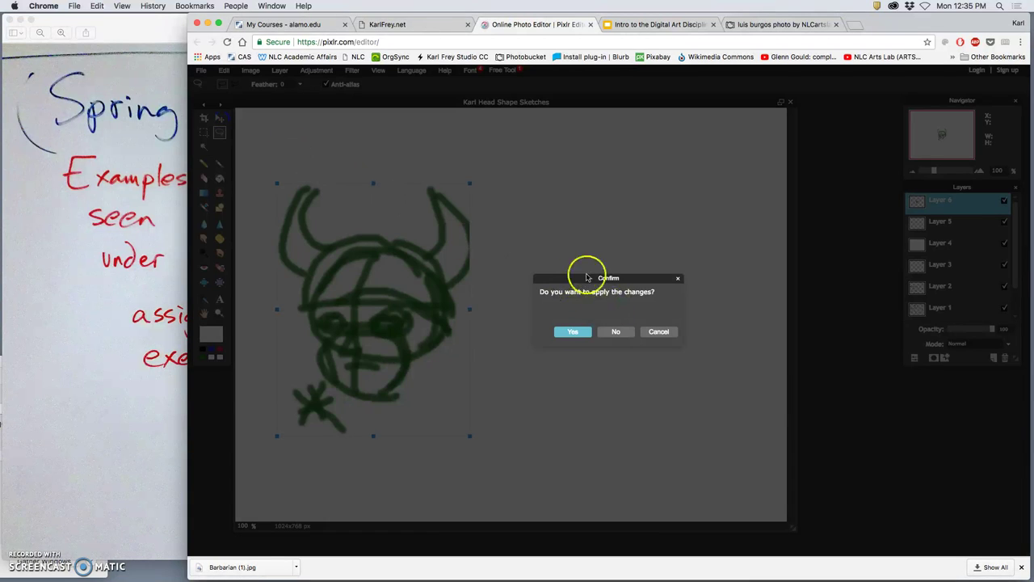
{"action": "left_click", "coordinate": [582, 341]}
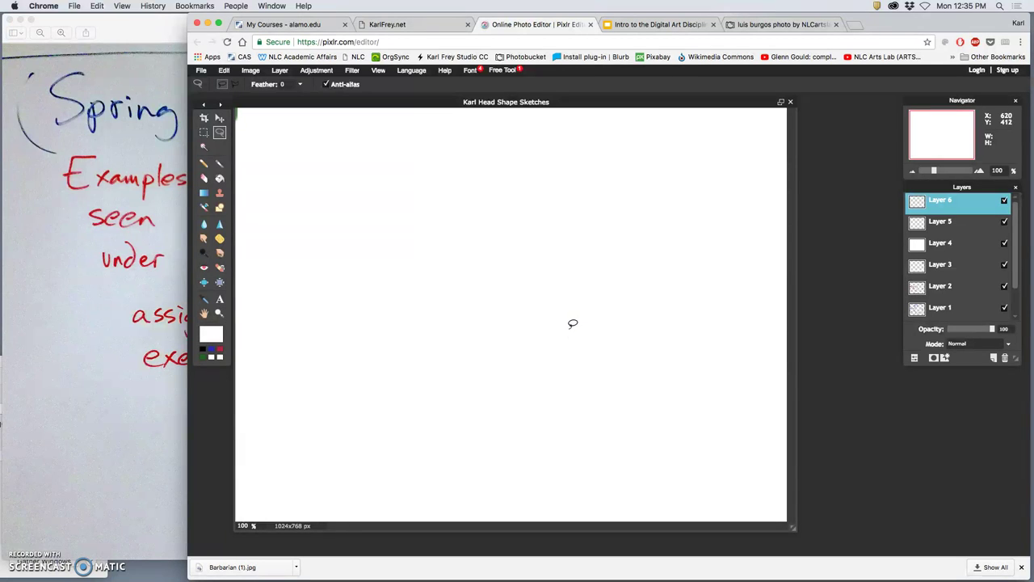
{"action": "left_click", "coordinate": [650, 292]}
Undo the last change and move the sketch up and to the left.
{"action": "left_click", "coordinate": [220, 118]}
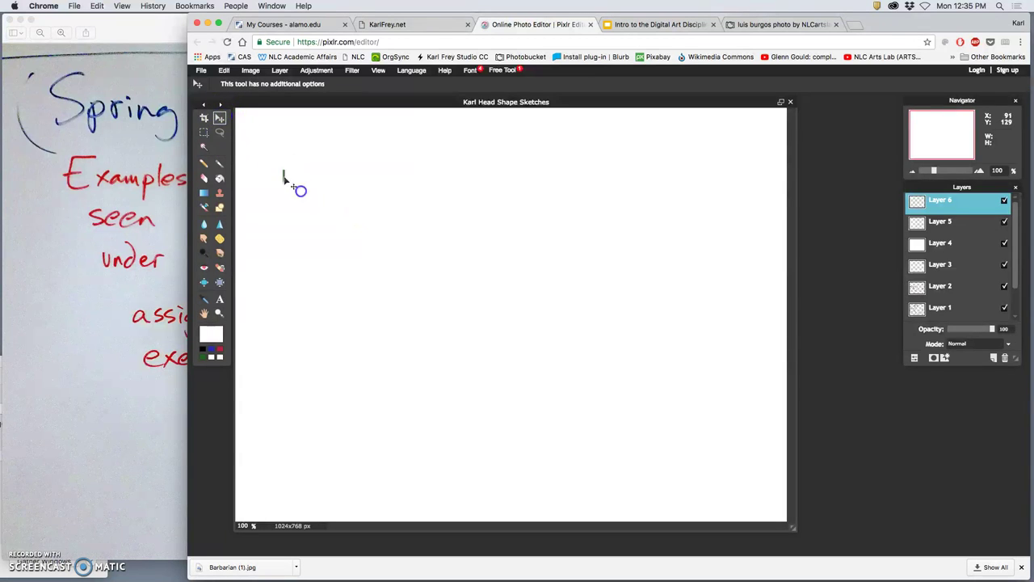
{"action": "key", "text": "super+z"}
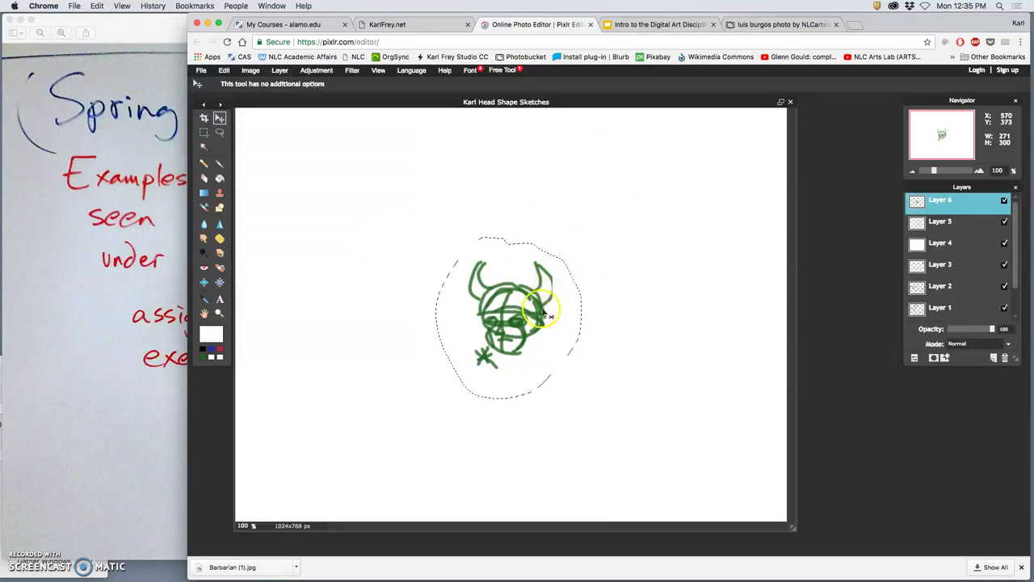
{"action": "mouse_move", "coordinate": [542, 312]}
{"action": "left_mouse_down"}
{"action": "mouse_move", "coordinate": [498, 281]}
{"action": "mouse_move", "coordinate": [485, 287]}
{"action": "left_mouse_up"}
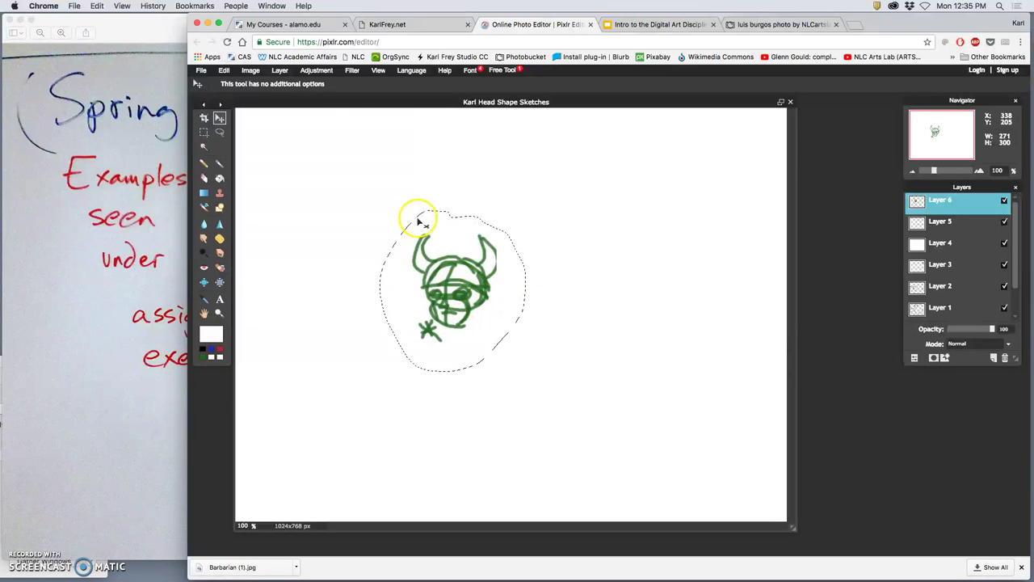
Free-transform the sketch to nearly triple size, shifting it left and down.
{"action": "left_click", "coordinate": [226, 71]}
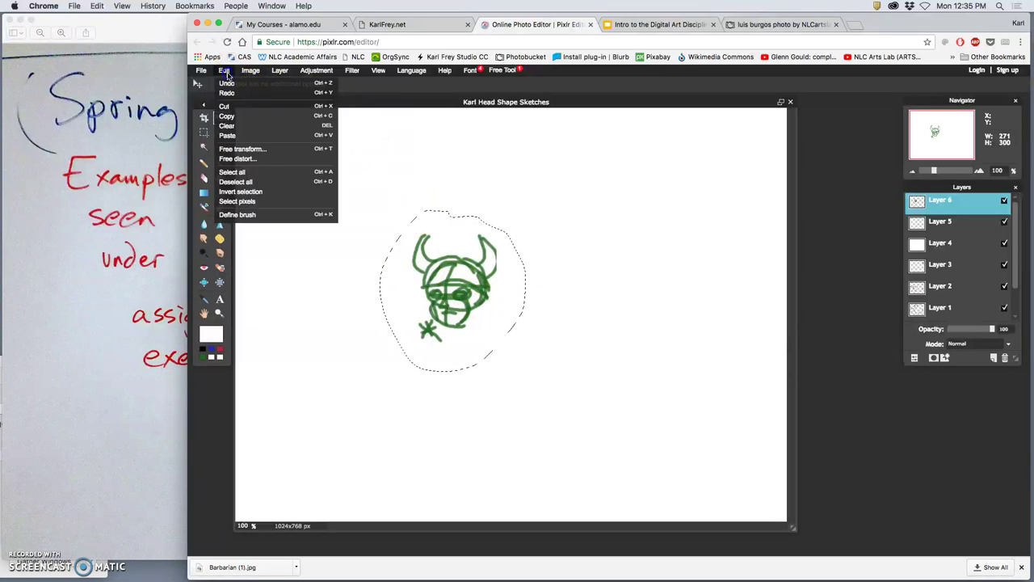
{"action": "left_click", "coordinate": [243, 148]}
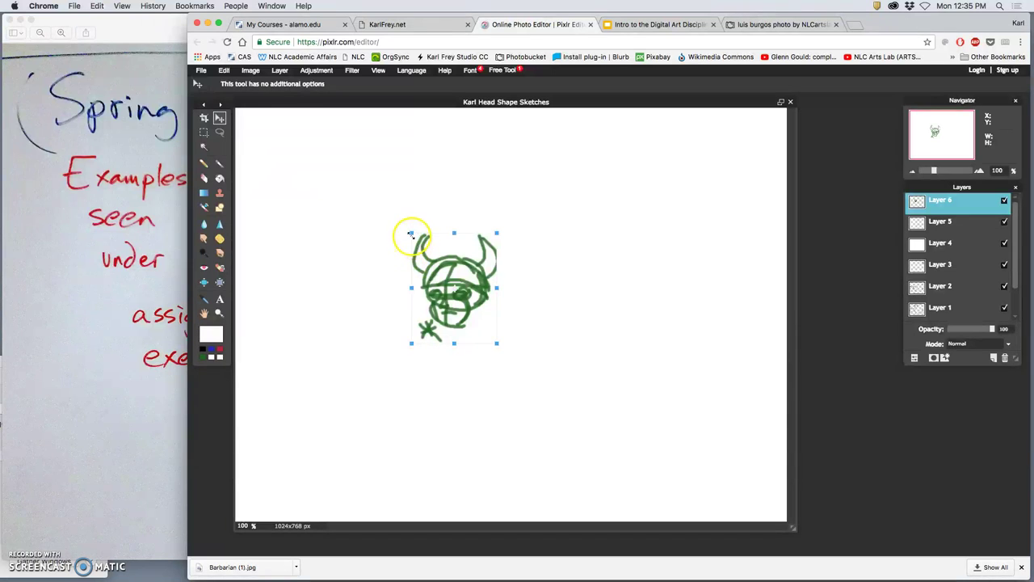
{"action": "mouse_move", "coordinate": [411, 233]}
{"action": "left_mouse_down"}
{"action": "mouse_move", "coordinate": [334, 173]}
{"action": "mouse_move", "coordinate": [326, 153]}
{"action": "mouse_move", "coordinate": [337, 144]}
{"action": "left_mouse_up"}
{"action": "left_click_drag", "start_coordinate": [429, 214], "coordinate": [363, 224]}
{"action": "left_click", "coordinate": [540, 307]}
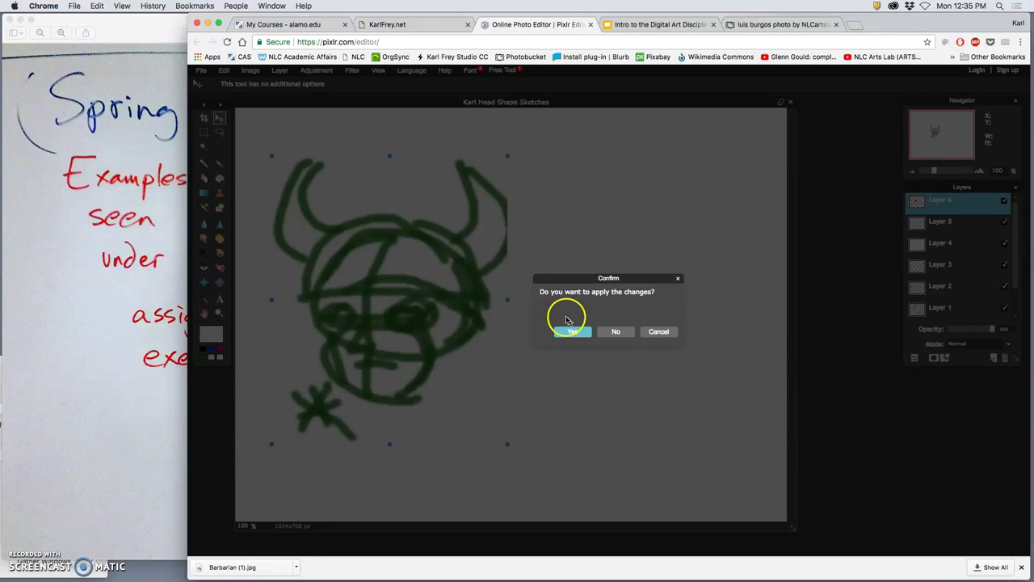